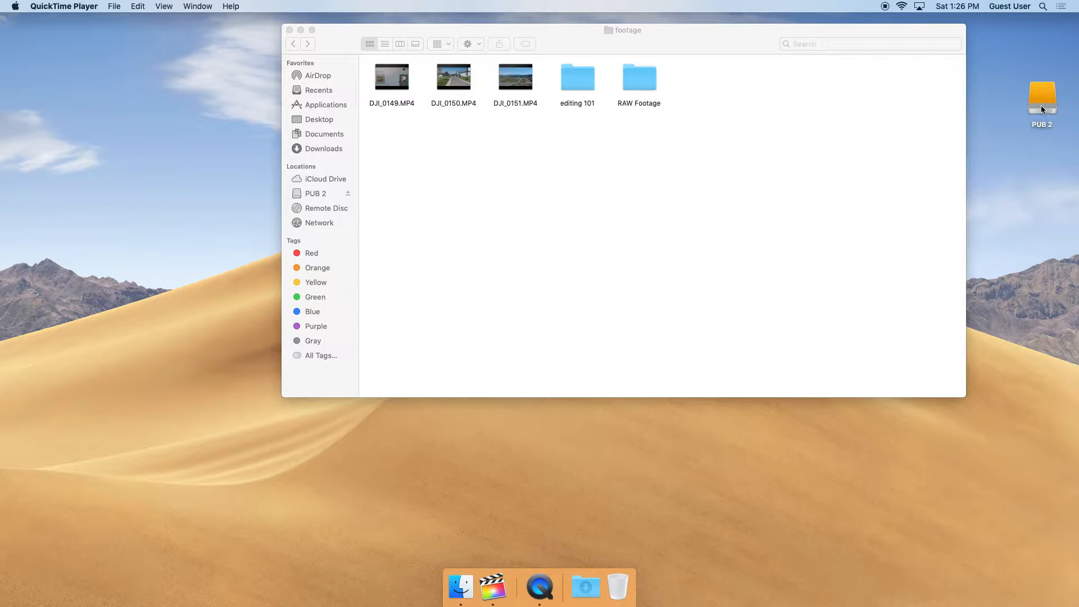
# Launch Final Cut Pro from the Dock
pyautogui.moveTo(666, 40); pyautogui.dragTo(616, 76)
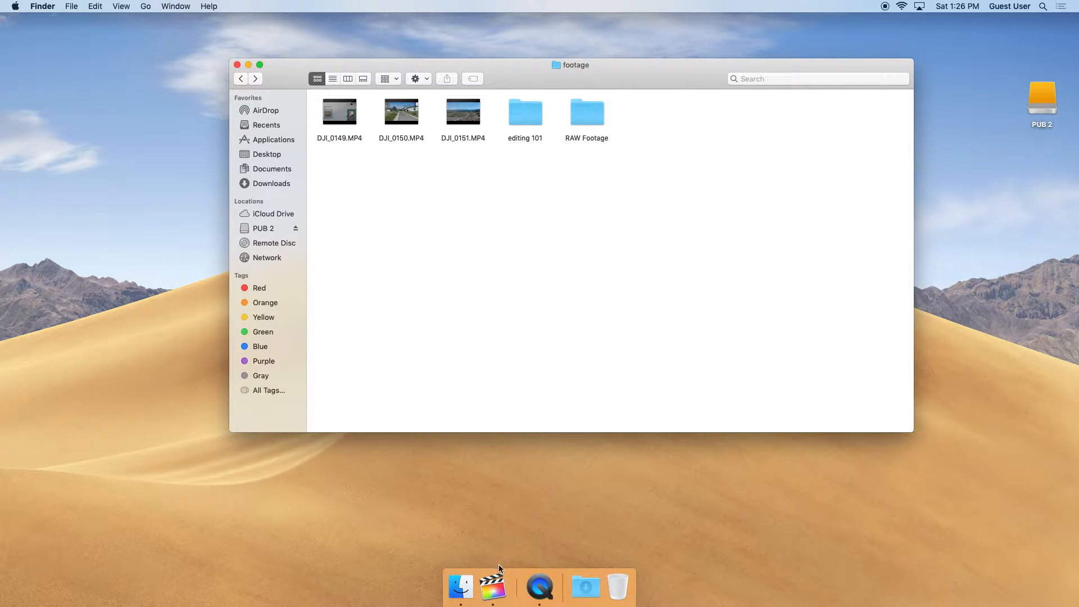
pyautogui.click(487, 596)
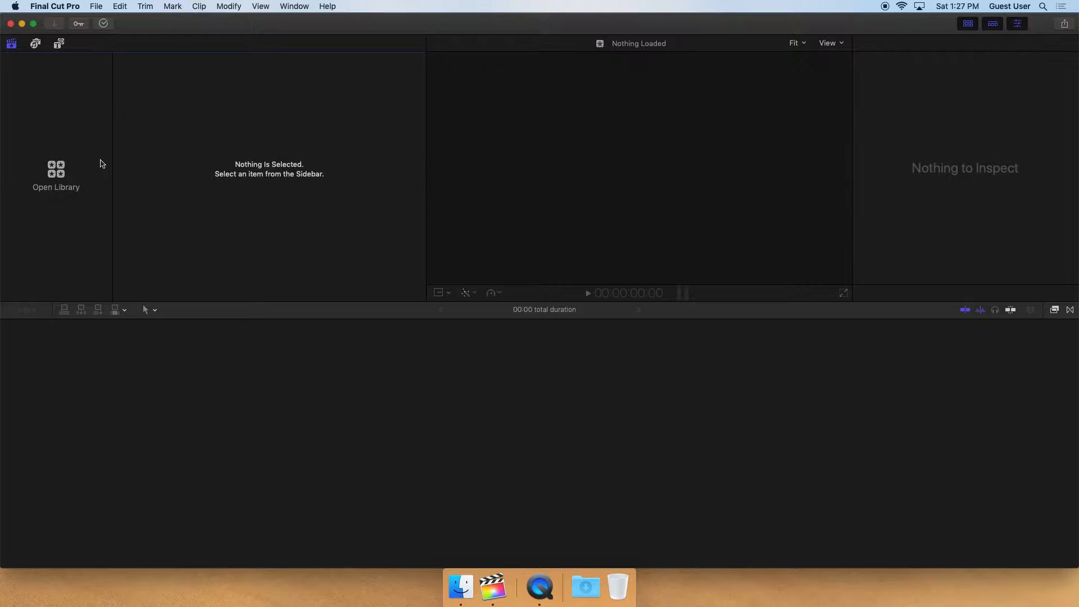
# Start a new library and name it Editing 101
pyautogui.click(93, 7)
pyautogui.moveTo(112, 20)
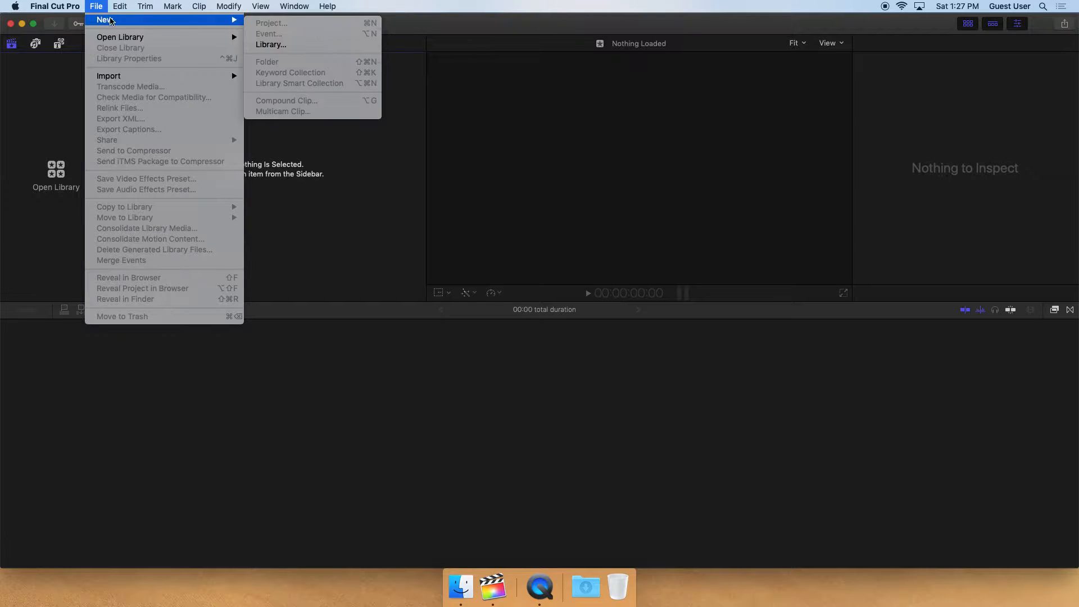
pyautogui.click(281, 46)
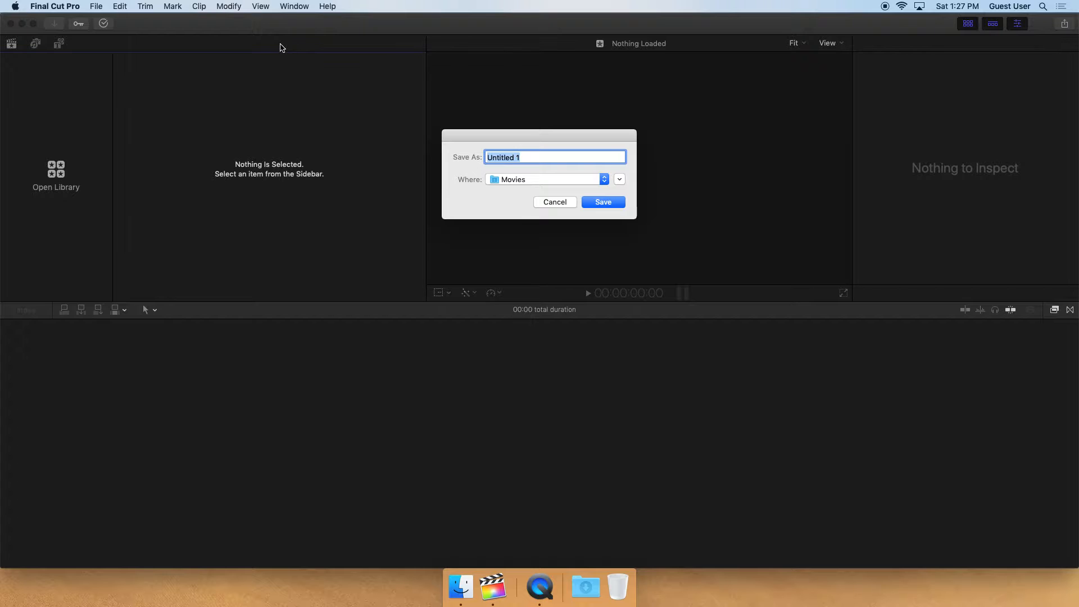
pyautogui.write('Editing 101')
# Save the library on the PUB 2 drive in Colin > Editing 101 > footage > editing 101
pyautogui.click(620, 179)
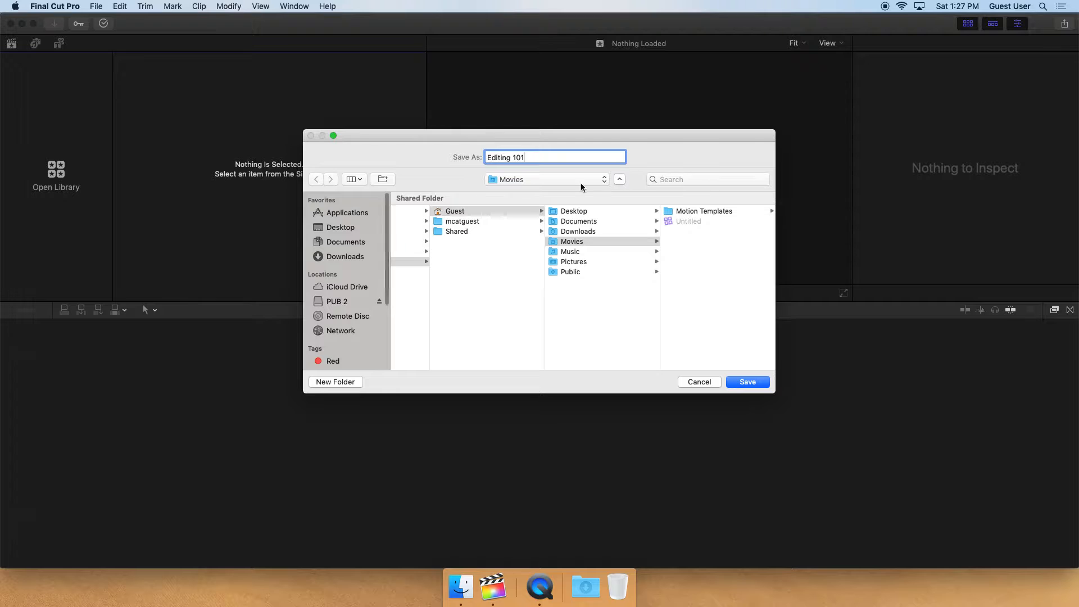
pyautogui.click(346, 303)
pyautogui.click(415, 199)
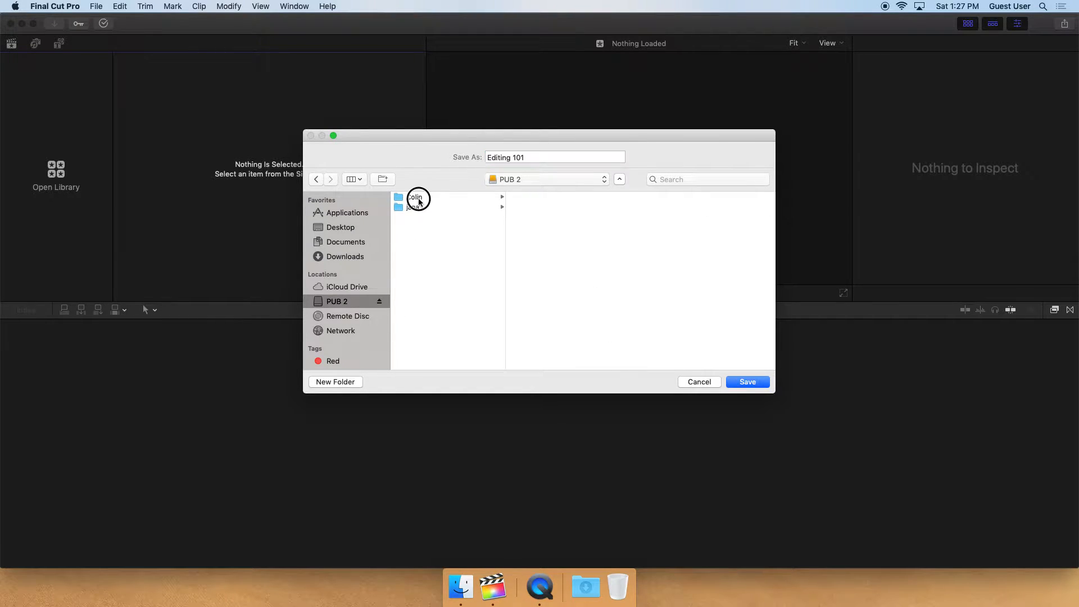
pyautogui.click(569, 198)
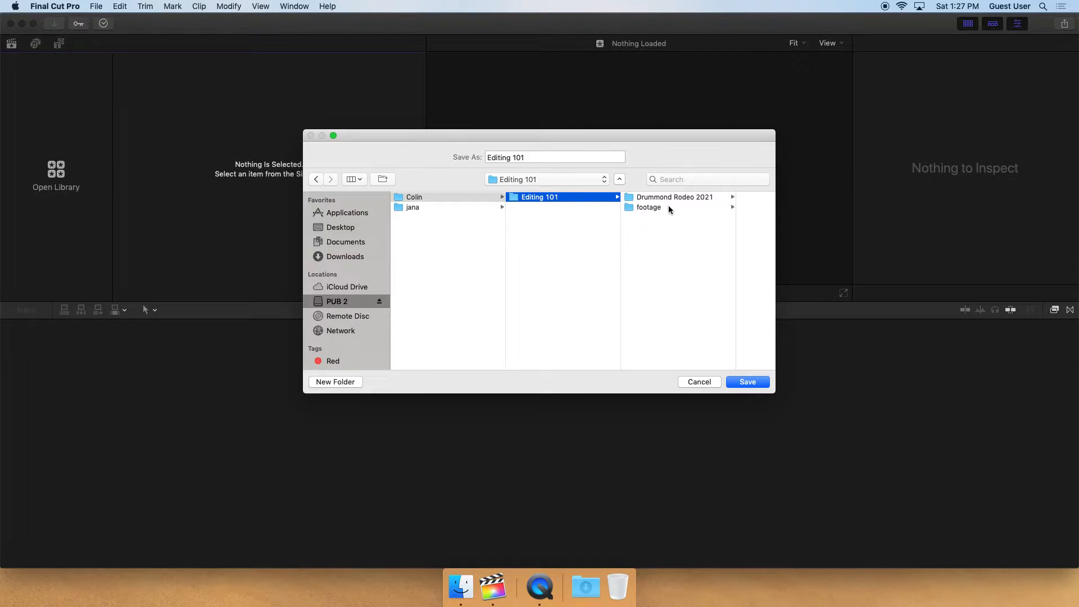
pyautogui.click(651, 207)
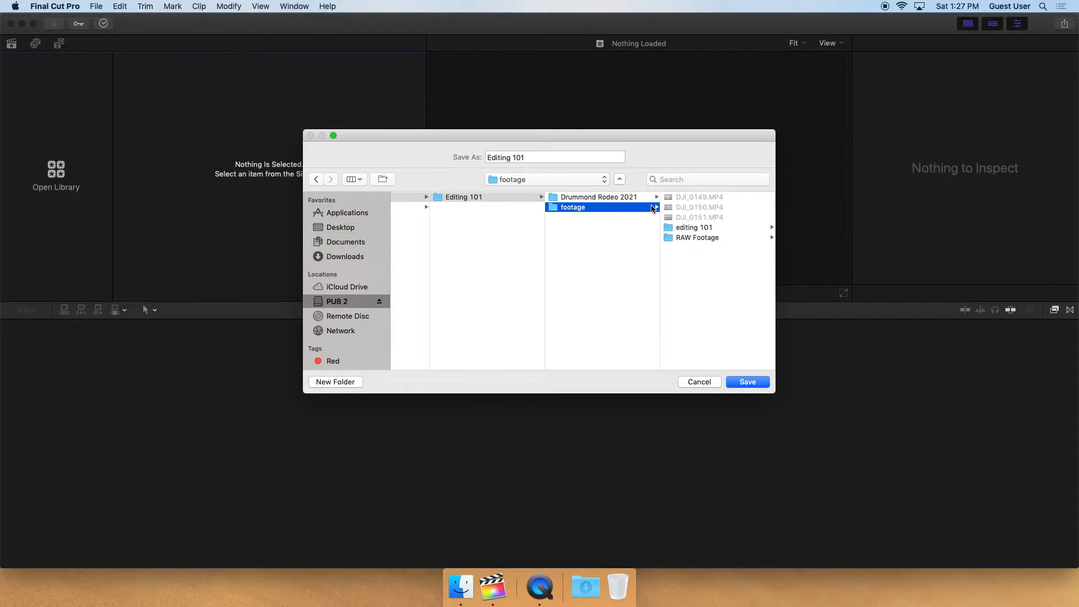
pyautogui.click(678, 227)
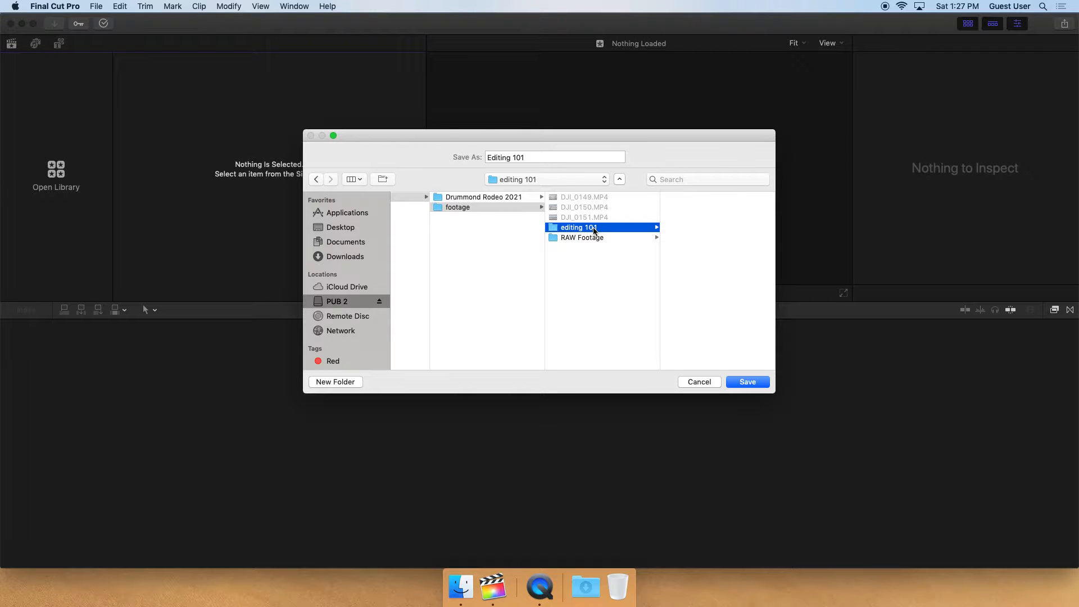
pyautogui.click(748, 383)
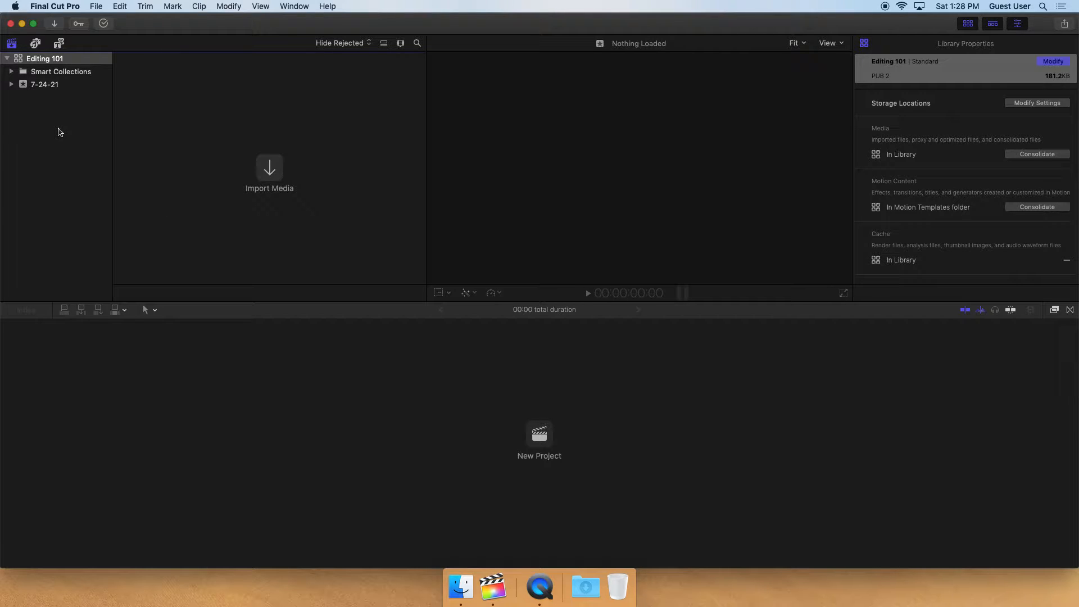
# Open media import for the 7-24-21 event and browse PUB 2 to the footage's editing 101 folder
pyautogui.click(48, 89)
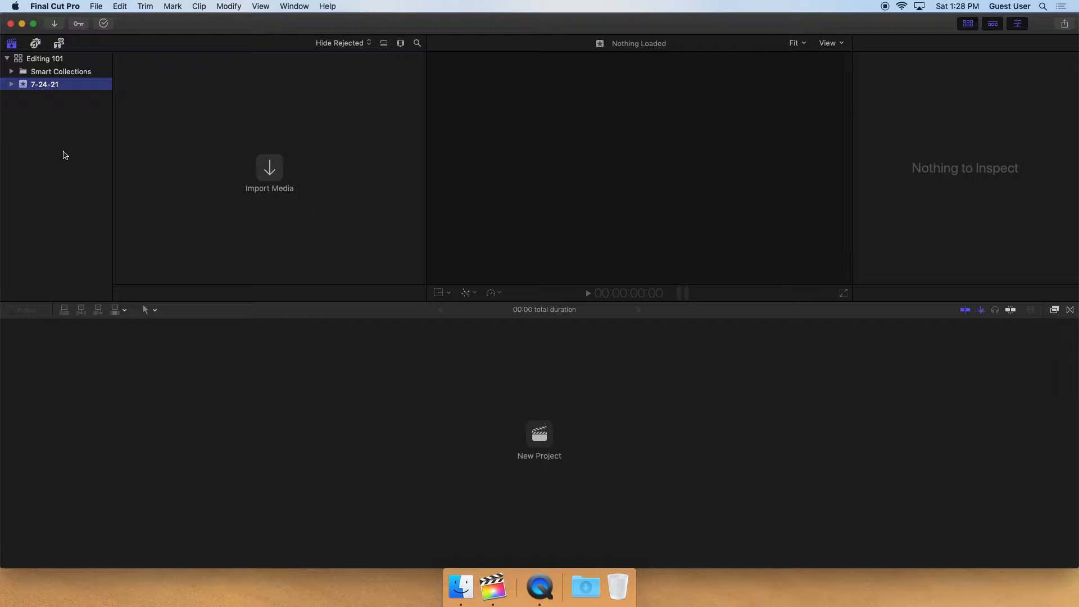
pyautogui.click(278, 174)
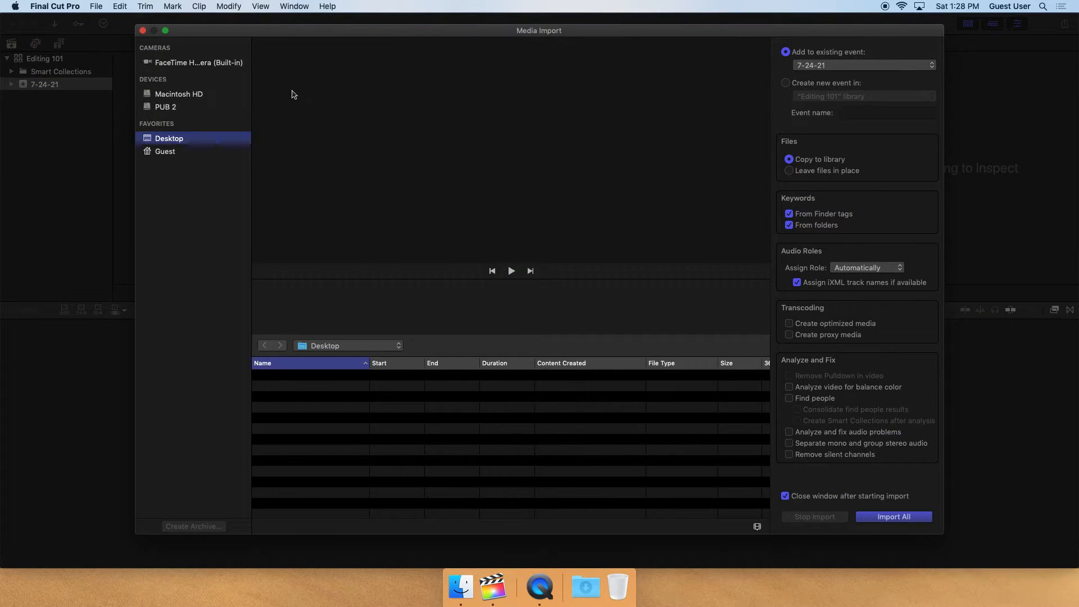
pyautogui.click(174, 110)
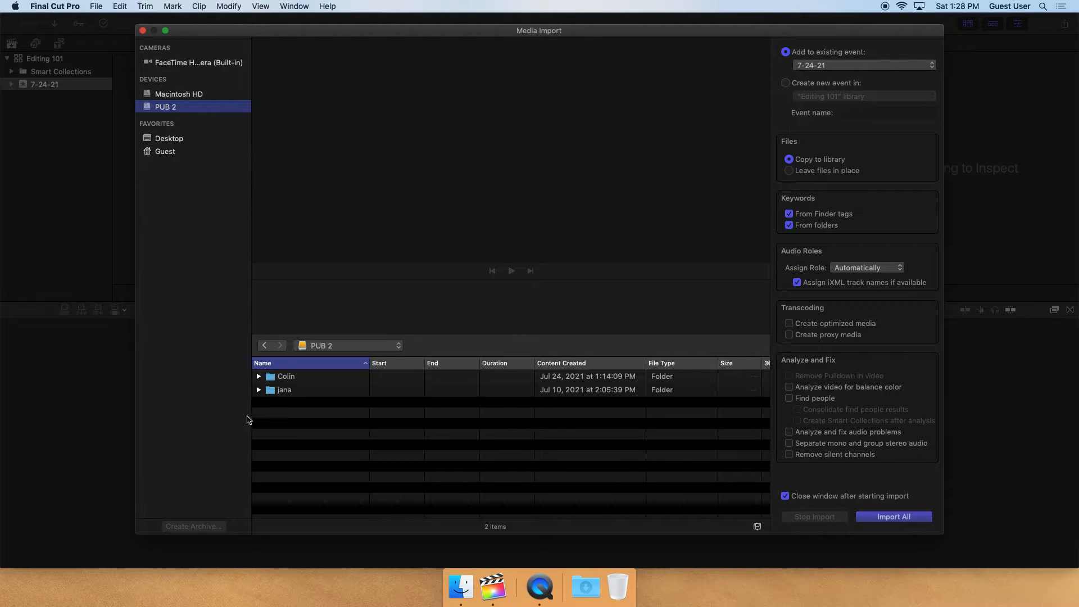
pyautogui.click(258, 376)
pyautogui.click(268, 390)
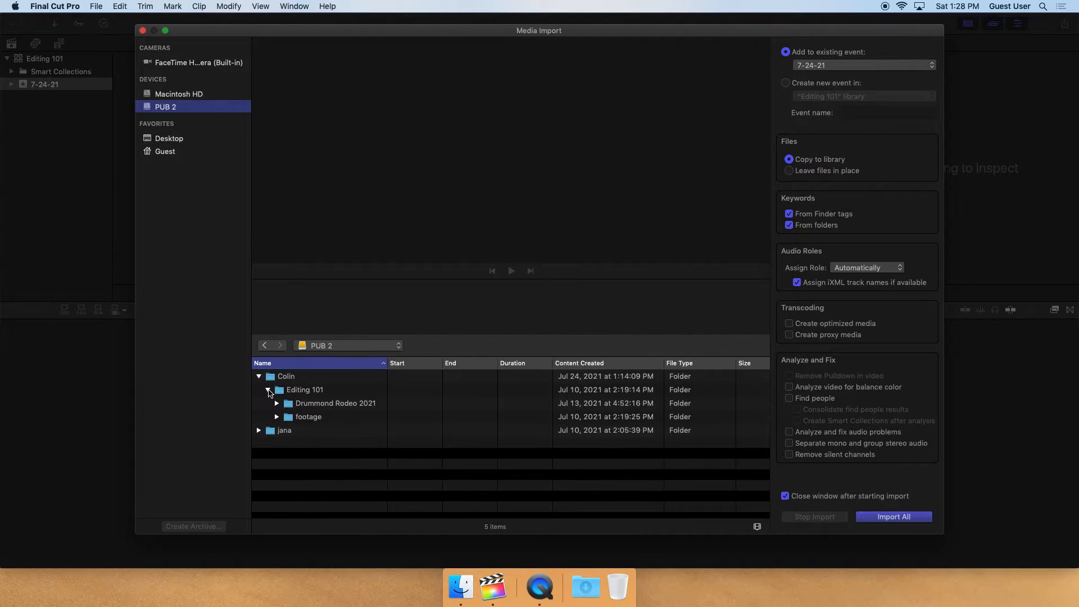
pyautogui.click(277, 417)
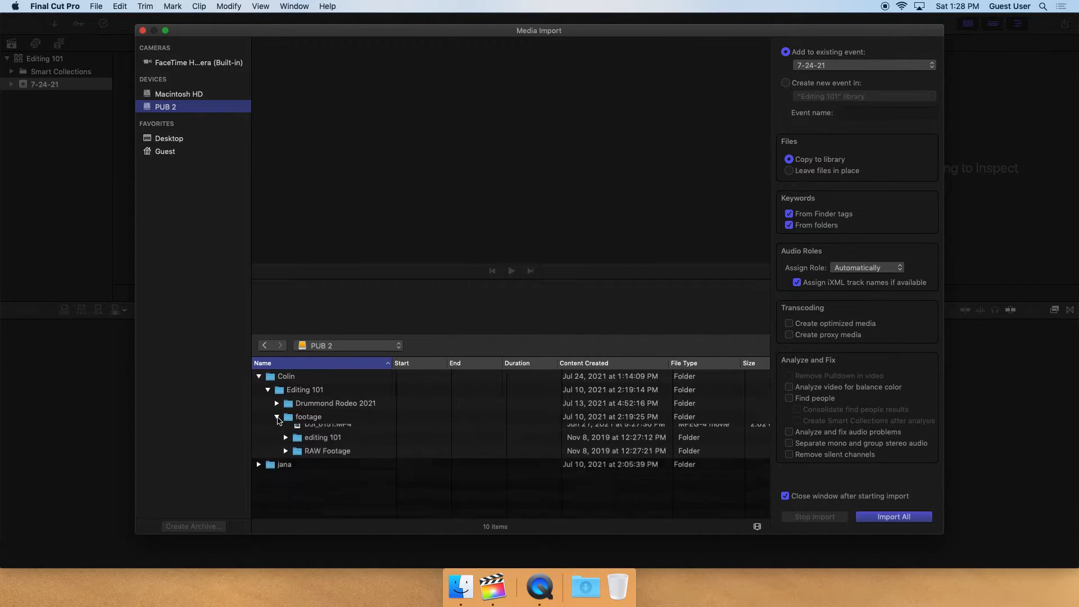
pyautogui.click(286, 485)
# Select Clip #1 through Clip #21 in the import list
pyautogui.scroll(-3, 303, 461)
pyautogui.scroll(-3, 312, 448)
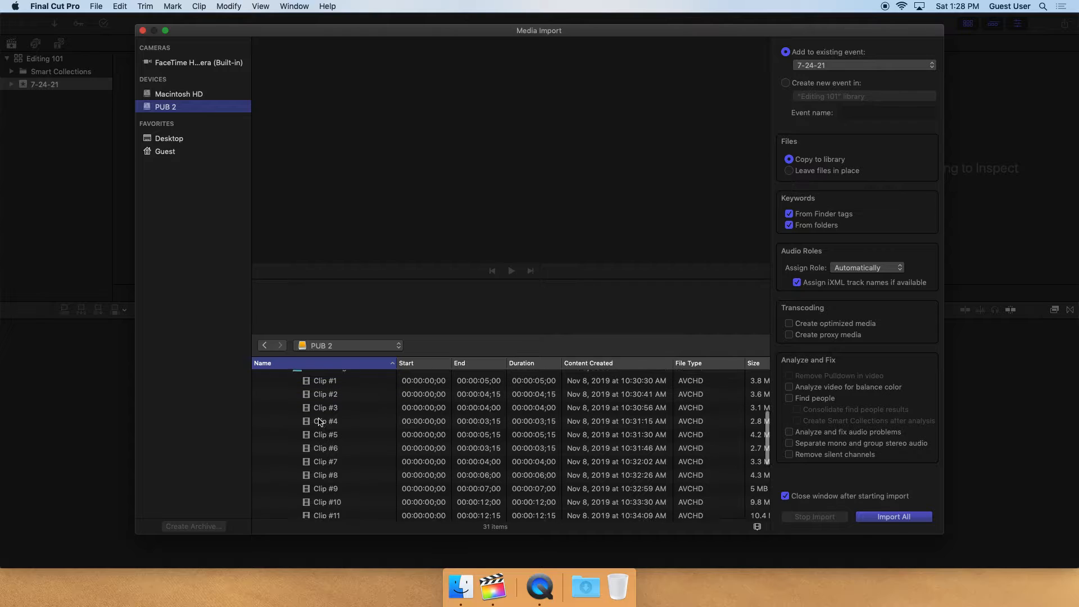
pyautogui.scroll(2, 319, 422)
pyautogui.click(326, 387)
pyautogui.scroll(-3, 329, 427)
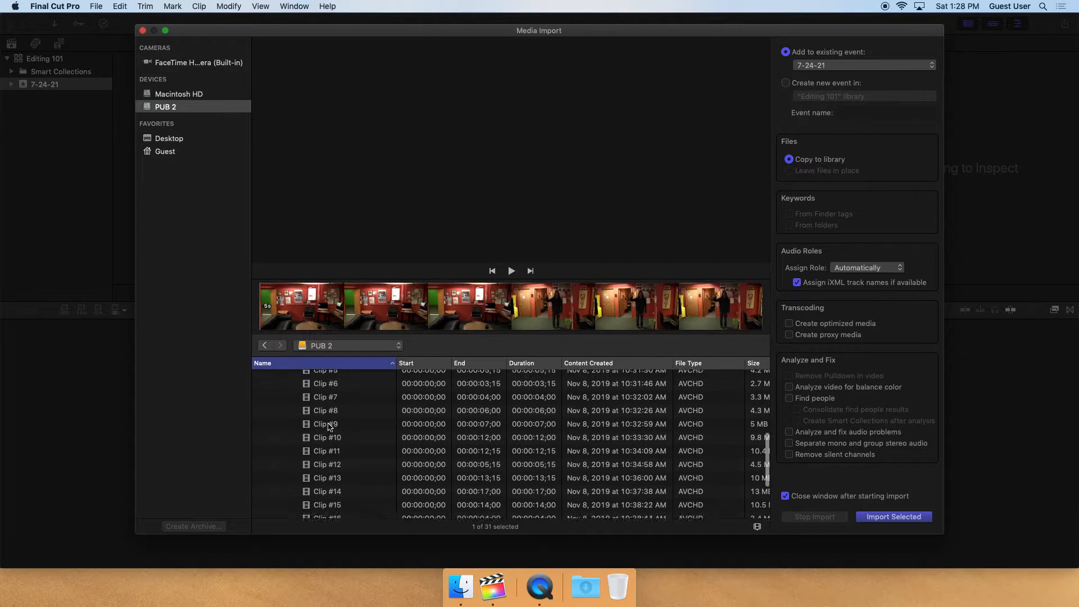
pyautogui.scroll(-3, 329, 427)
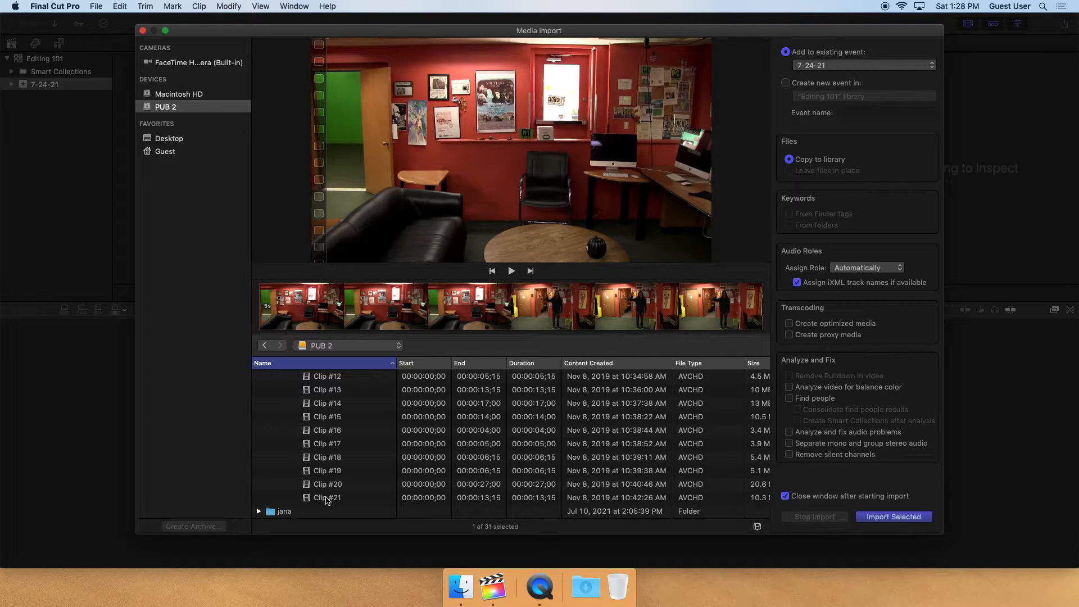
pyautogui.keyDown('shift'); pyautogui.click(326, 497); pyautogui.keyUp('shift')
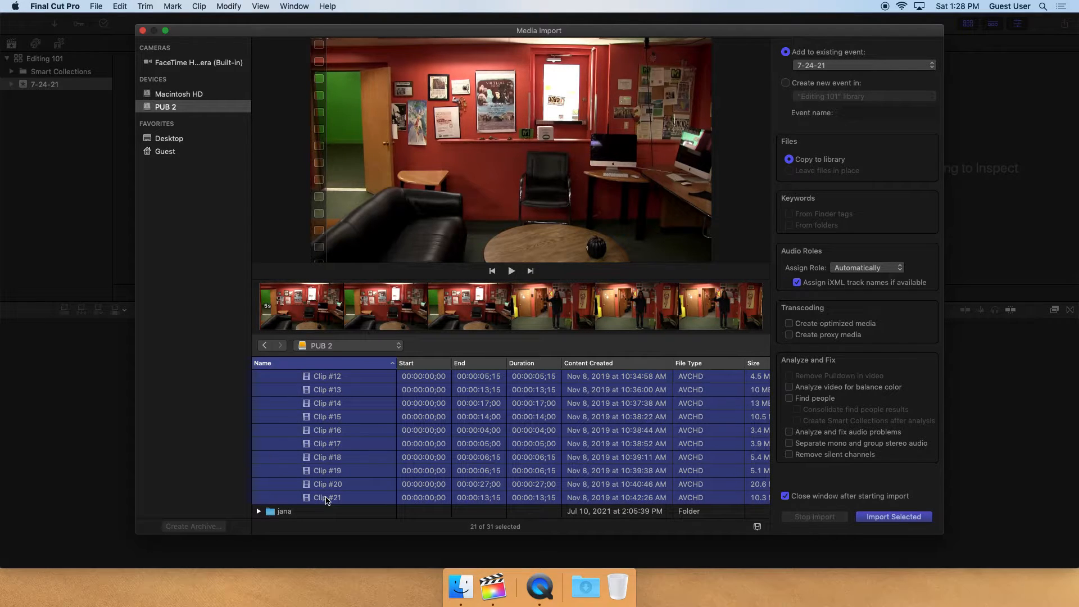
# Import the selected clips into the existing 7-24-21 event, copying them to the library
pyautogui.scroll(4, 336, 479)
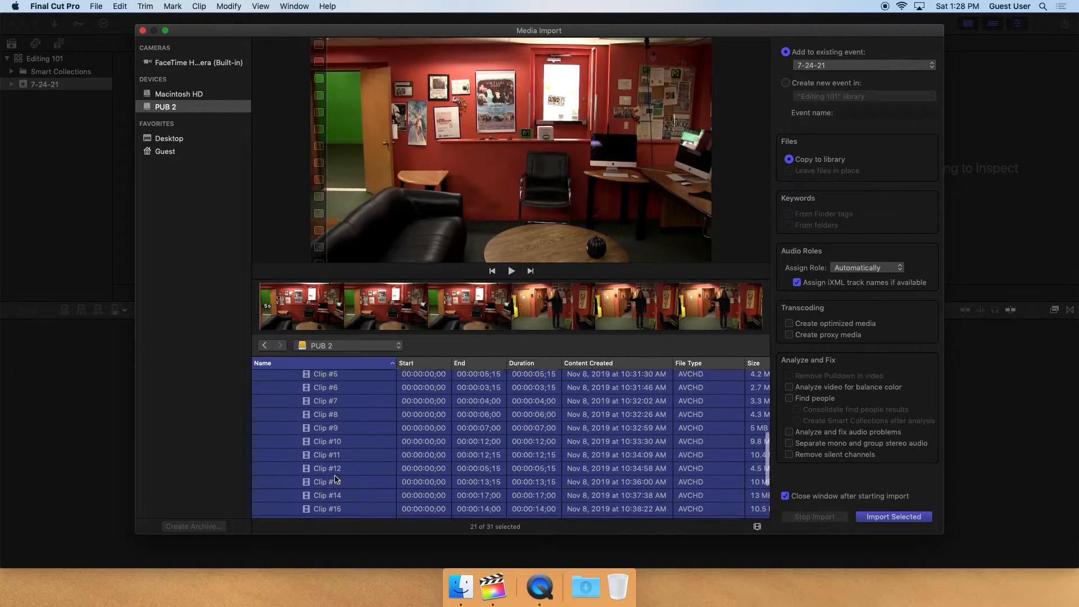
pyautogui.click(505, 312)
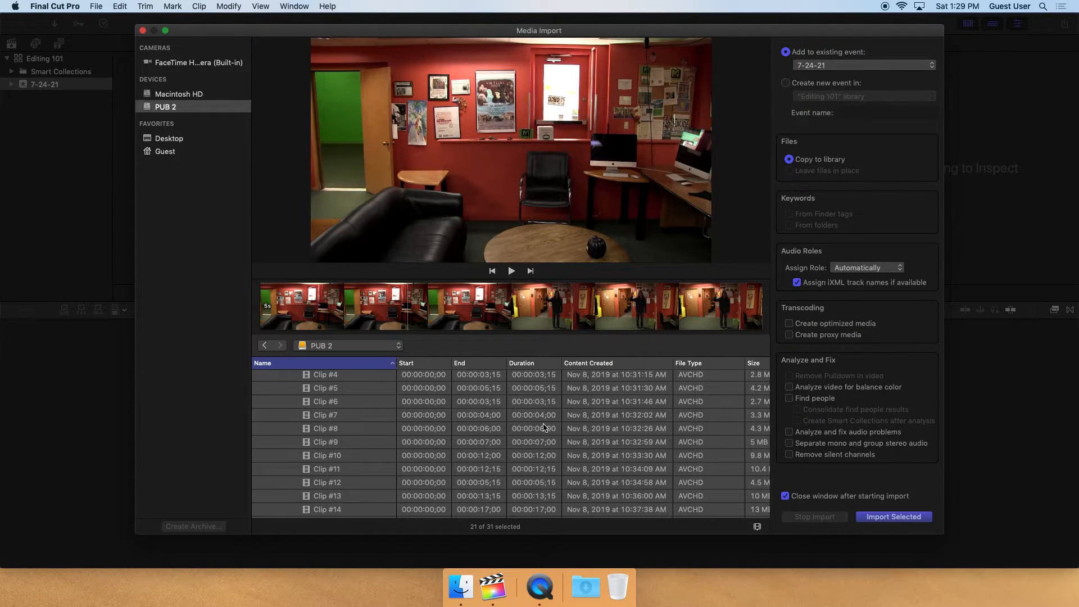
pyautogui.scroll(5, 296, 467)
pyautogui.scroll(-5, 296, 454)
pyautogui.scroll(-8, 544, 427)
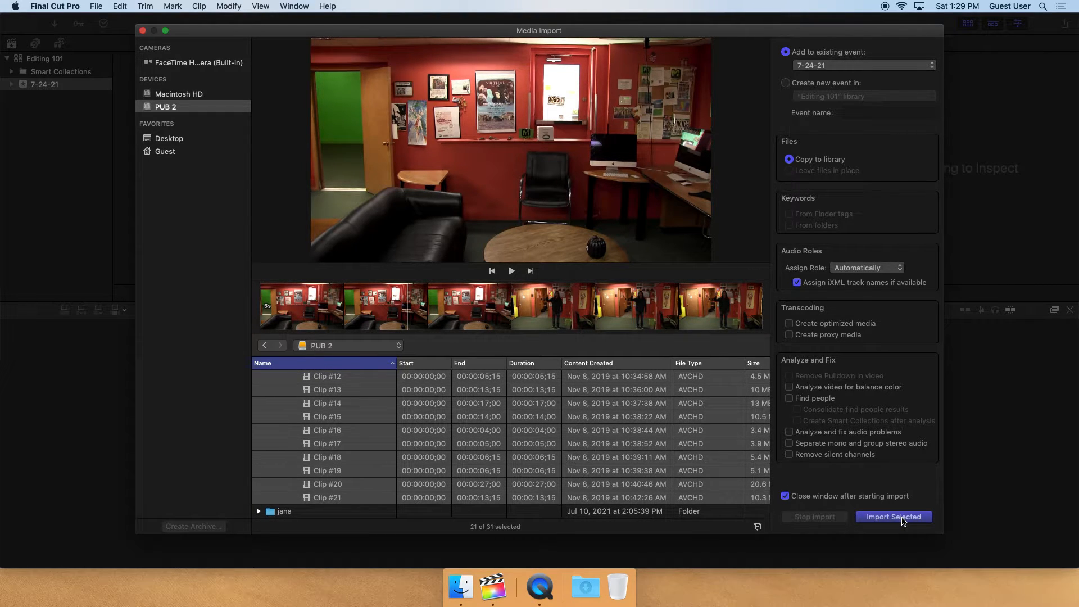
pyautogui.click(902, 518)
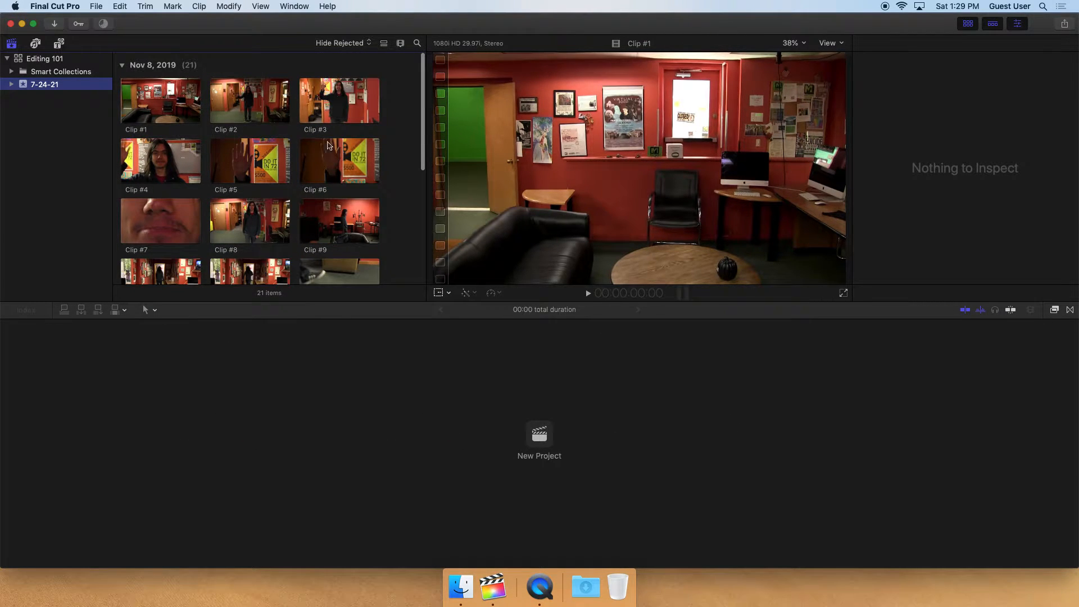
# Rename Clip #21 in the browser to ground shot feet
pyautogui.scroll(-5, 331, 143)
pyautogui.scroll(-8, 292, 197)
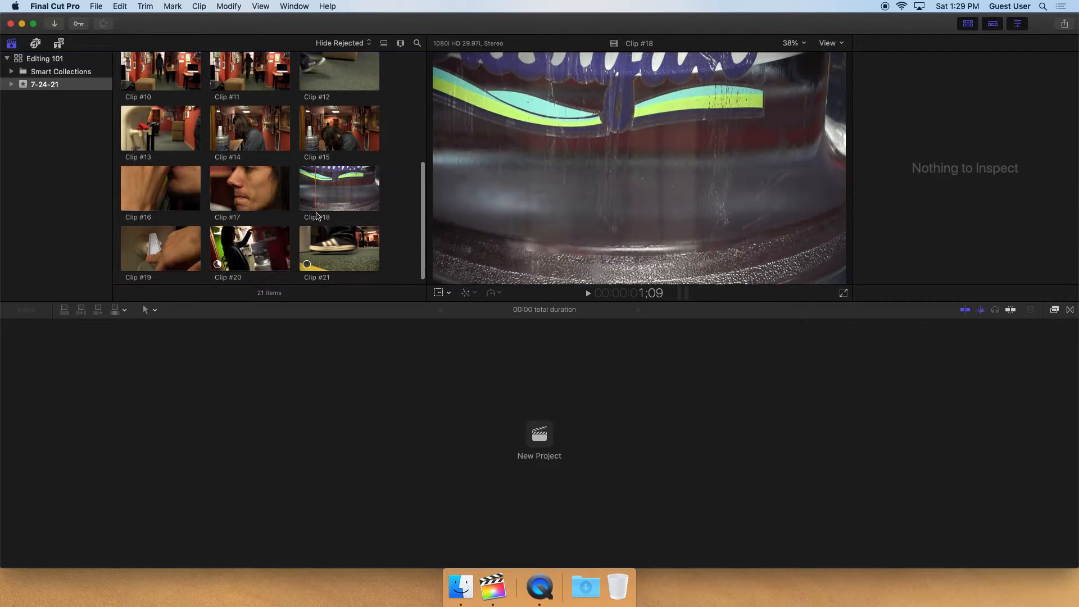
pyautogui.click(318, 271)
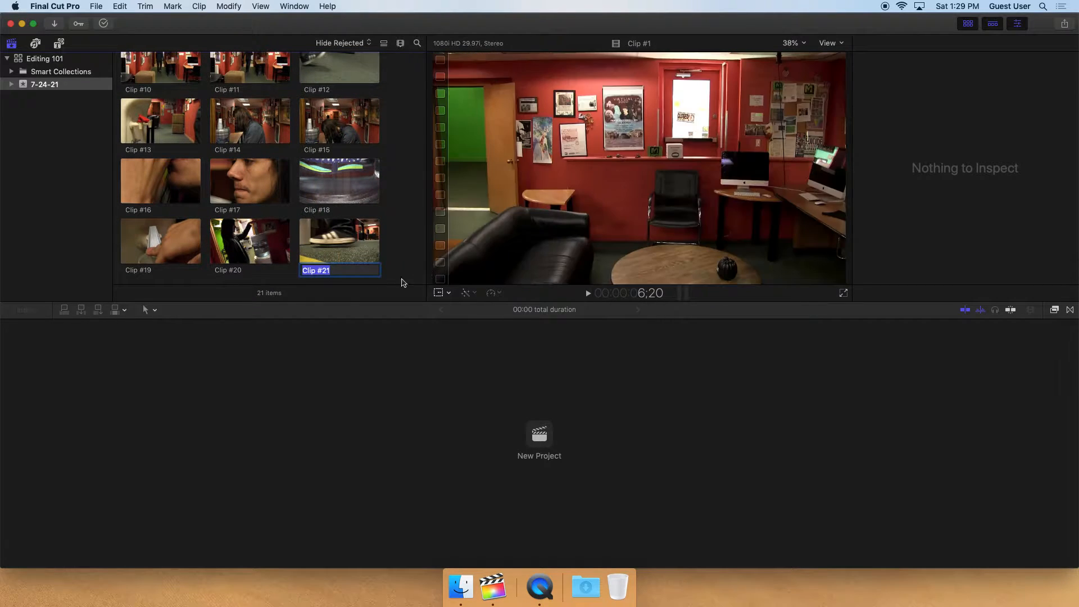
pyautogui.click(319, 237)
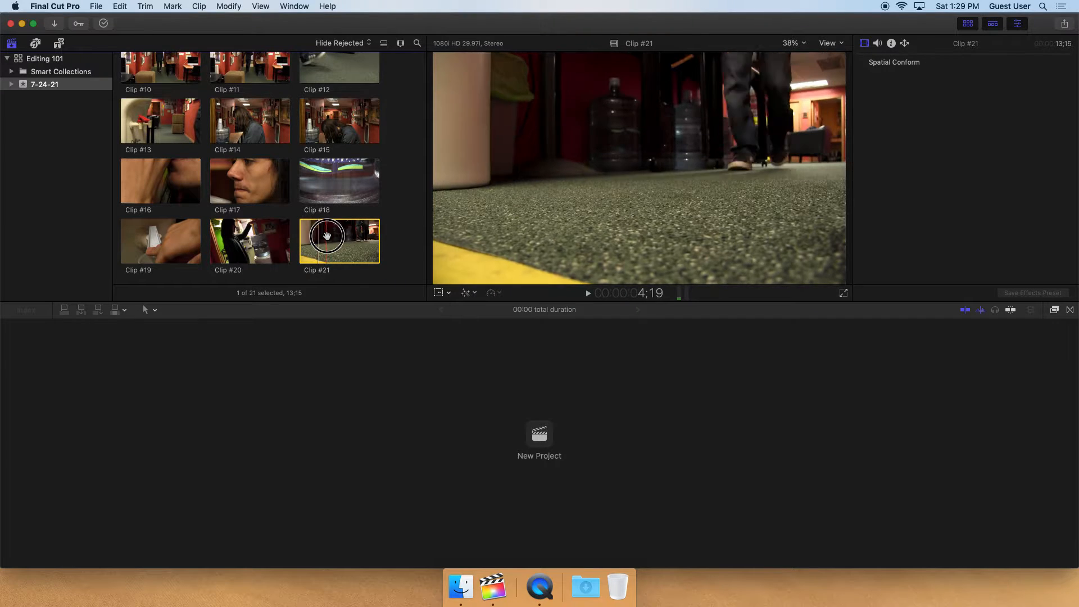
pyautogui.click(322, 275)
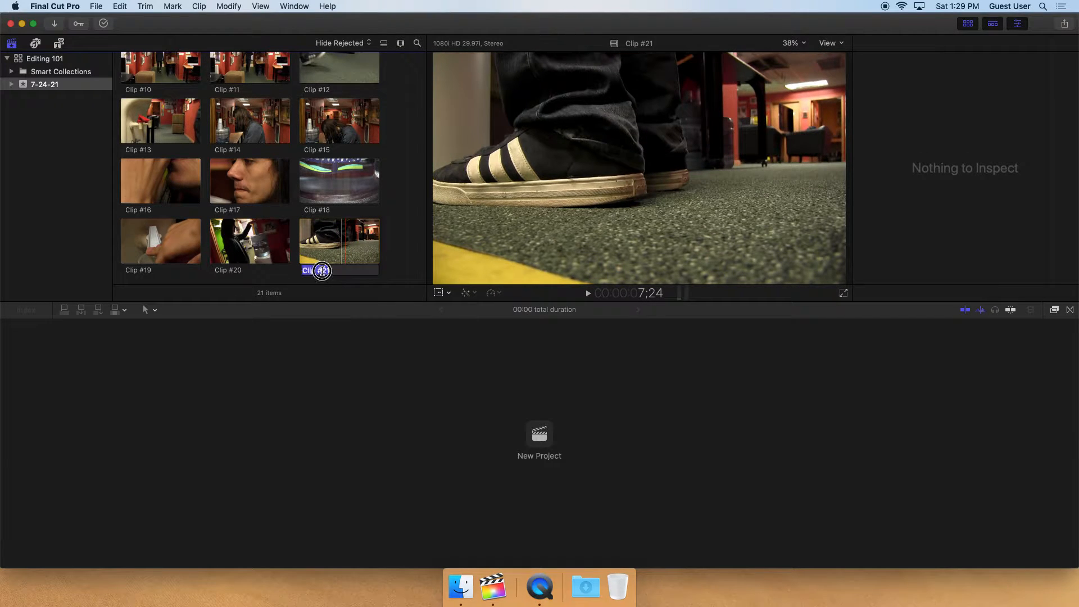
pyautogui.write('ground sh')
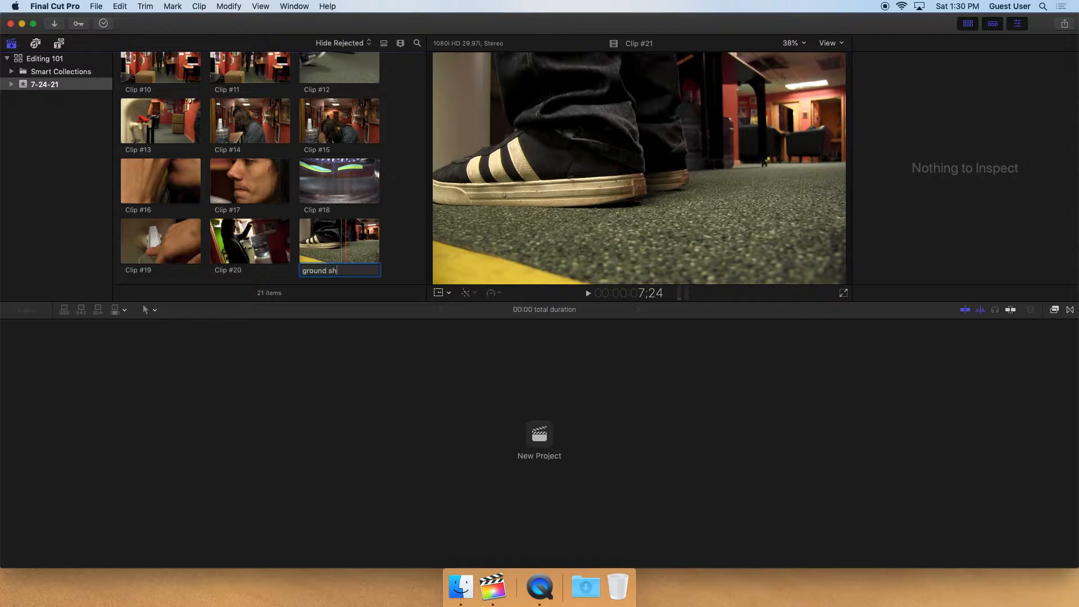
pyautogui.write('ot feet')
pyautogui.press('Return')
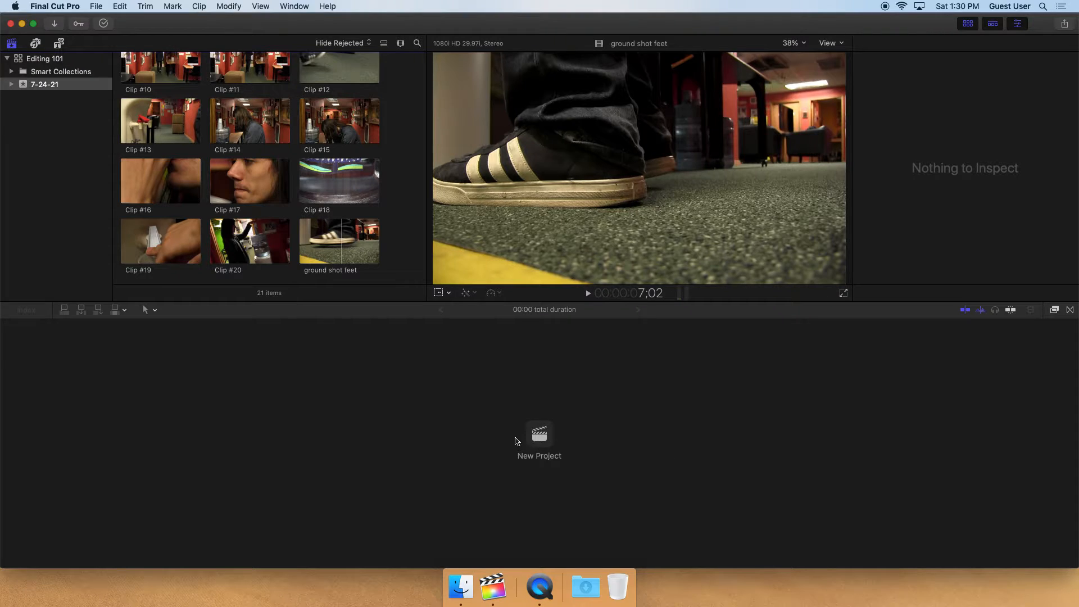
pyautogui.click(539, 437)
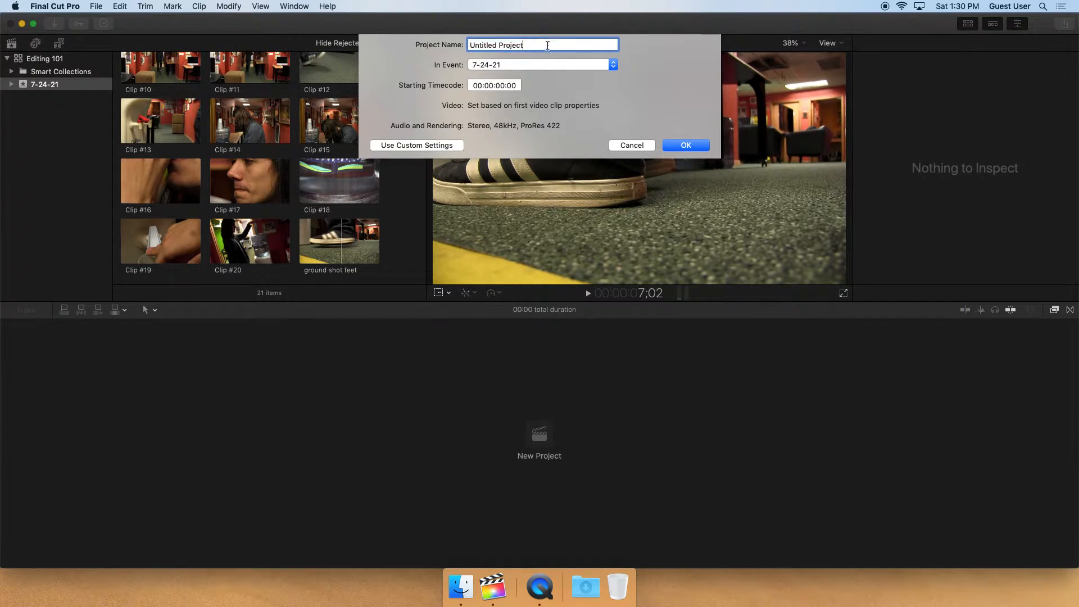
pyautogui.write('Editing 101')
pyautogui.write('07-24-2021')
pyautogui.click(685, 146)
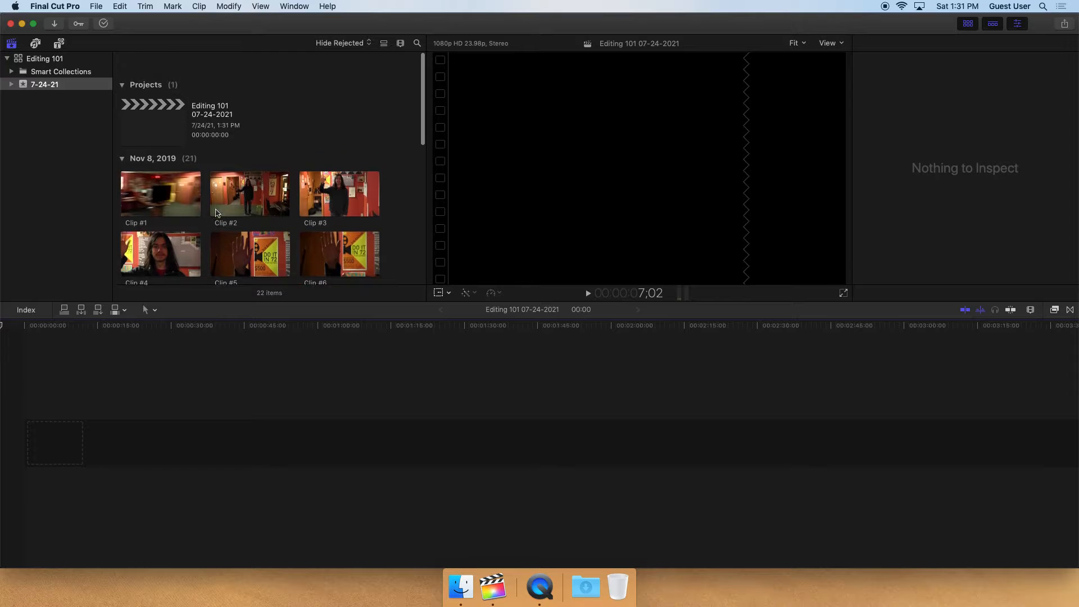
pyautogui.scroll(-1, 216, 212)
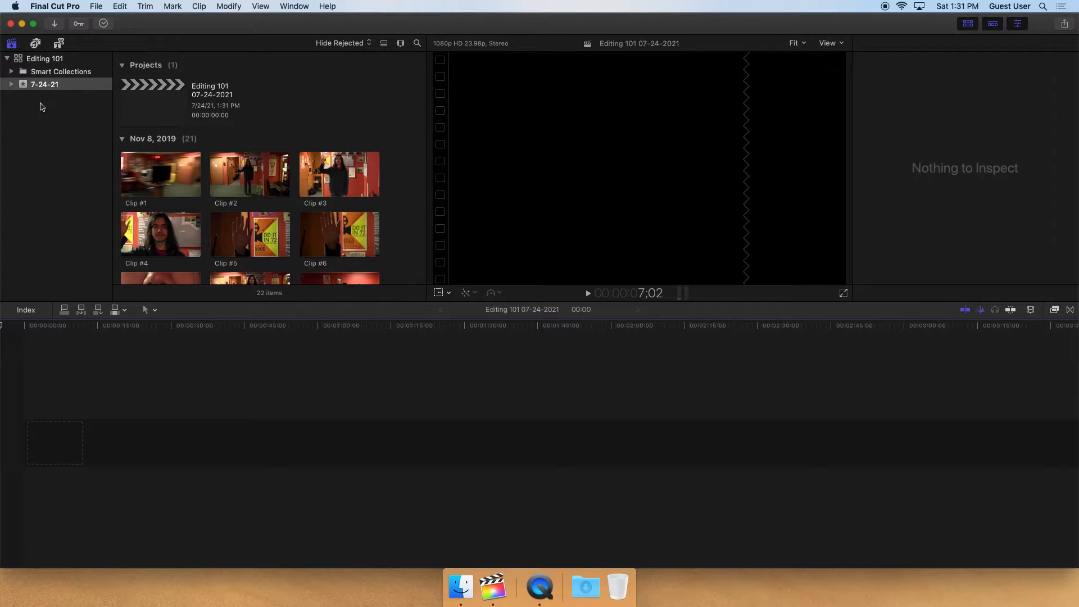
pyautogui.click(96, 6)
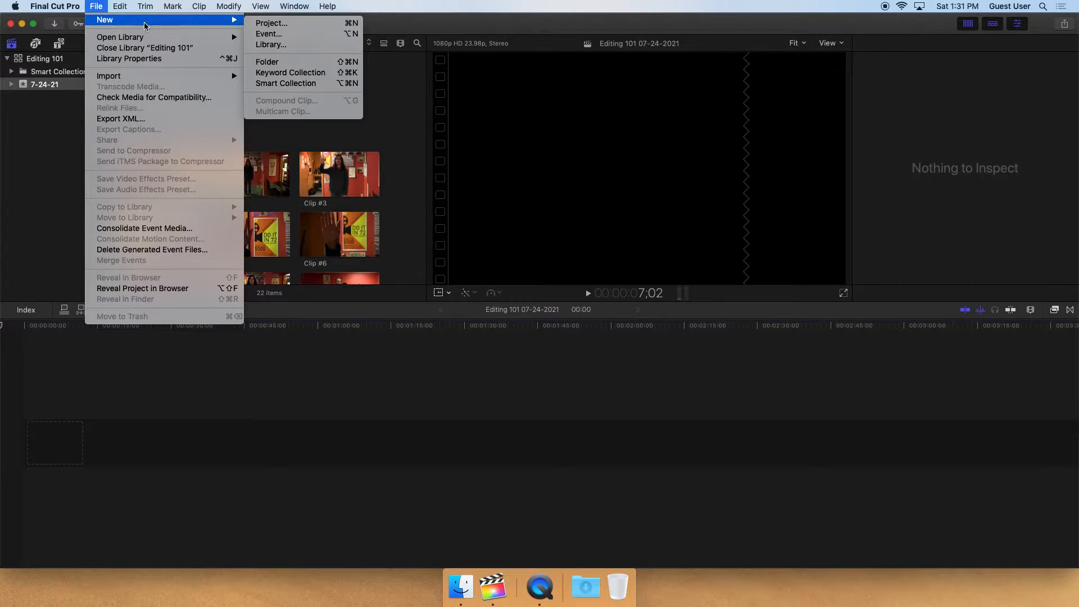
pyautogui.moveTo(229, 20)
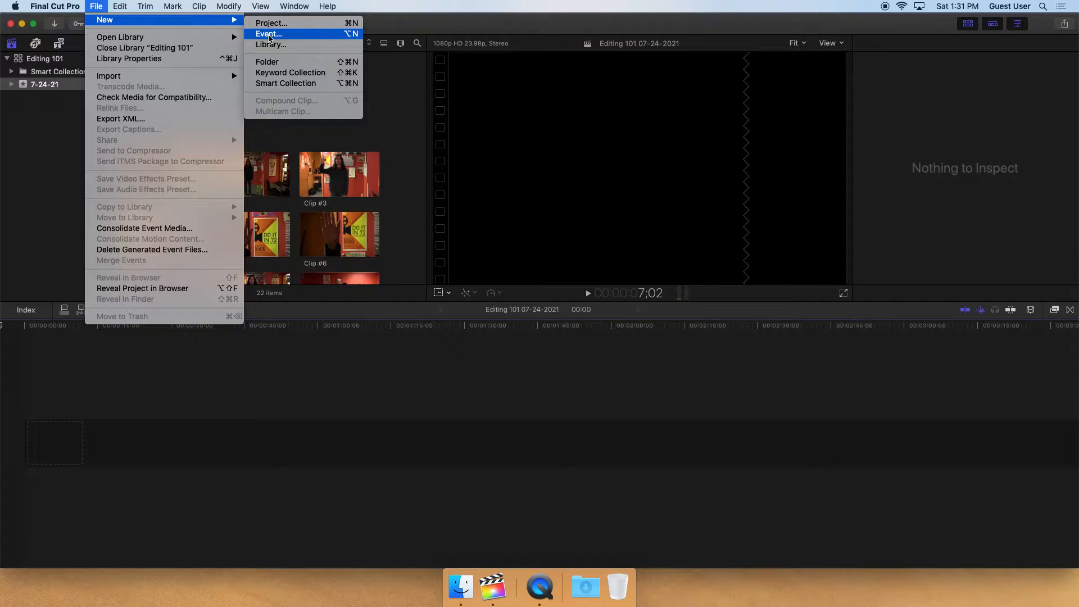
pyautogui.click(37, 152)
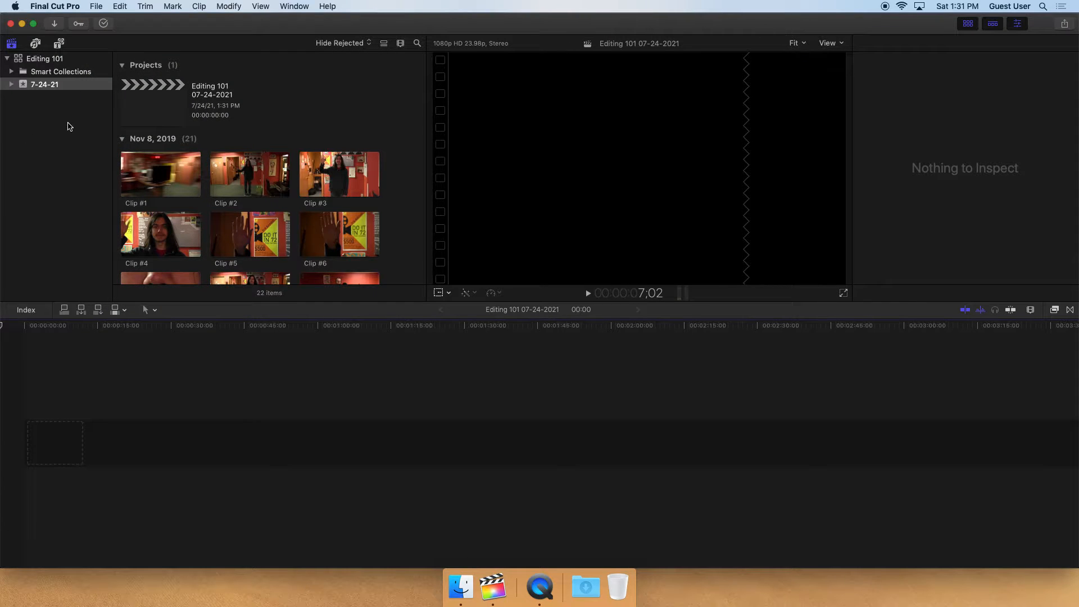
# Add Clip #1 from the browser to the Editing 101 project timeline
pyautogui.rightClick(59, 120)
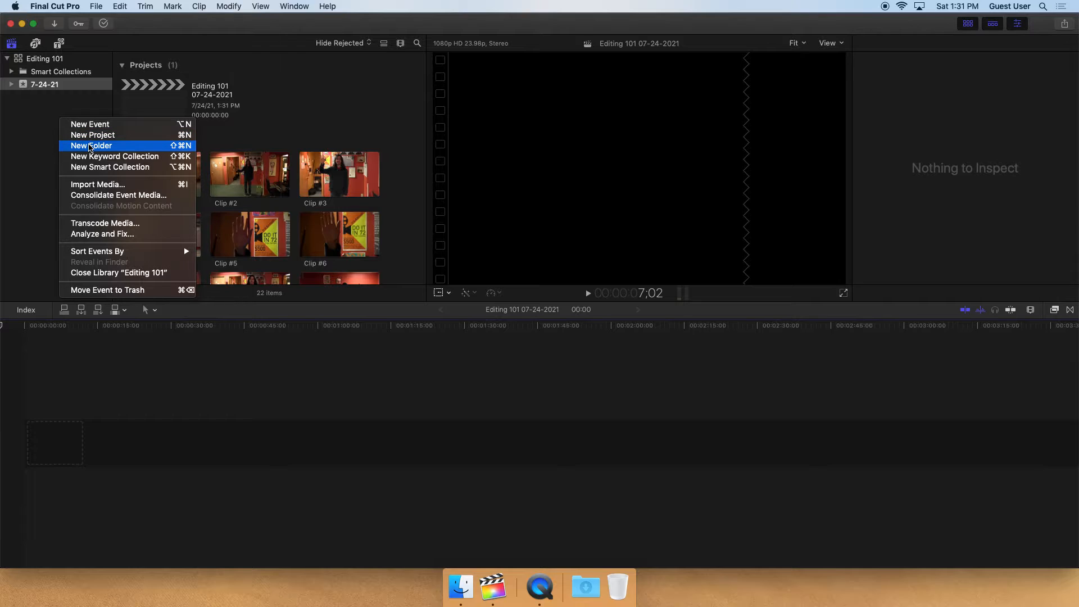
pyautogui.click(32, 136)
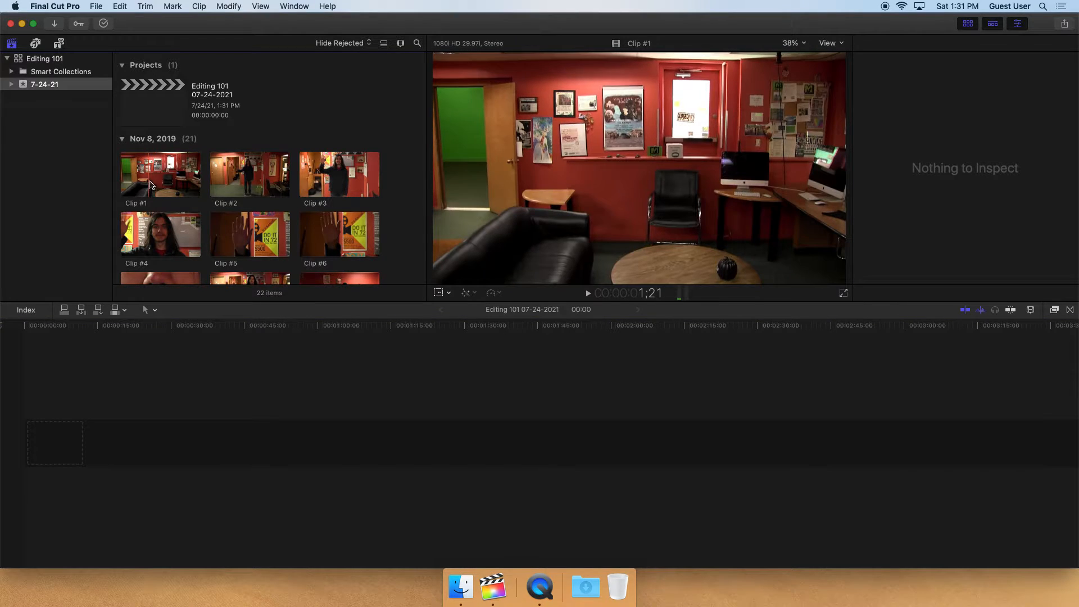
pyautogui.click(163, 173)
pyautogui.moveTo(163, 173); pyautogui.dragTo(84, 446)
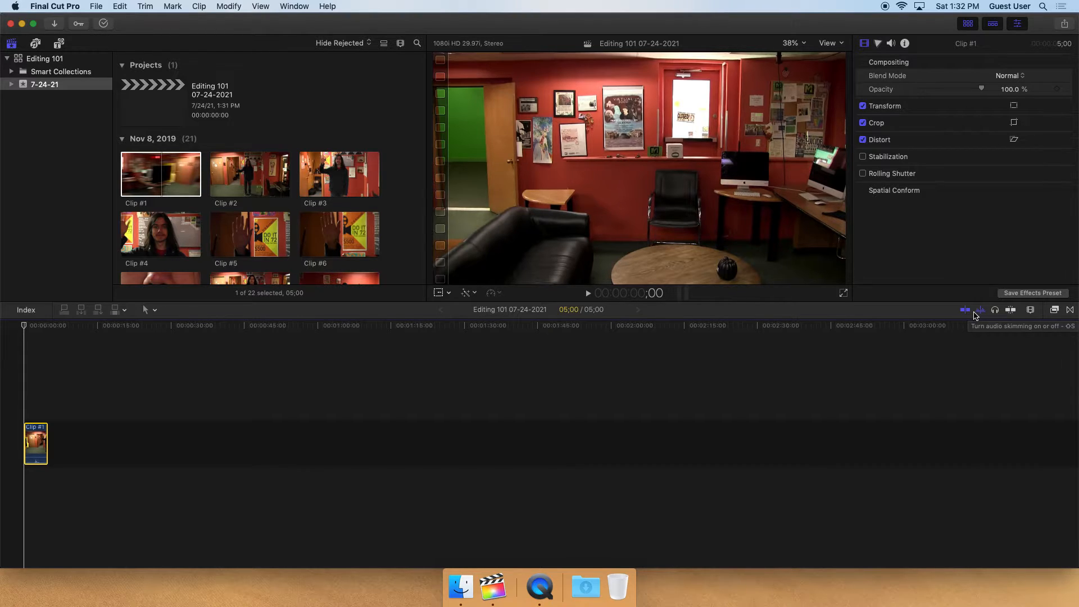
# Turn off skimming and move the playhead along the timeline
pyautogui.click(967, 311)
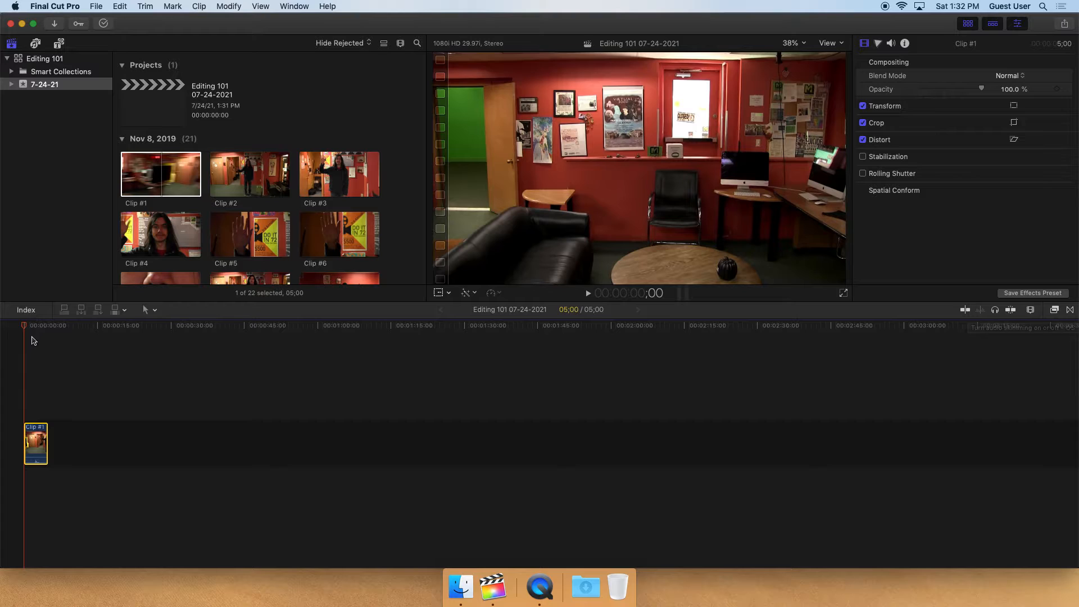
pyautogui.click(258, 366)
pyautogui.click(498, 355)
pyautogui.click(635, 348)
pyautogui.click(448, 356)
pyautogui.click(285, 364)
pyautogui.click(140, 345)
pyautogui.click(119, 326)
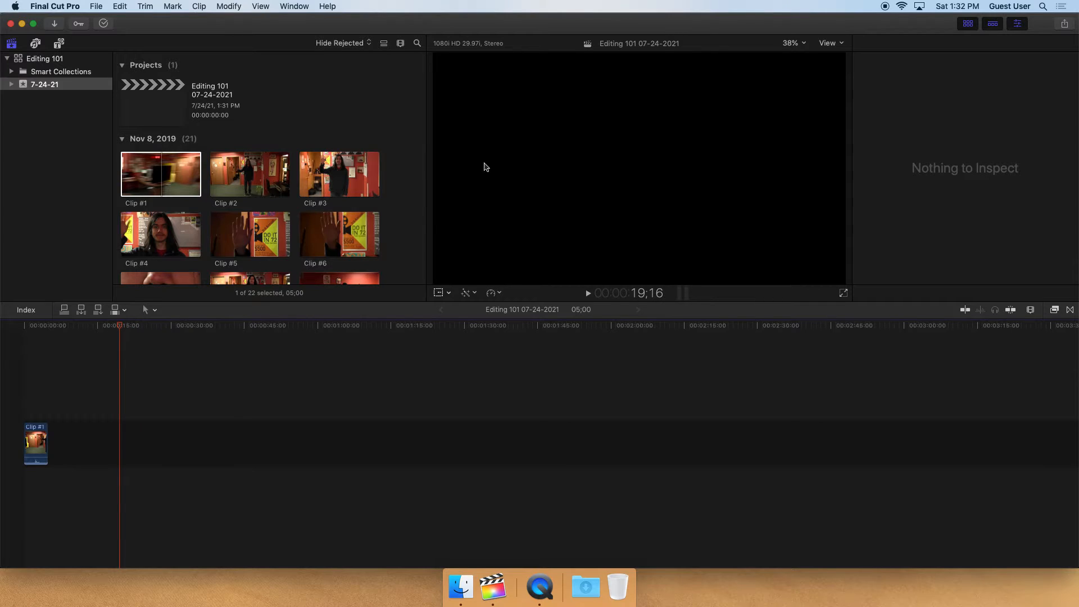
pyautogui.moveTo(128, 328); pyautogui.dragTo(37, 348)
# Play Clip #1 from the start of the timeline
pyautogui.press('super+4')
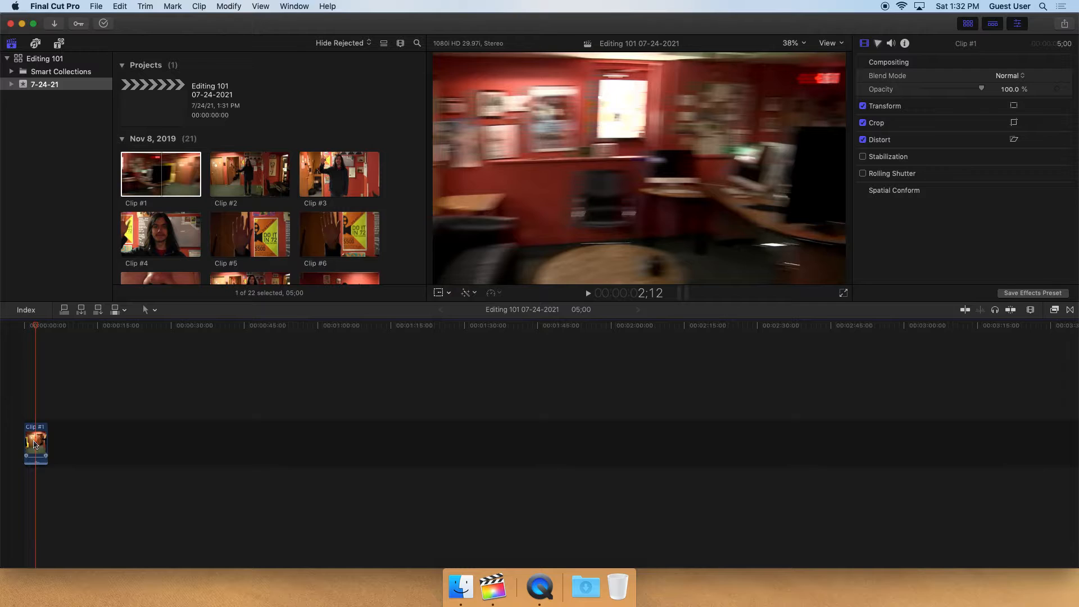
pyautogui.moveTo(35, 444); pyautogui.dragTo(759, 378)
pyautogui.moveTo(33, 439); pyautogui.dragTo(867, 474)
pyautogui.moveTo(34, 442); pyautogui.dragTo(476, 430)
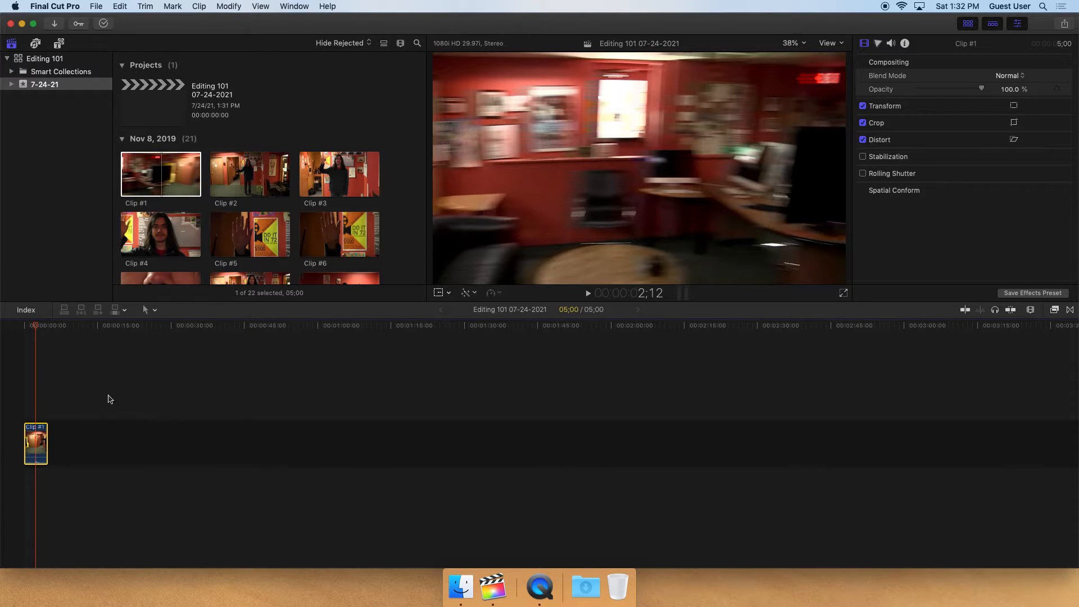
pyautogui.moveTo(33, 325); pyautogui.dragTo(13, 341)
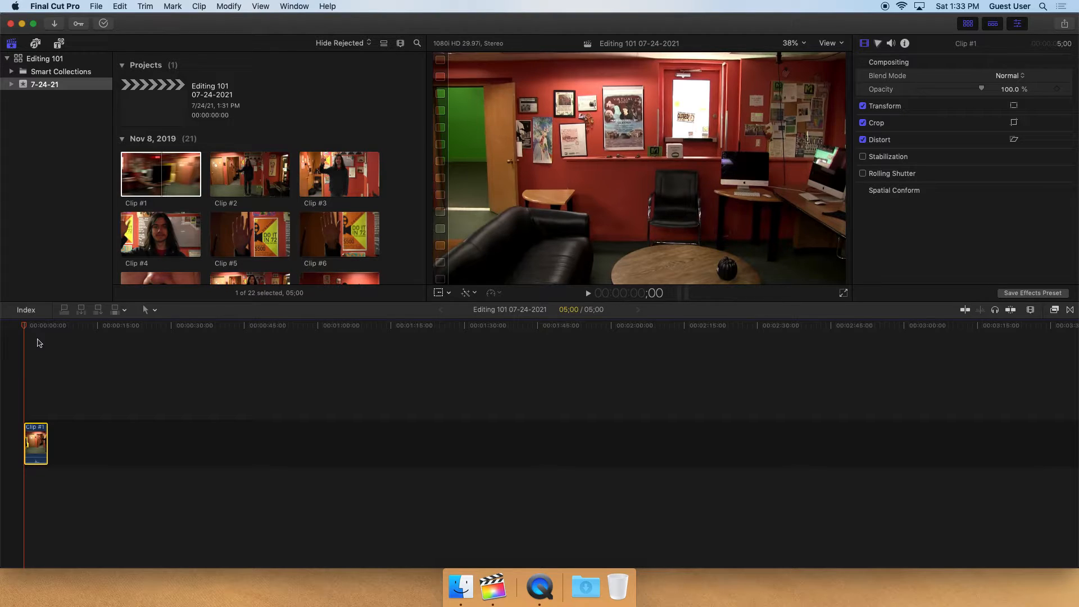
pyautogui.press('space')
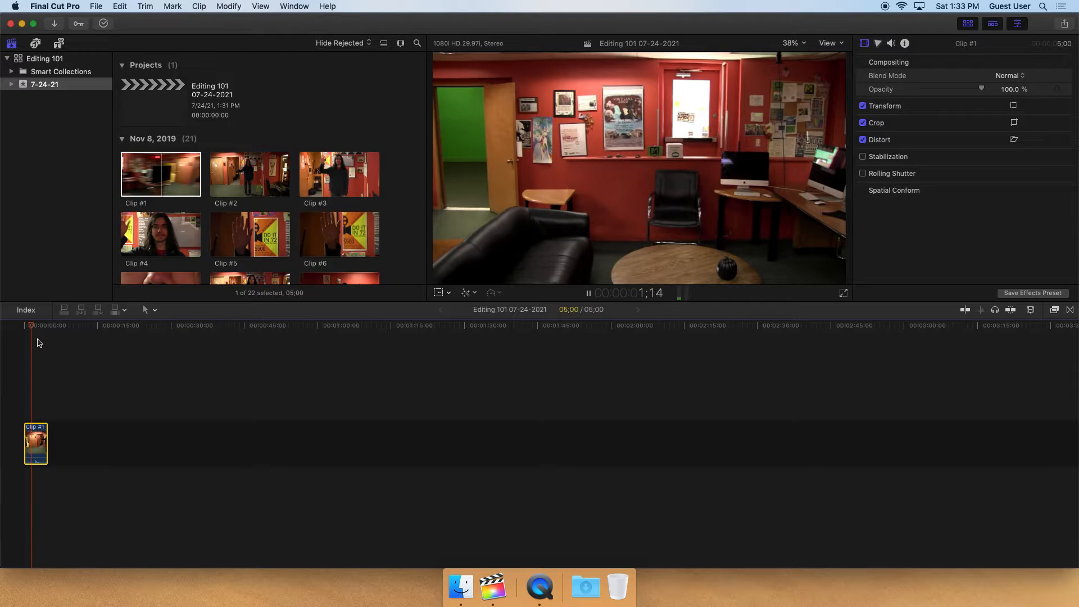
pyautogui.press('space')
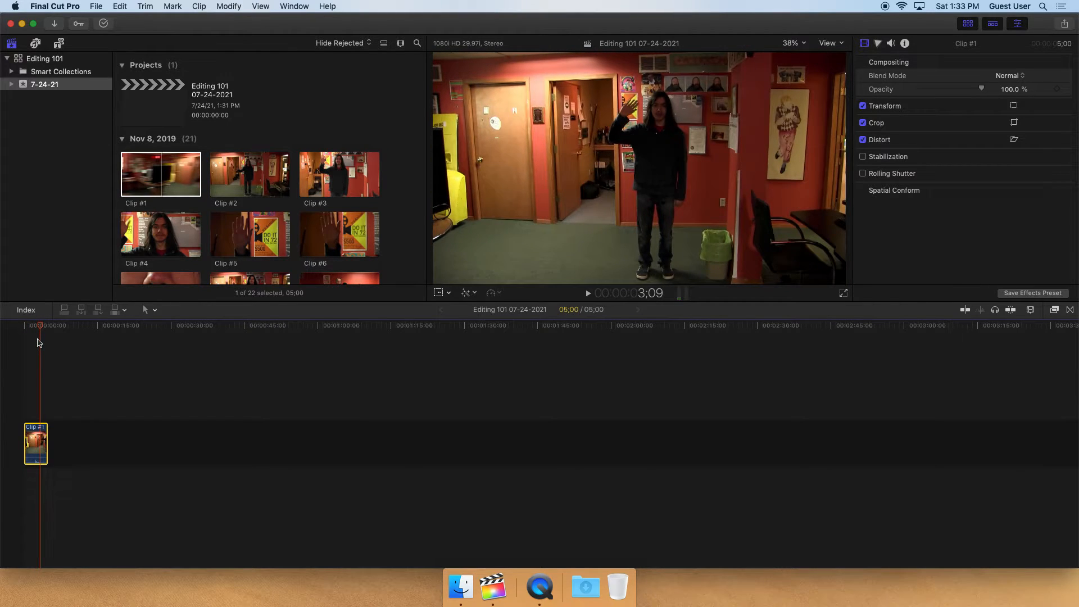
pyautogui.press('space')
pyautogui.press('space')
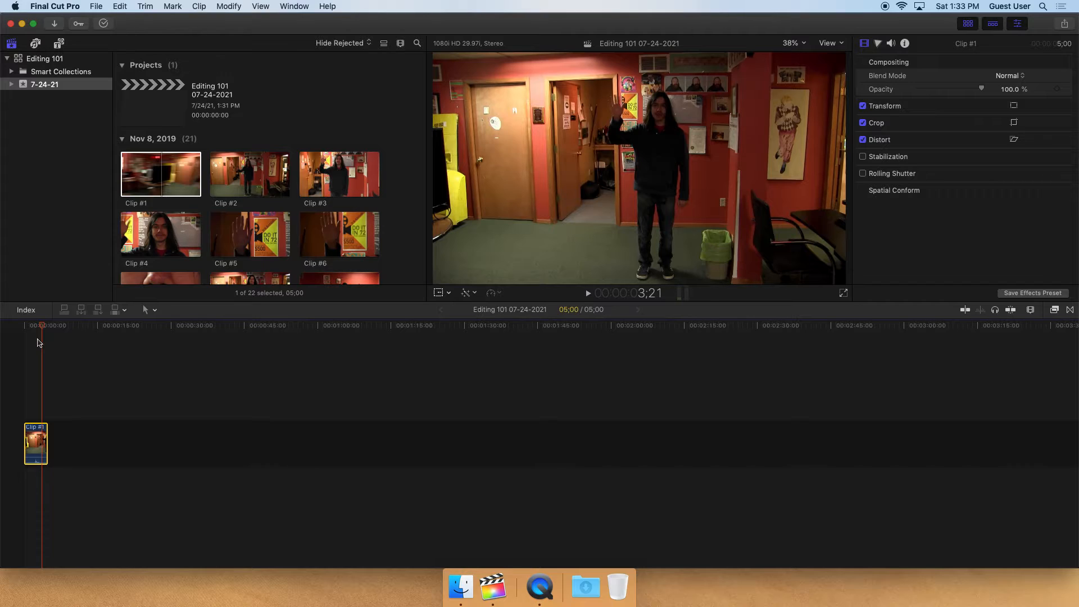
# Add Clip #2 to the timeline and delete Clip #1 from the project
pyautogui.click(223, 188)
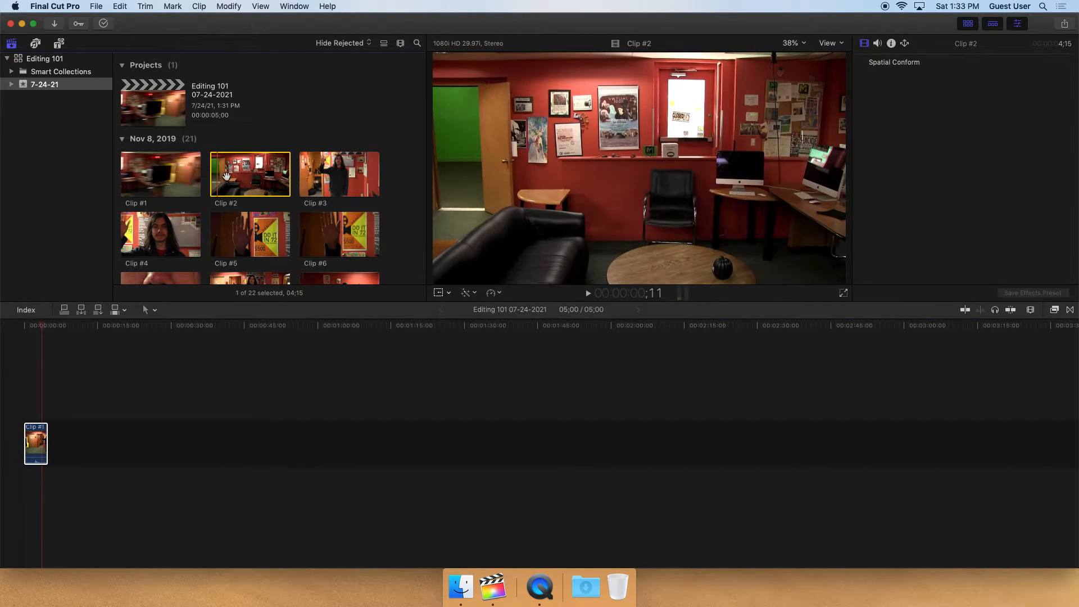
pyautogui.click(278, 175)
pyautogui.moveTo(278, 175); pyautogui.dragTo(193, 437)
pyautogui.click(40, 442)
pyautogui.press('Delete')
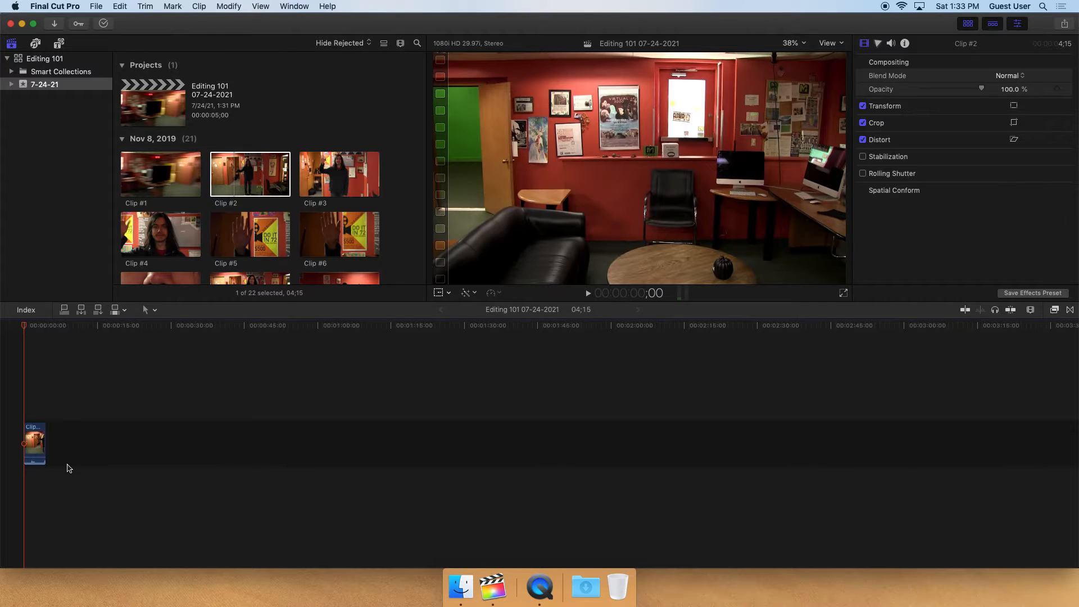
# Play Clip #2 and trim its end shorter in the timeline
pyautogui.press('space')
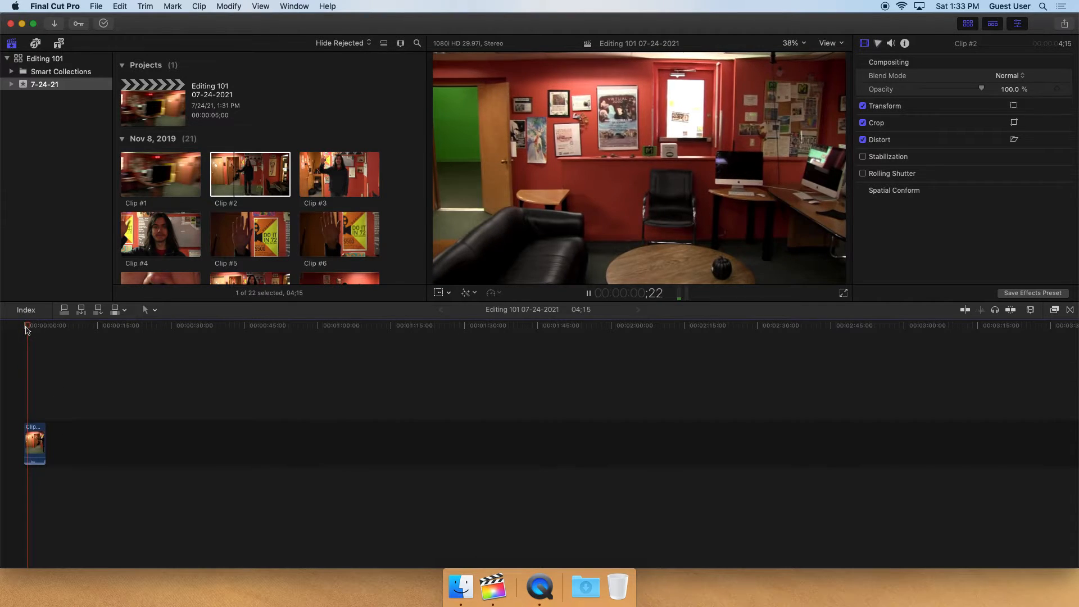
pyautogui.press('space')
pyautogui.moveTo(50, 438)
pyautogui.mouseDown()
pyautogui.moveTo(32, 448)
pyautogui.moveTo(52, 442)
pyautogui.mouseUp()
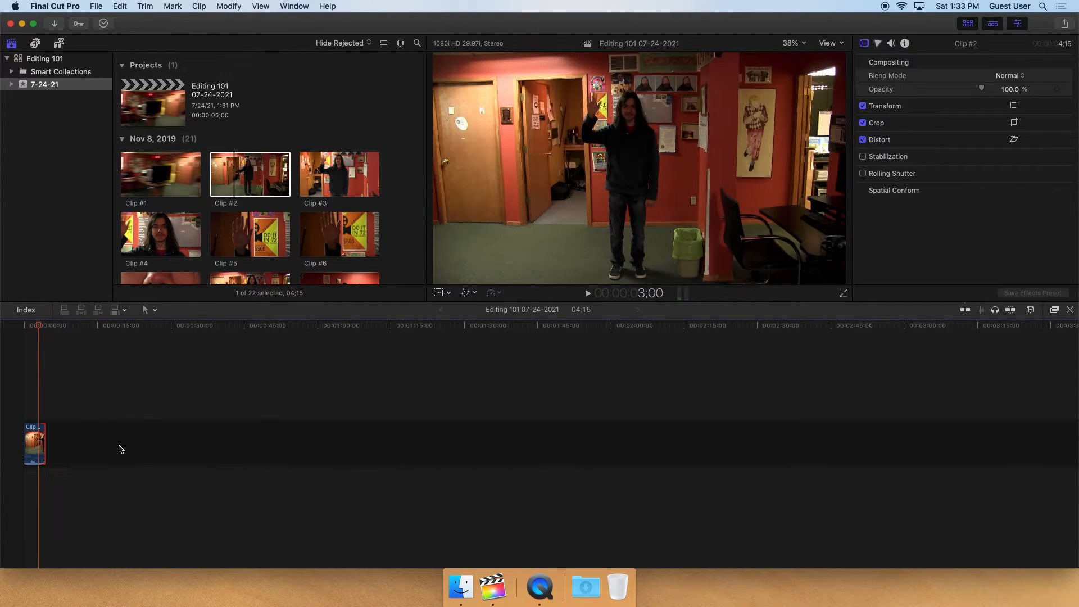
pyautogui.click(42, 438)
pyautogui.moveTo(42, 438)
pyautogui.mouseDown()
pyautogui.moveTo(31, 446)
pyautogui.moveTo(61, 437)
pyautogui.moveTo(41, 445)
pyautogui.mouseUp()
pyautogui.click(60, 436)
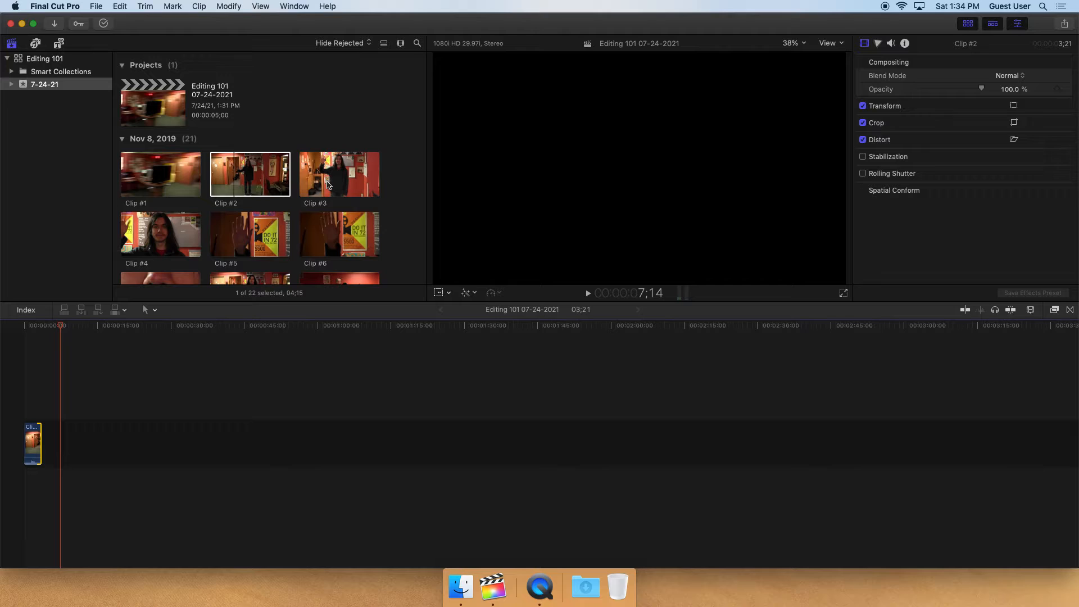
# Preview Clip #3 and append Clip #4 after Clip #2 in the timeline
pyautogui.click(329, 183)
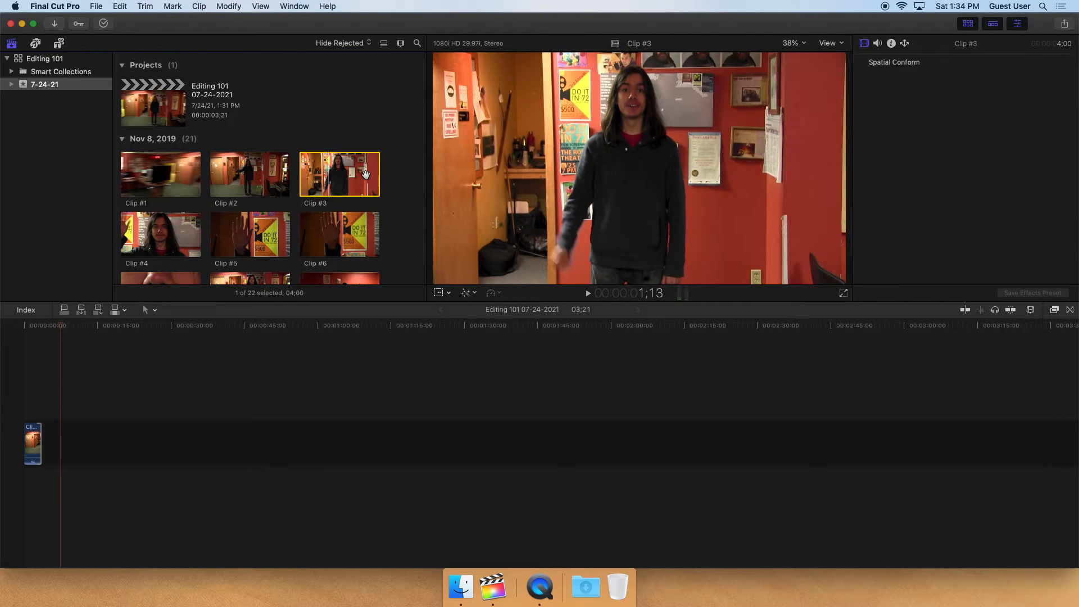
pyautogui.click(314, 179)
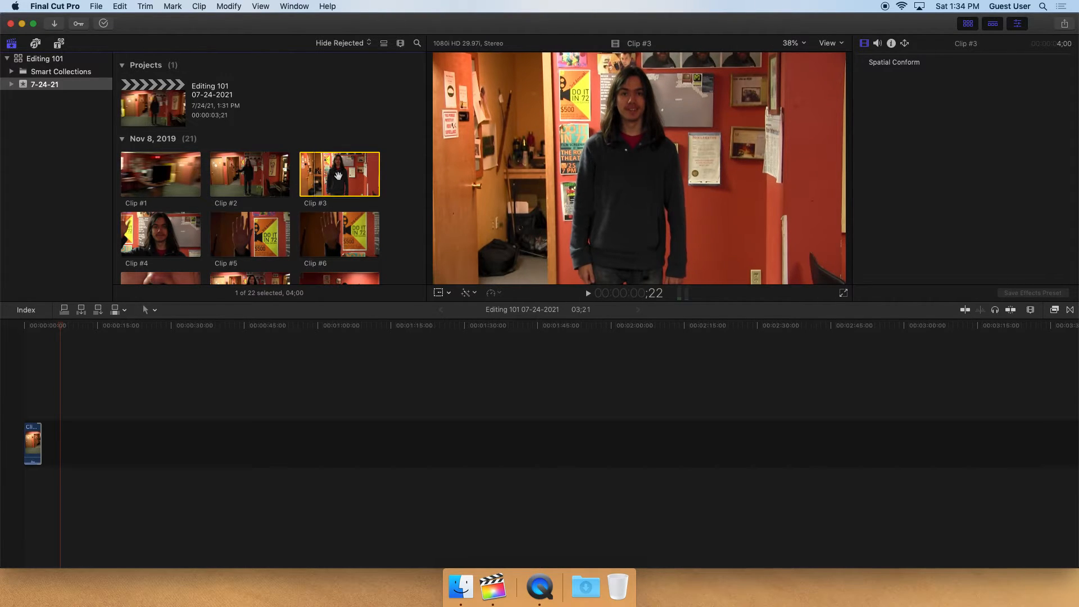
pyautogui.moveTo(338, 176)
pyautogui.mouseDown()
pyautogui.moveTo(208, 380)
pyautogui.moveTo(137, 421)
pyautogui.moveTo(324, 187)
pyautogui.mouseUp()
pyautogui.click(138, 235)
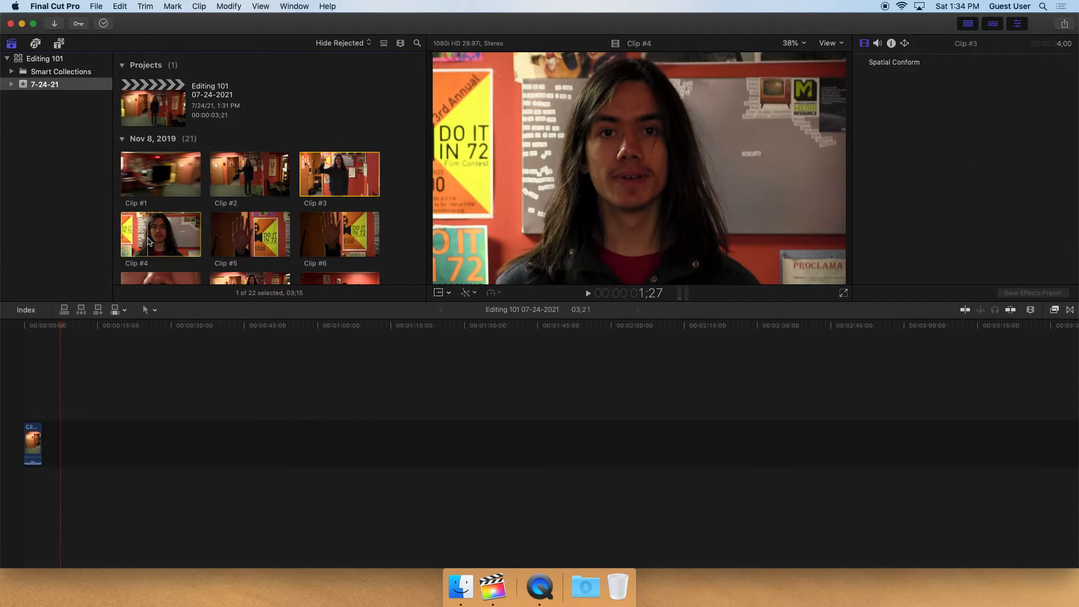
pyautogui.moveTo(150, 236); pyautogui.dragTo(89, 444)
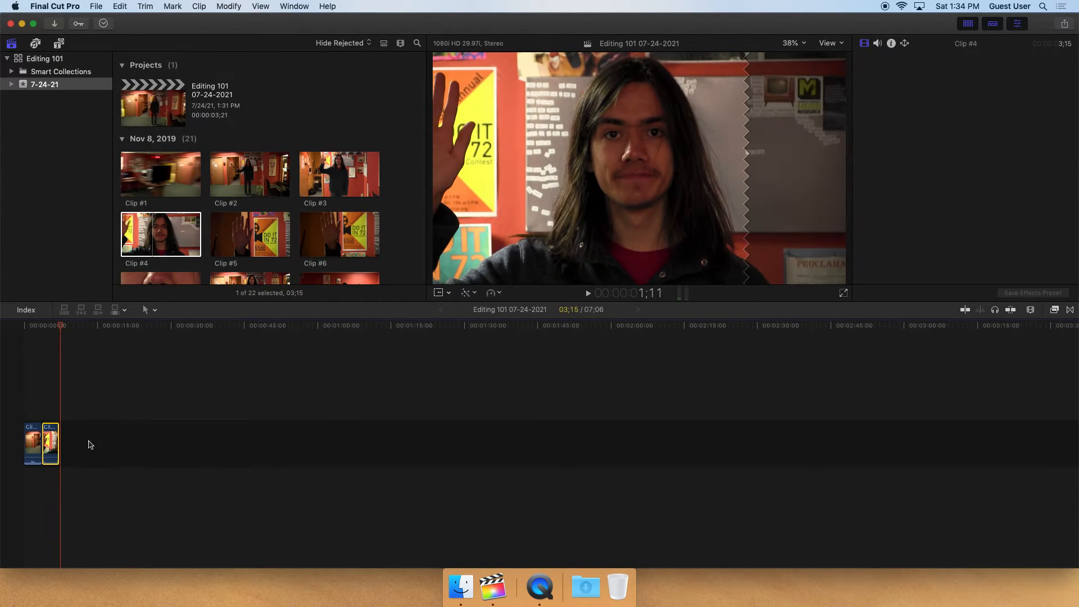
# Play the project from the beginning
pyautogui.click(18, 330)
pyautogui.press('space')
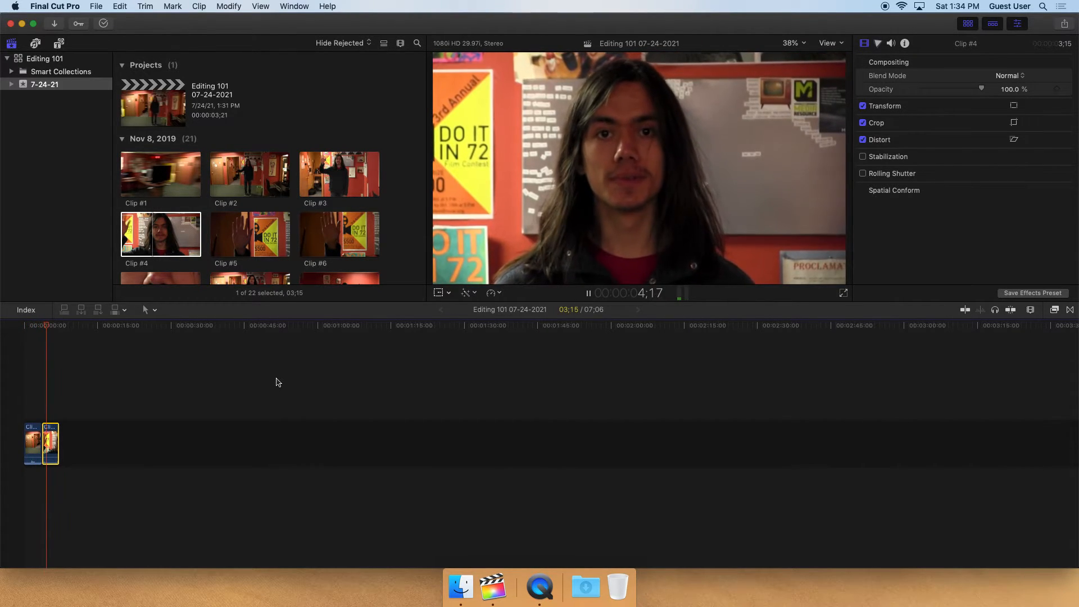
pyautogui.press('space')
# Zoom the timeline in and out to examine the two clips
pyautogui.press('super+equal')
pyautogui.press('super+equal')
pyautogui.press('super+equal')
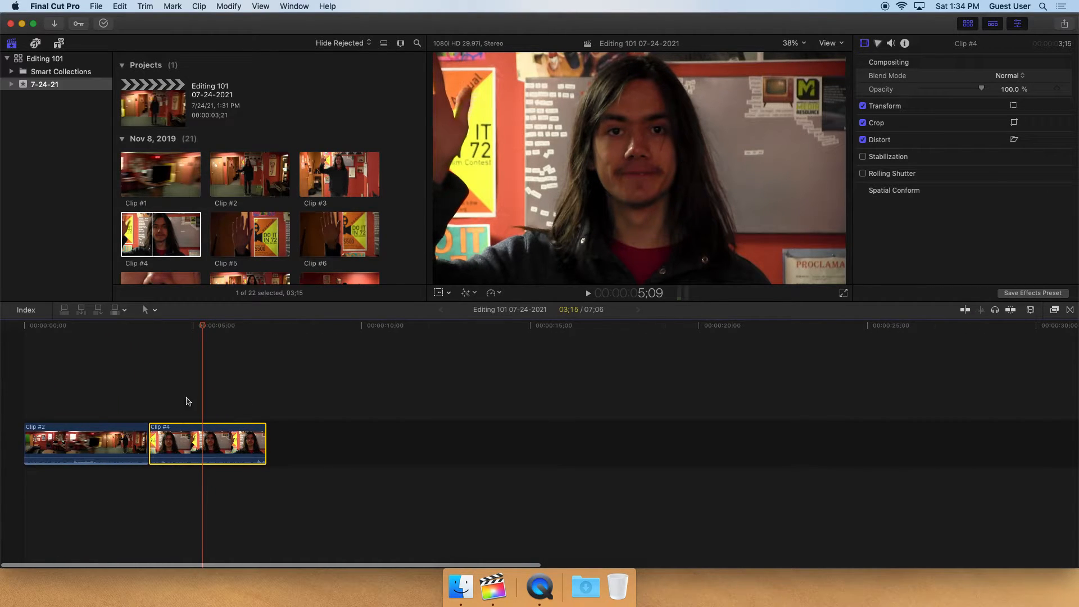
pyautogui.click(115, 326)
pyautogui.press('super+equal')
pyautogui.press('super+minus')
pyautogui.press('super+equal')
pyautogui.press('super+minus')
pyautogui.press('super+equal')
pyautogui.press('super+equal')
pyautogui.press('super+minus')
pyautogui.press('super+minus')
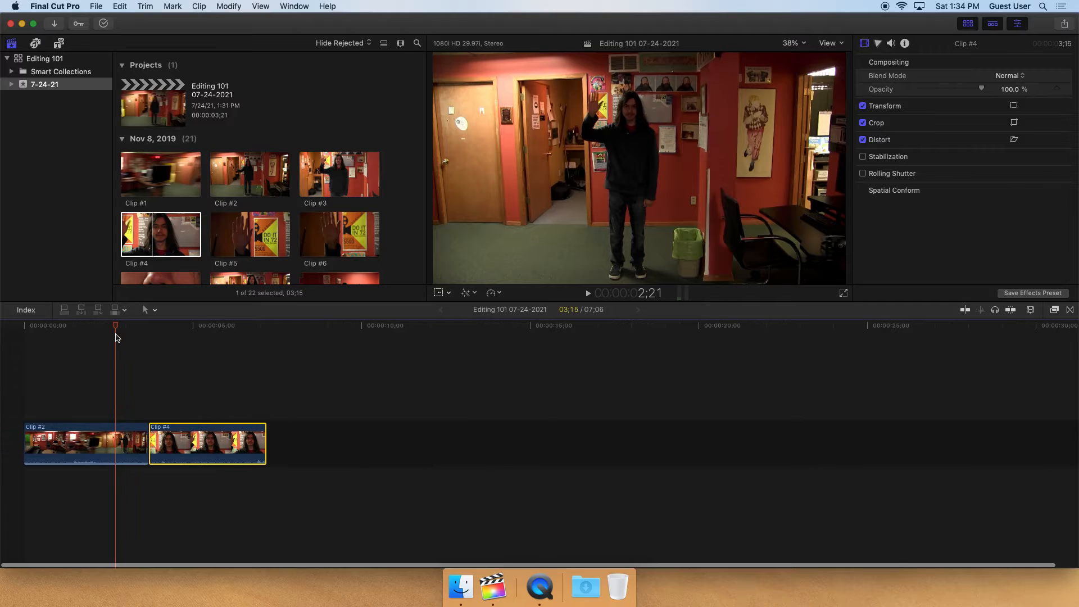
# Trim the start of Clip #4 at its edit point with Clip #2
pyautogui.moveTo(127, 330)
pyautogui.mouseDown()
pyautogui.moveTo(142, 328)
pyautogui.moveTo(77, 325)
pyautogui.moveTo(108, 326)
pyautogui.mouseUp()
pyautogui.moveTo(142, 438); pyautogui.dragTo(114, 438)
pyautogui.click(118, 328)
pyautogui.moveTo(118, 327); pyautogui.dragTo(172, 326)
pyautogui.moveTo(117, 441); pyautogui.dragTo(161, 441)
pyautogui.moveTo(163, 326); pyautogui.dragTo(169, 326)
pyautogui.moveTo(162, 443); pyautogui.dragTo(172, 442)
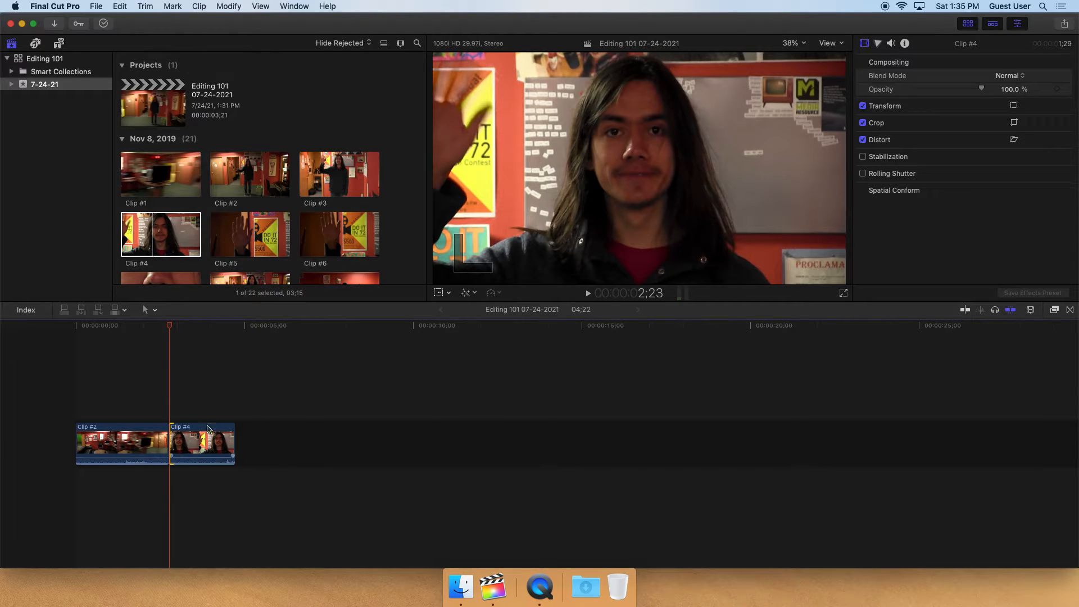
pyautogui.moveTo(169, 327); pyautogui.dragTo(188, 325)
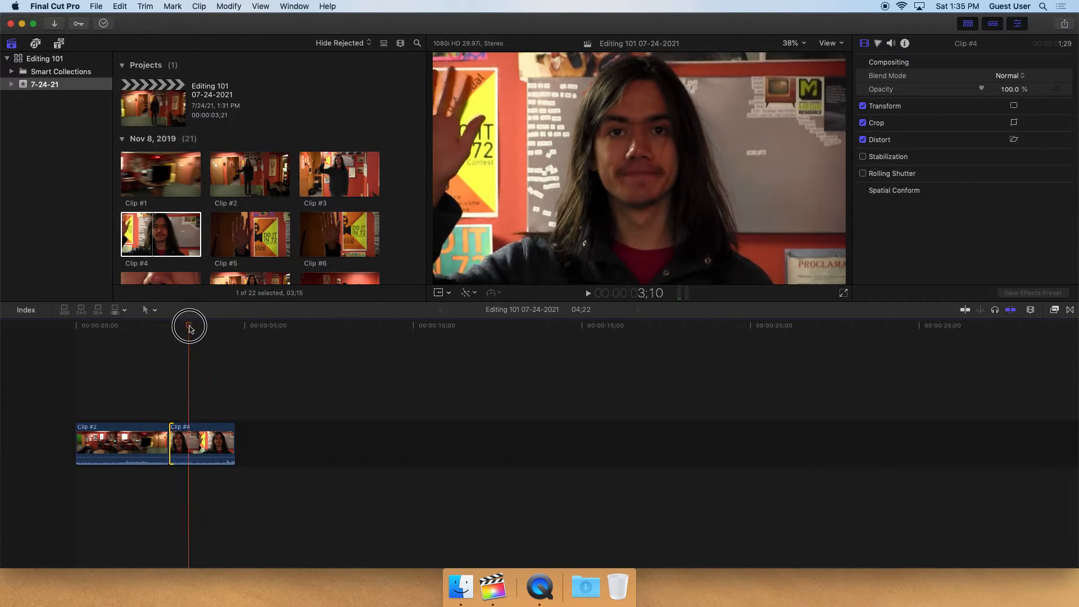
# Undo a further trim of Clip #4's start
pyautogui.moveTo(171, 438); pyautogui.dragTo(191, 436)
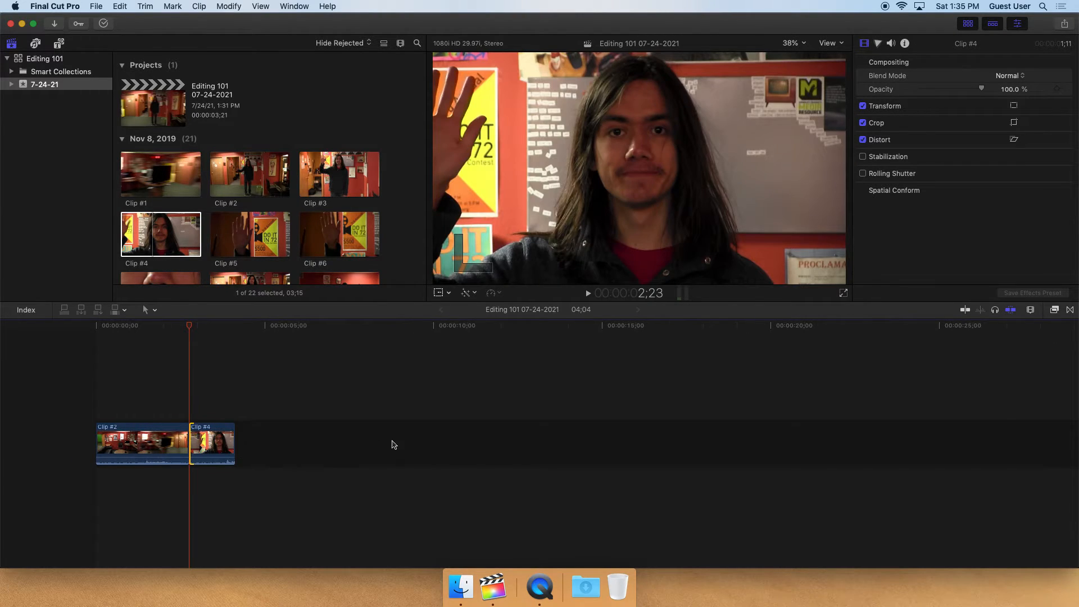
pyautogui.press('super+z')
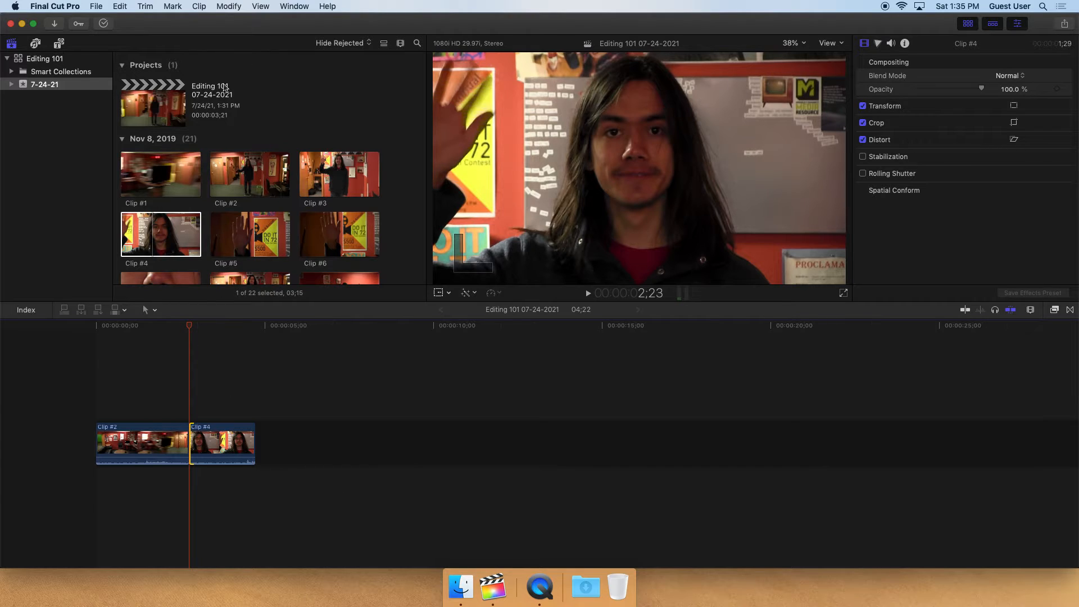
pyautogui.click(229, 7)
pyautogui.moveTo(200, 7)
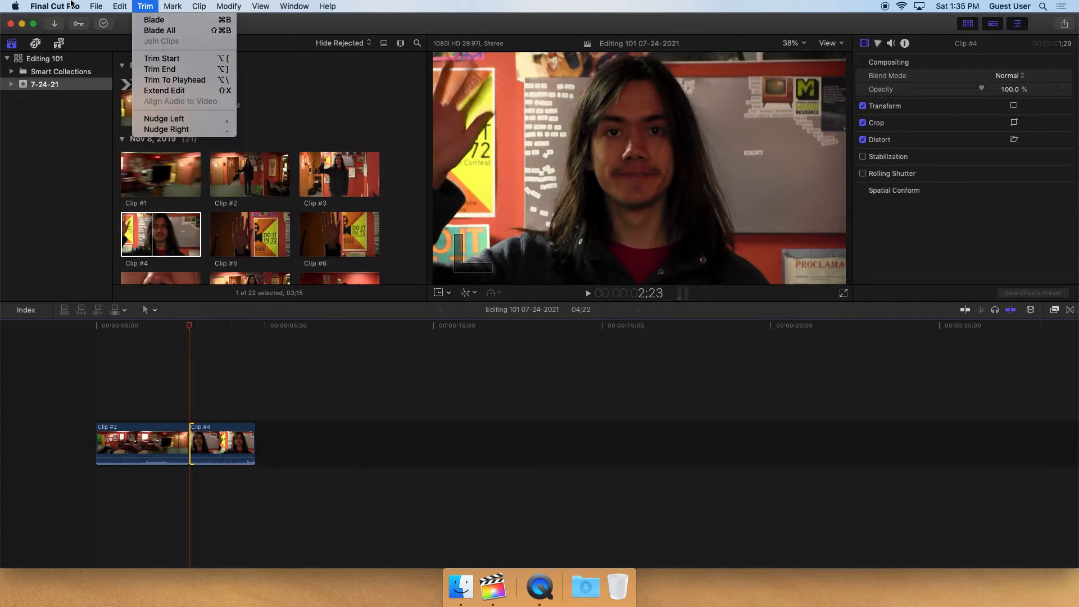
pyautogui.moveTo(120, 6)
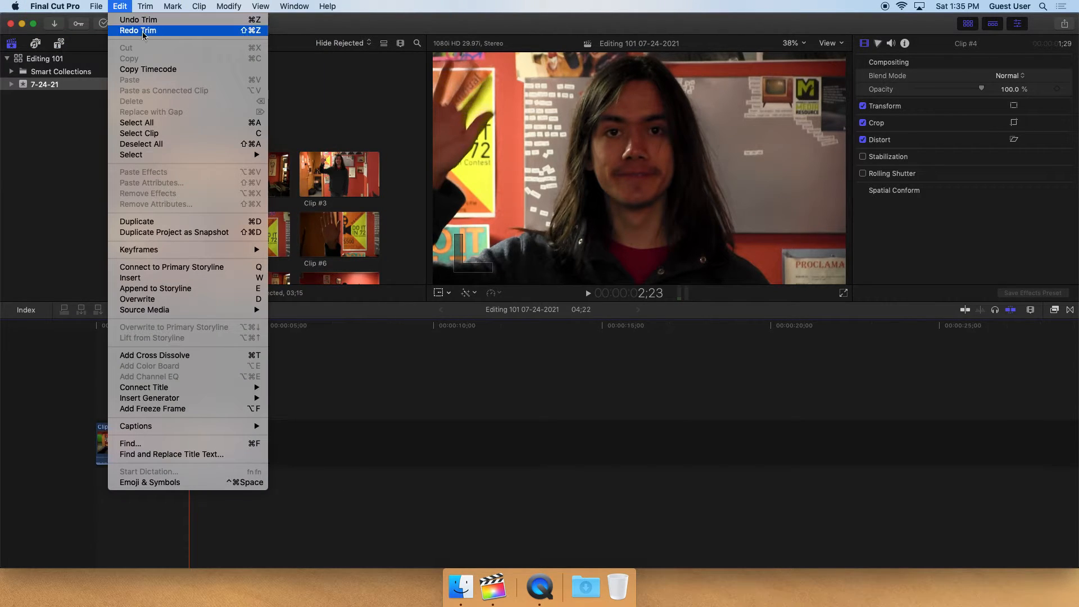
pyautogui.click(103, 401)
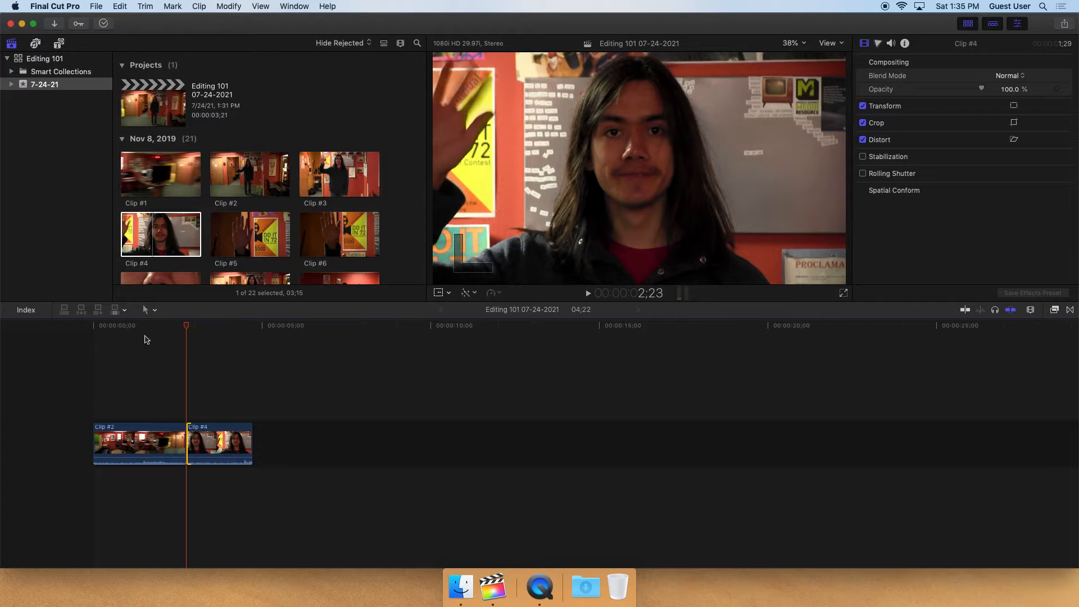
# Play the edit and trim the end of Clip #4 shorter
pyautogui.moveTo(151, 325); pyautogui.dragTo(76, 330)
pyautogui.press('space')
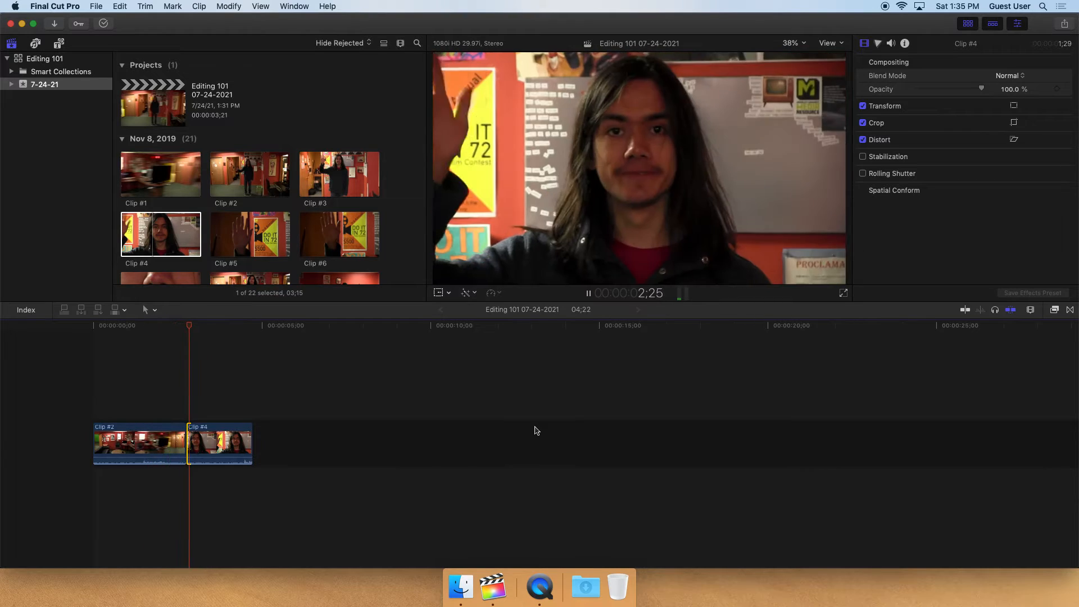
pyautogui.press('space')
pyautogui.moveTo(251, 444); pyautogui.dragTo(219, 444)
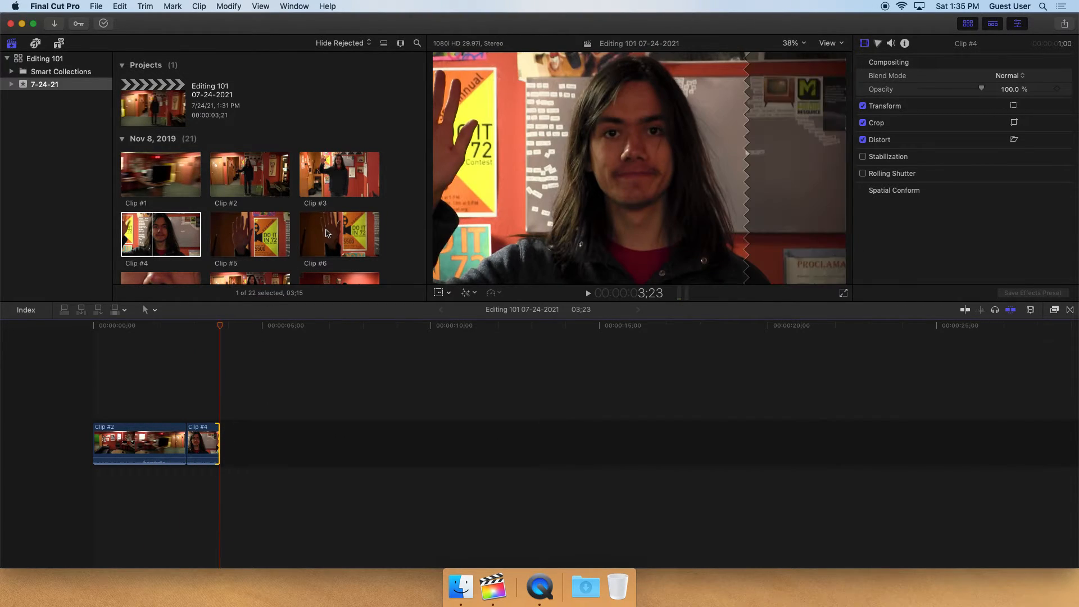
# Mark an in point on Clip #6 and add it to the end of the timeline after Clip #4
pyautogui.click(340, 234)
pyautogui.scroll(-3, 309, 224)
pyautogui.press('i')
pyautogui.press('space')
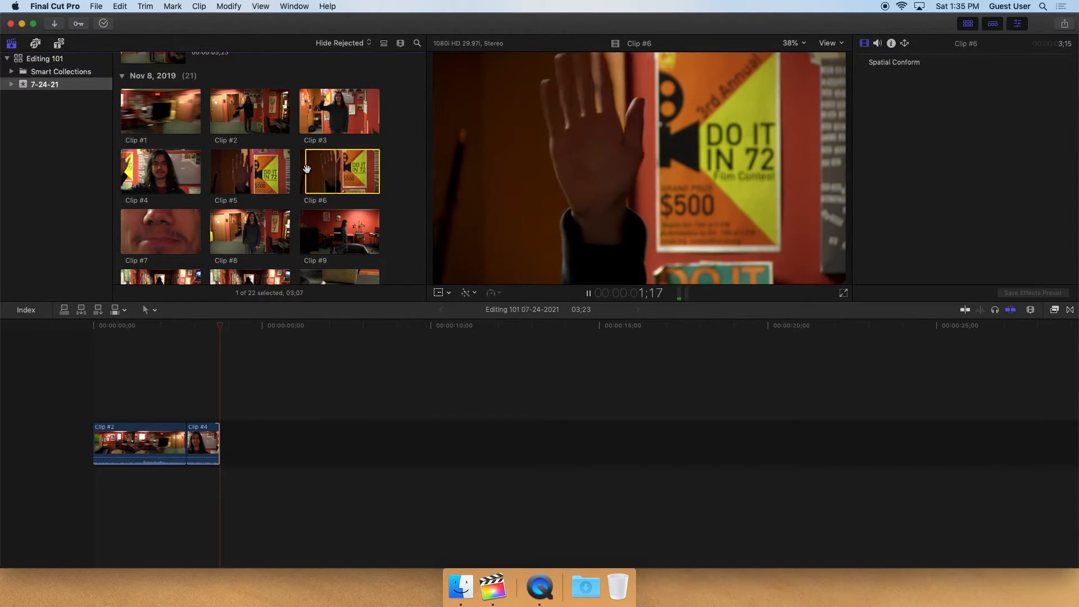
pyautogui.press('space')
pyautogui.press('i')
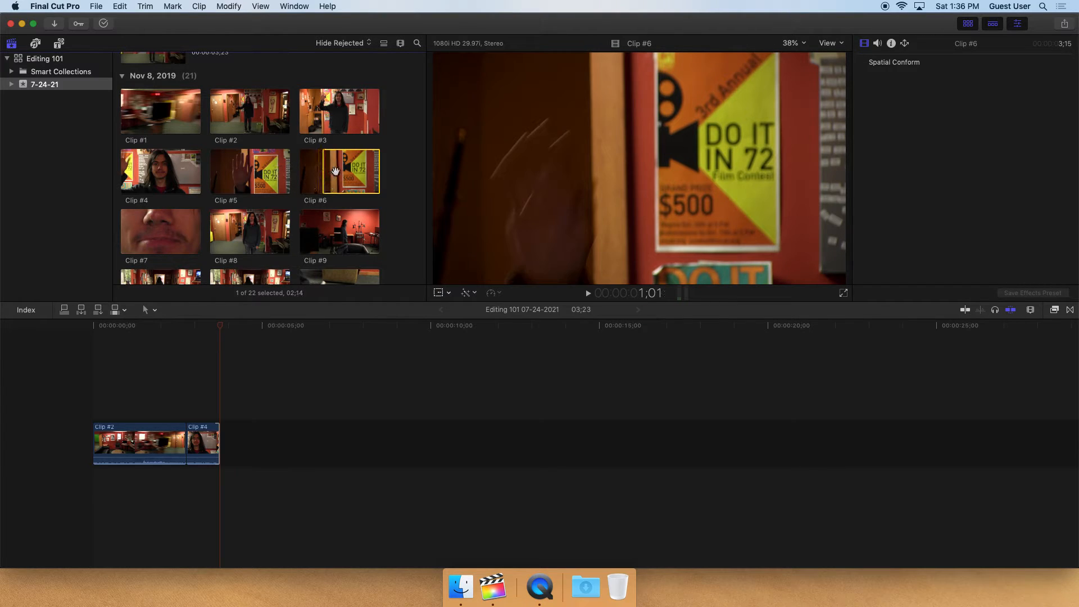
pyautogui.click(345, 187)
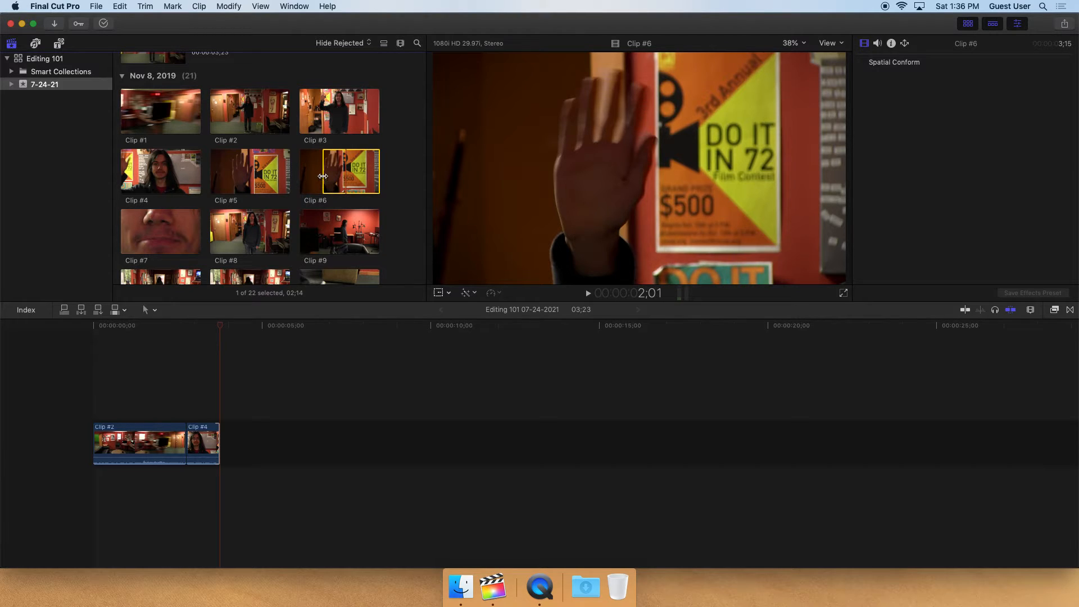
pyautogui.moveTo(322, 176); pyautogui.dragTo(242, 444)
pyautogui.moveTo(219, 331); pyautogui.dragTo(124, 337)
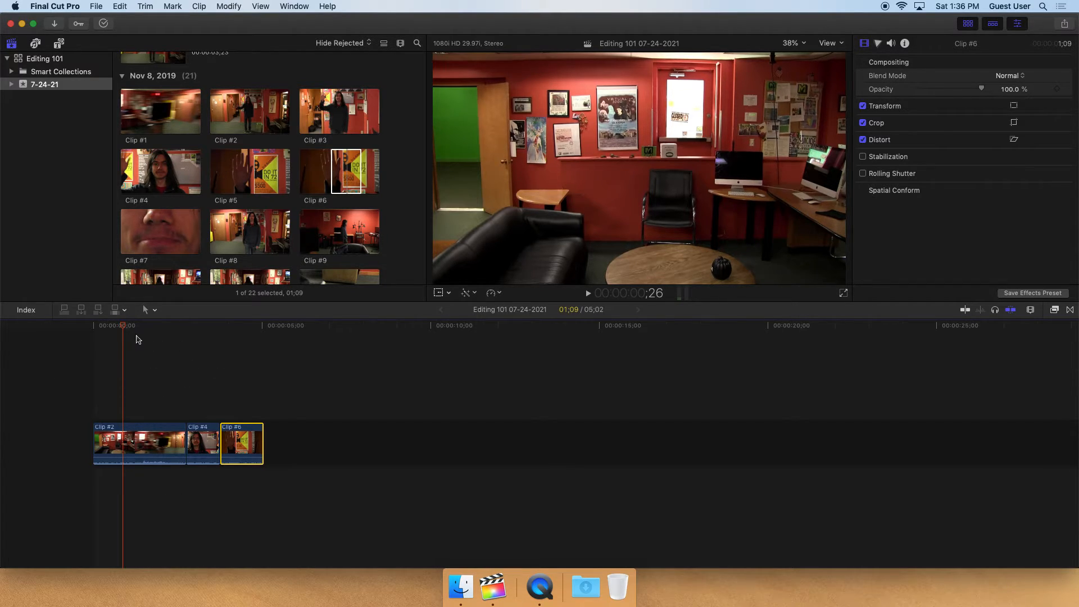
# Play the new edit and trim the start of Clip #6 shorter
pyautogui.press('space')
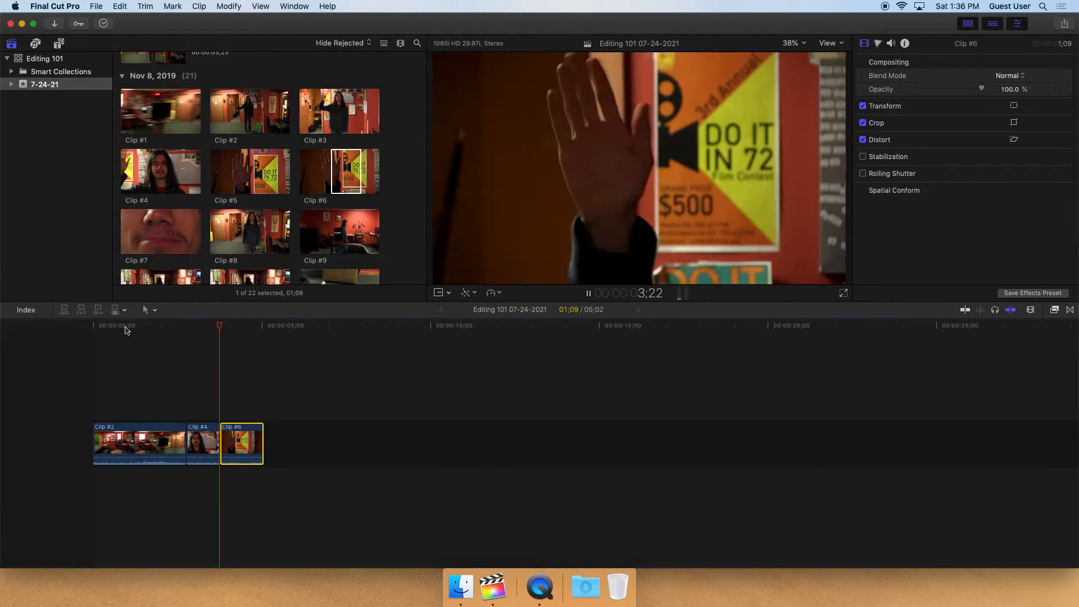
pyautogui.press('space')
pyautogui.moveTo(223, 442); pyautogui.dragTo(253, 437)
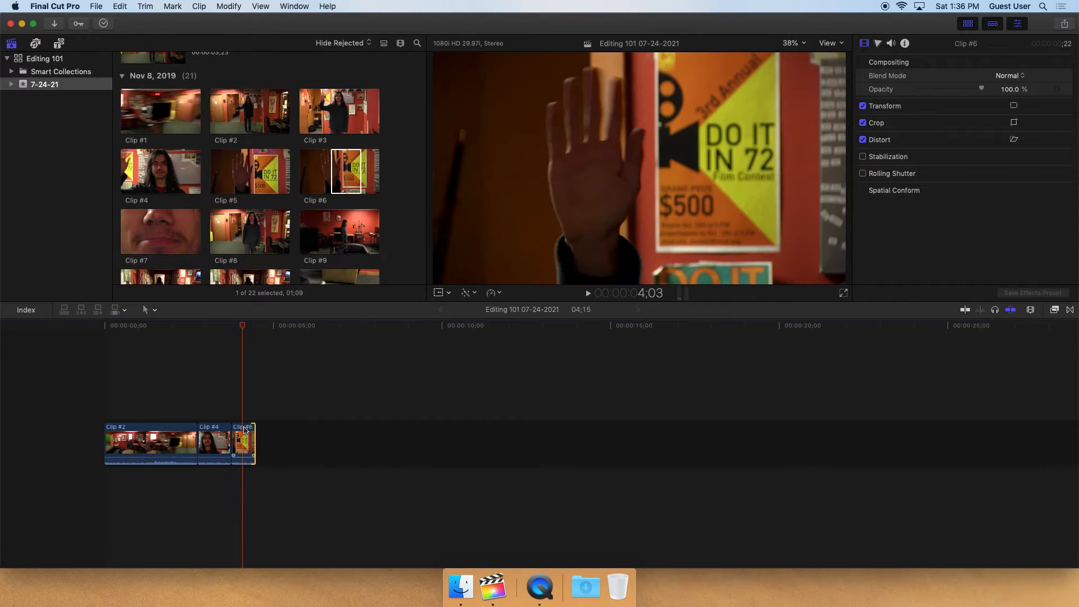
# Fine-tune Clip #6's edit point with Clip #4 and play back the sequence
pyautogui.click(214, 330)
pyautogui.press('space')
pyautogui.click(231, 366)
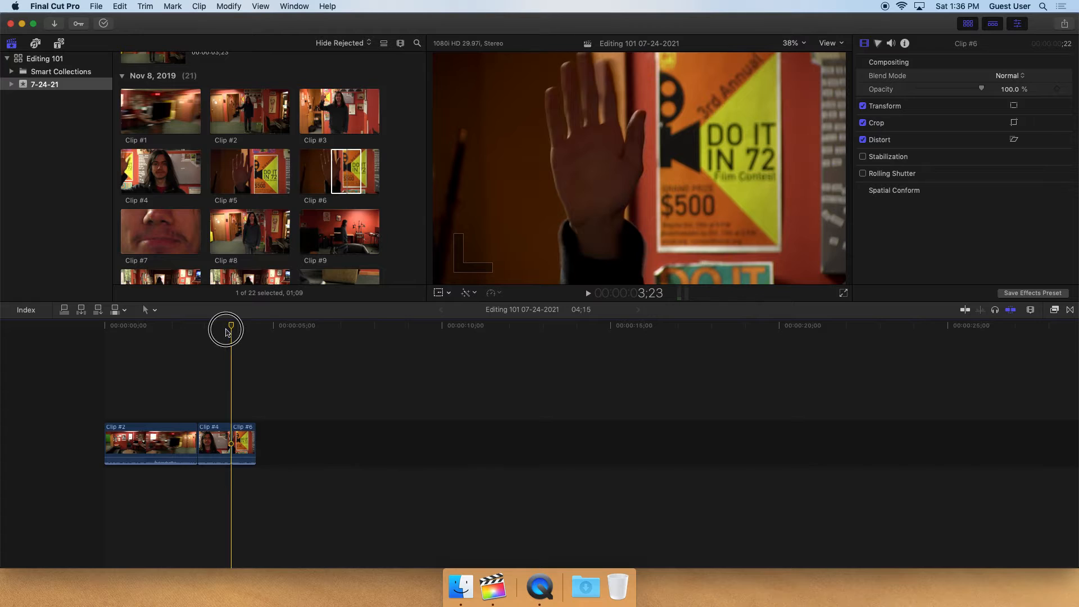
pyautogui.moveTo(226, 332); pyautogui.dragTo(223, 332)
pyautogui.moveTo(225, 438); pyautogui.dragTo(221, 438)
pyautogui.click(151, 356)
pyautogui.press('space')
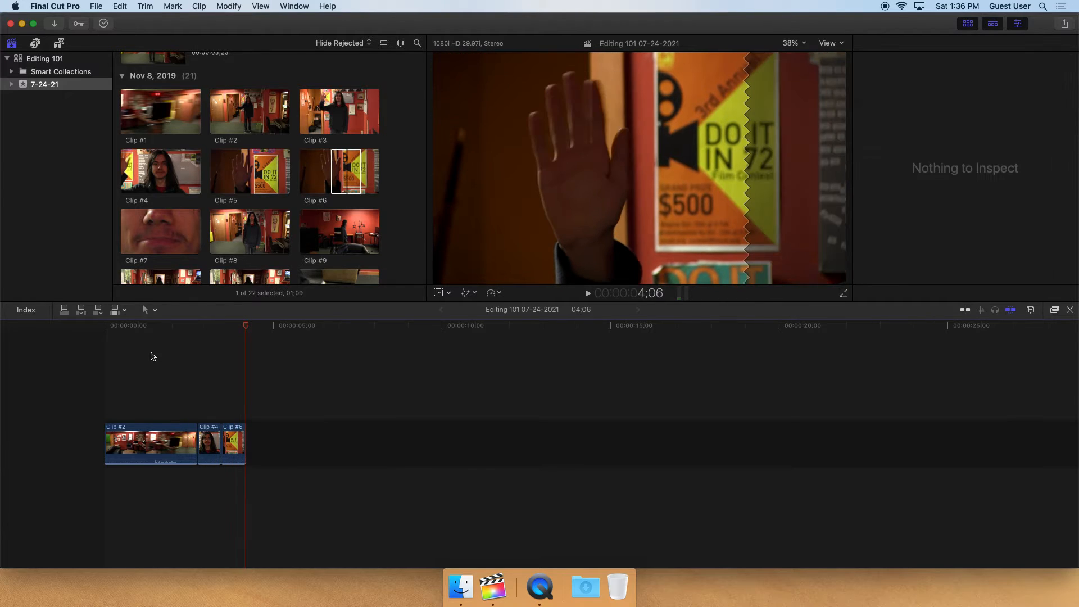
# Preview Clip #7 and append it to the end of the timeline
pyautogui.click(137, 233)
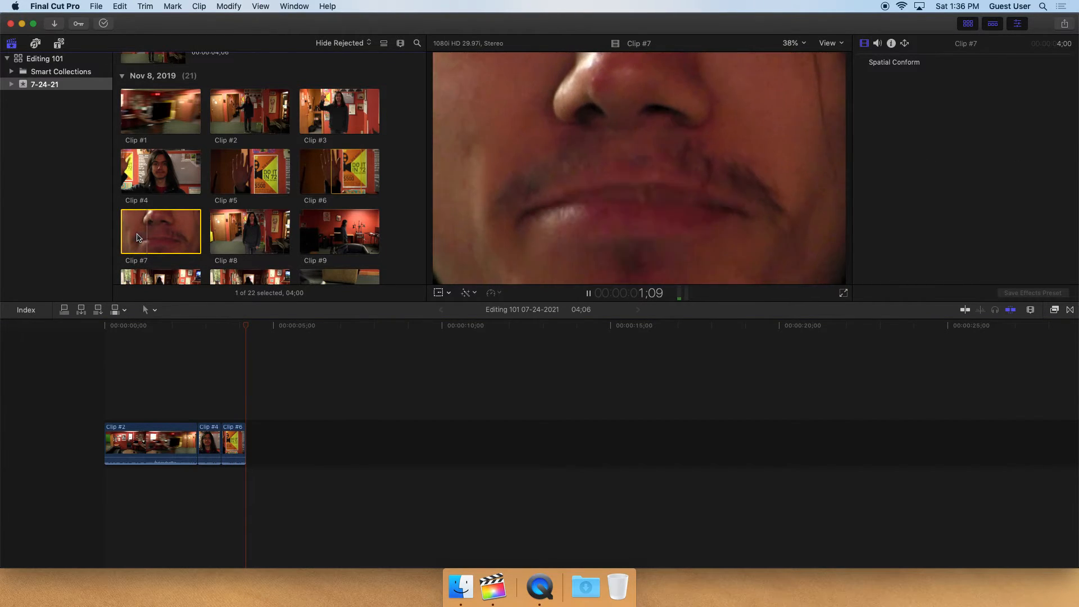
pyautogui.press('space')
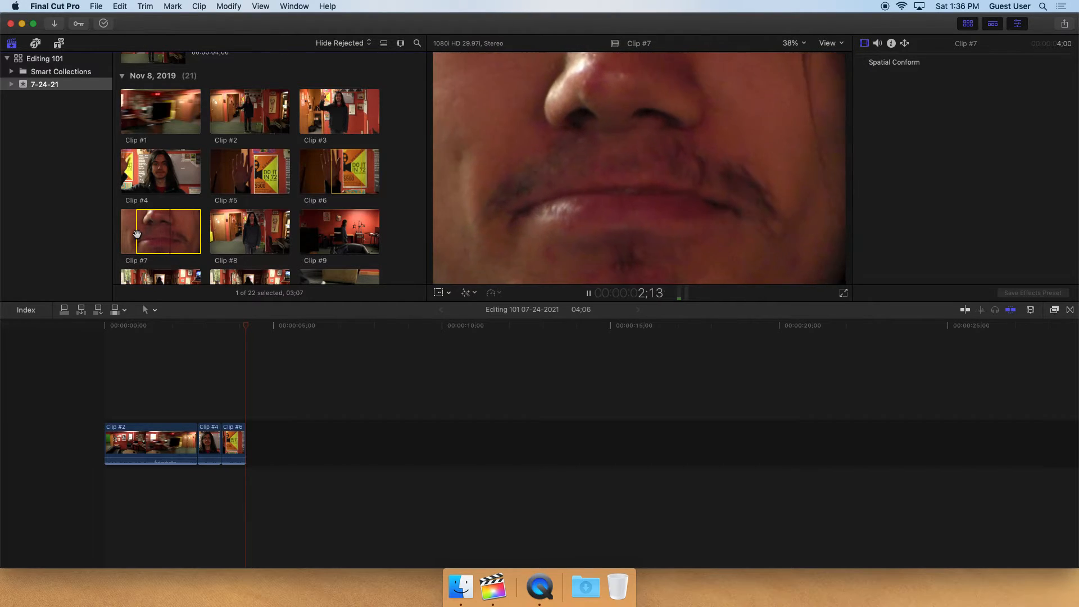
pyautogui.press('e')
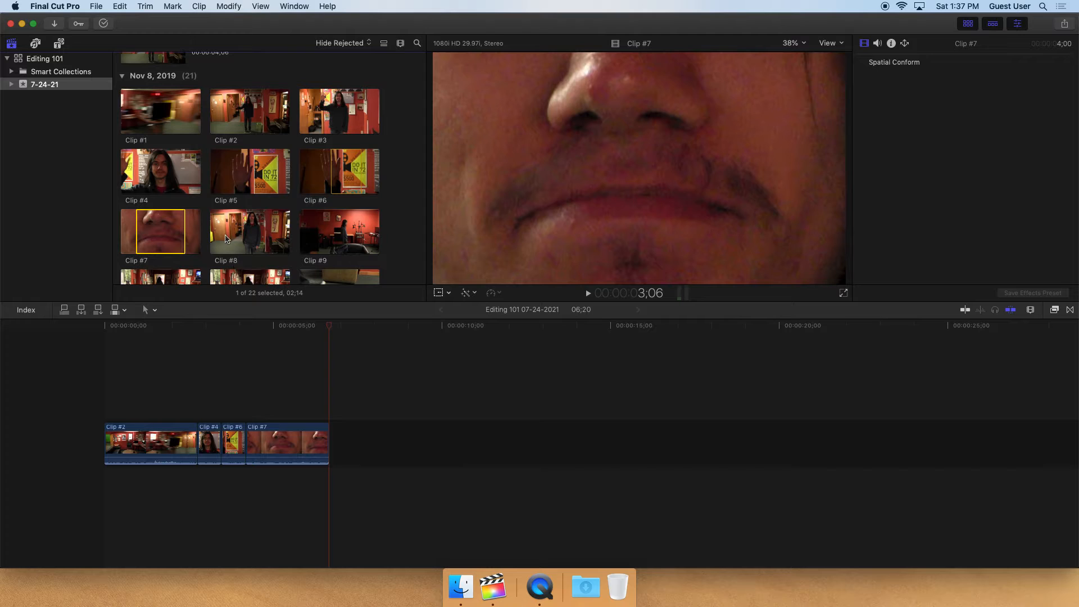
# Browse and preview Clip #13 and Clip #18 in the event browser
pyautogui.scroll(-5, 226, 239)
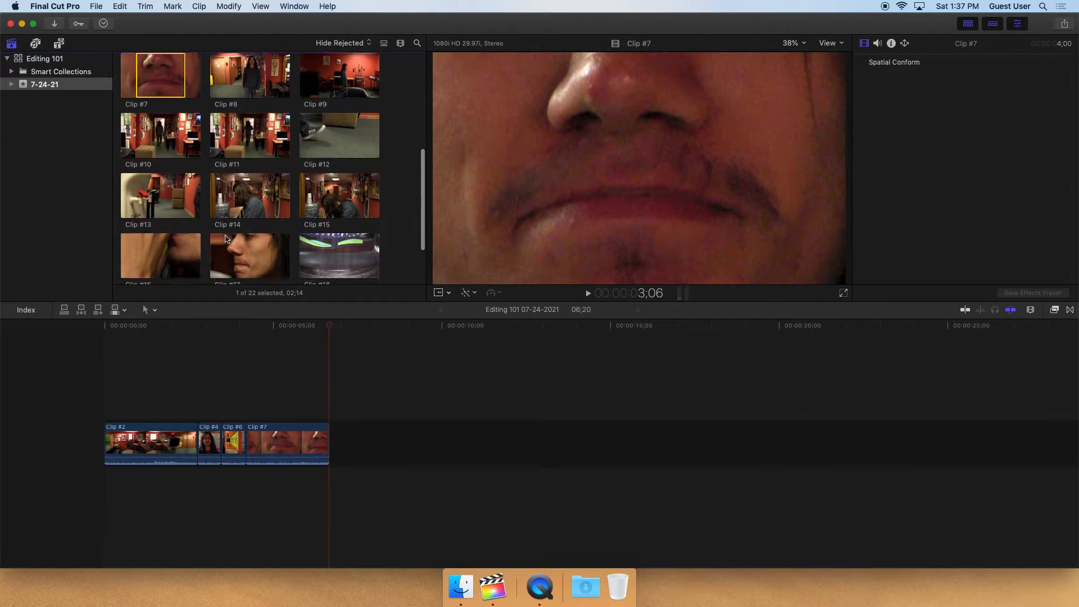
pyautogui.scroll(1, 226, 238)
pyautogui.click(140, 213)
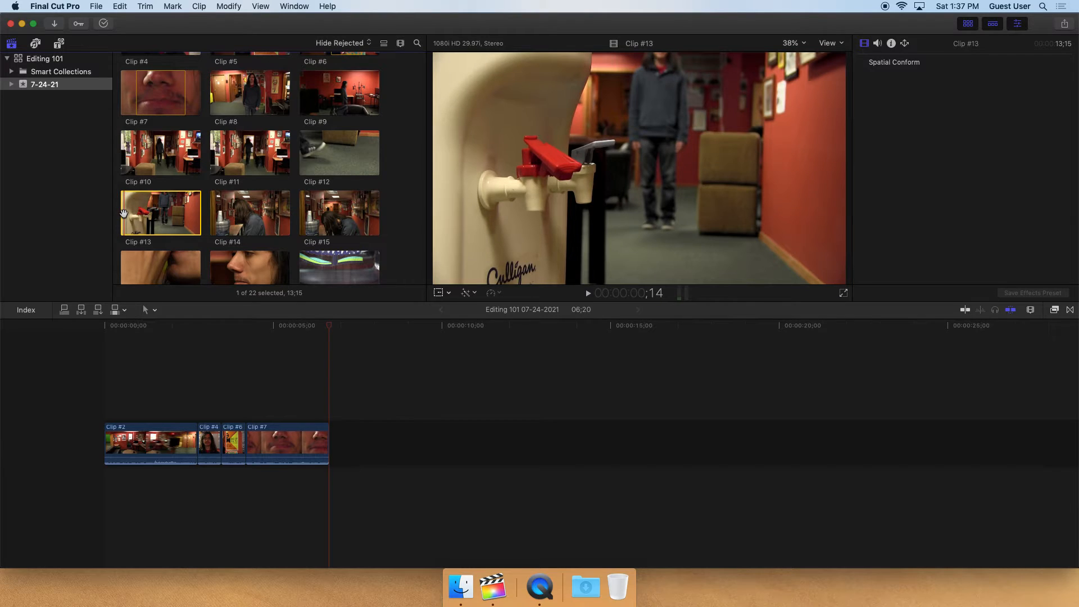
pyautogui.scroll(-3, 180, 210)
pyautogui.click(309, 234)
pyautogui.press('space')
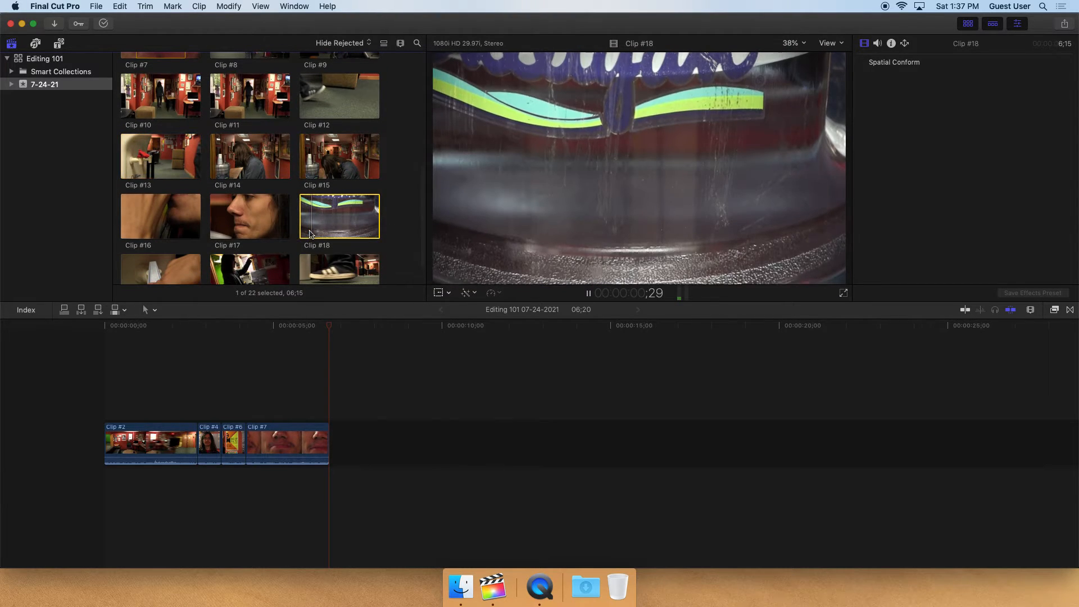
pyautogui.press('space')
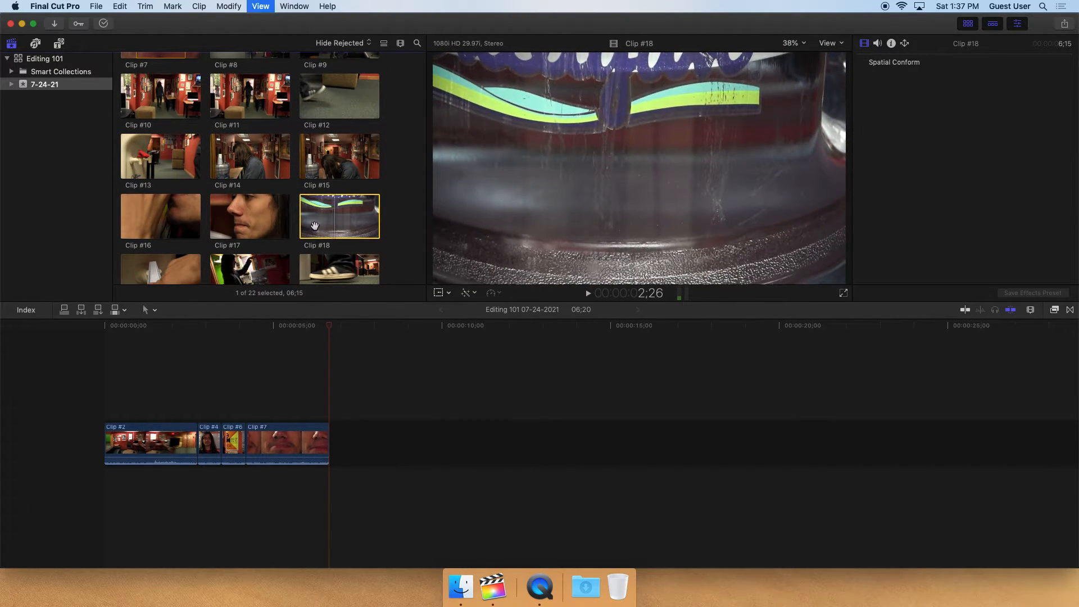
pyautogui.press('space')
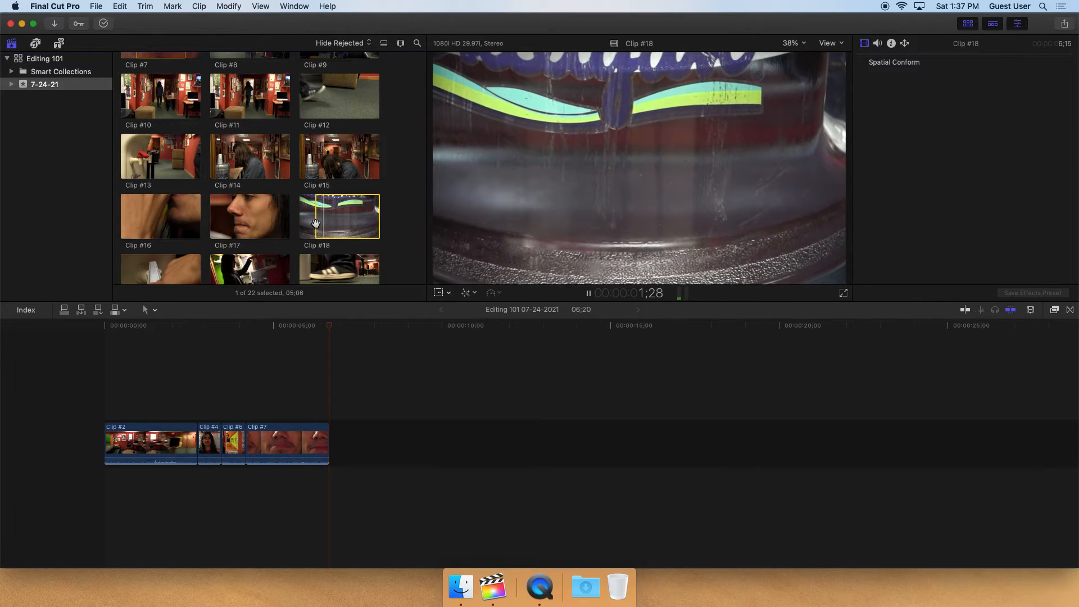
pyautogui.press('F12')
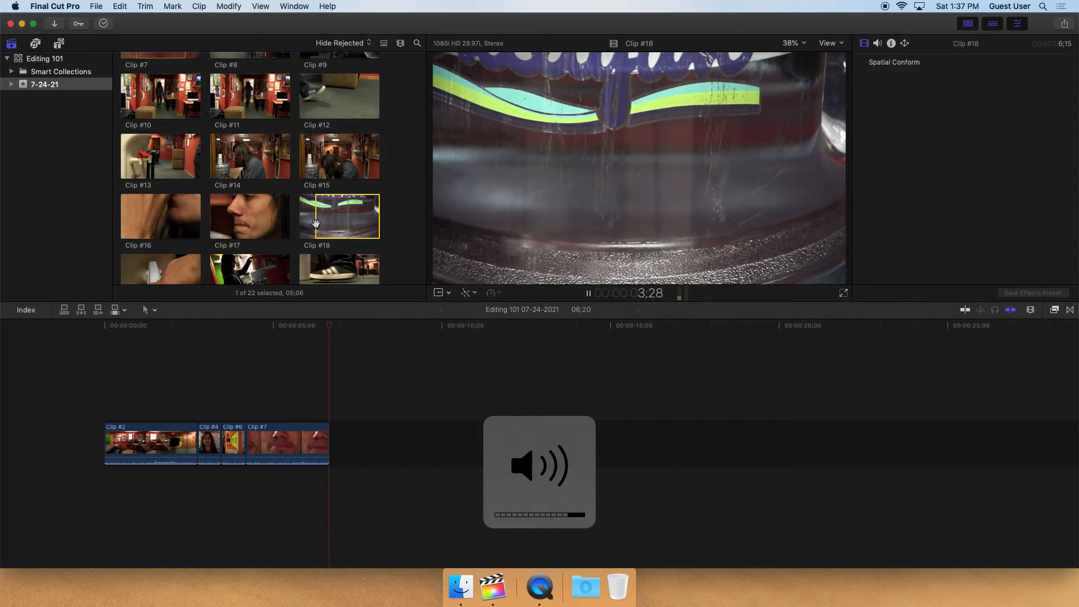
pyautogui.press('space')
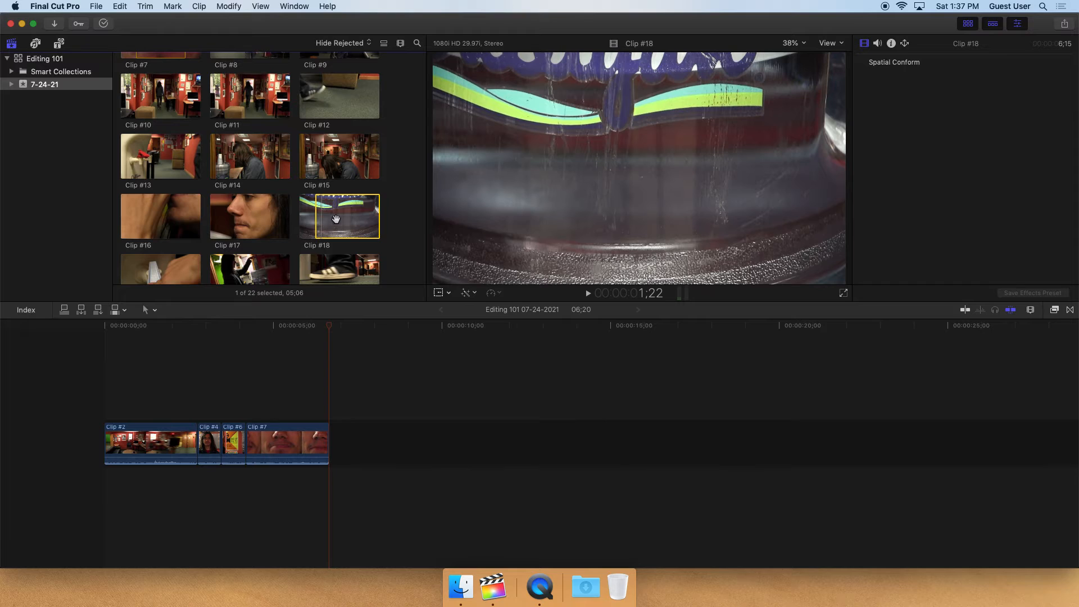
# Insert Clip #18 into the timeline between Clip #6 and Clip #7
pyautogui.moveTo(328, 221); pyautogui.dragTo(334, 430)
pyautogui.moveTo(493, 434); pyautogui.dragTo(439, 435)
# Trim the end of Clip #18 shorter and play back the edit
pyautogui.moveTo(294, 328)
pyautogui.mouseDown()
pyautogui.moveTo(272, 327)
pyautogui.moveTo(301, 328)
pyautogui.mouseUp()
pyautogui.moveTo(376, 444); pyautogui.dragTo(278, 448)
pyautogui.click(266, 328)
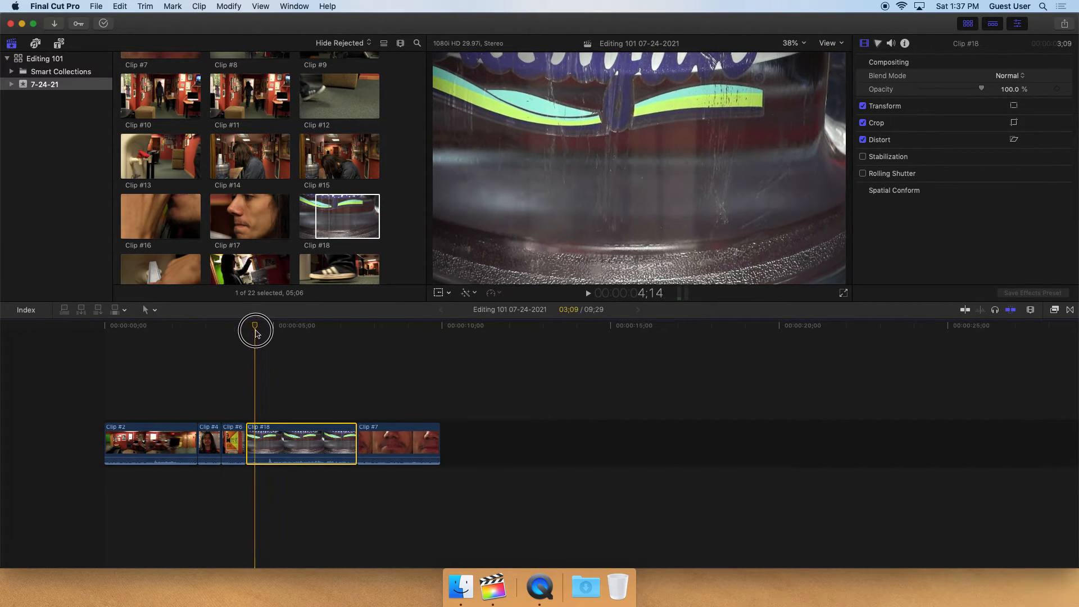
pyautogui.press('space')
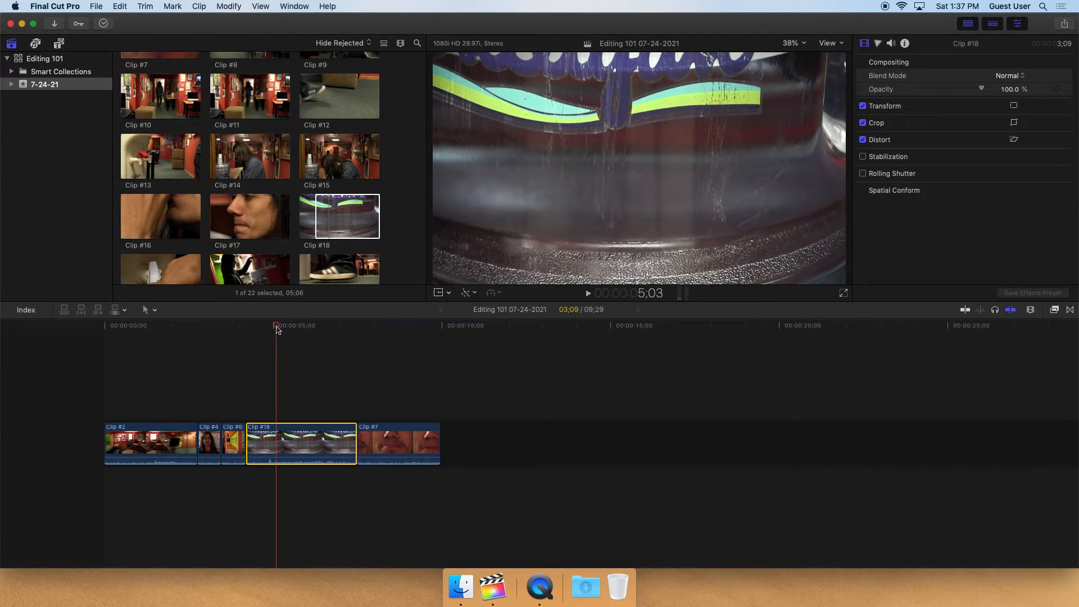
pyautogui.moveTo(351, 436); pyautogui.dragTo(275, 438)
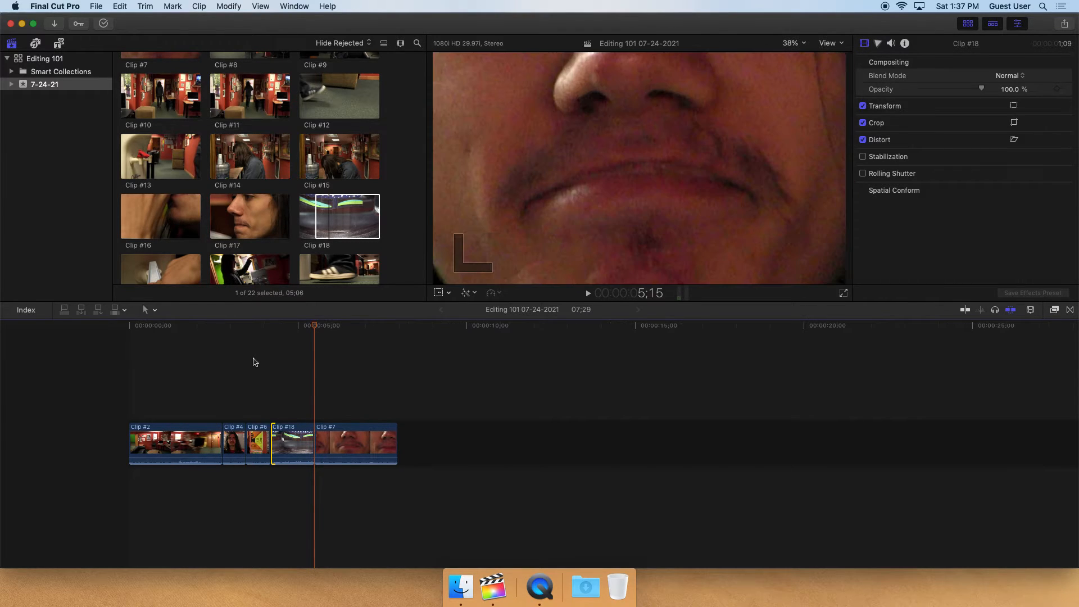
pyautogui.press('Up')
pyautogui.press('space')
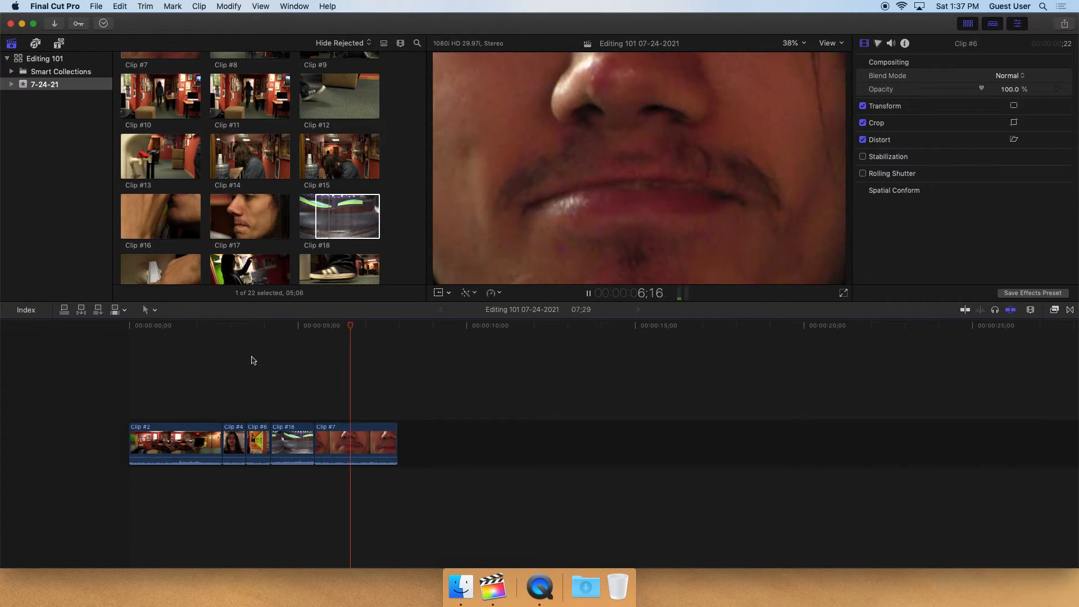
pyautogui.press('space')
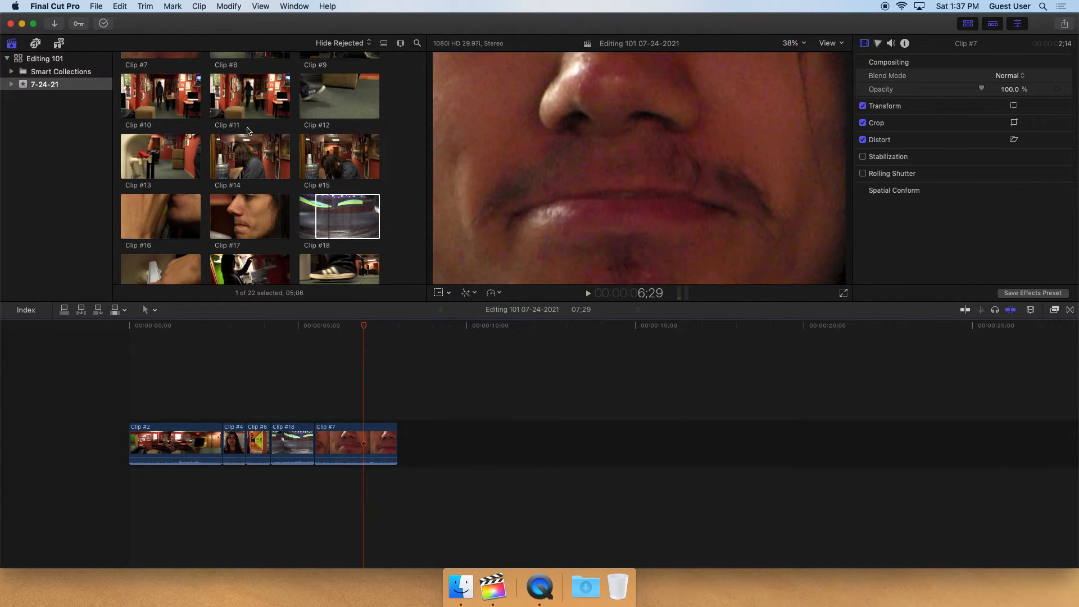
# Preview Clip #8 and append it to the end of the timeline
pyautogui.scroll(5, 247, 130)
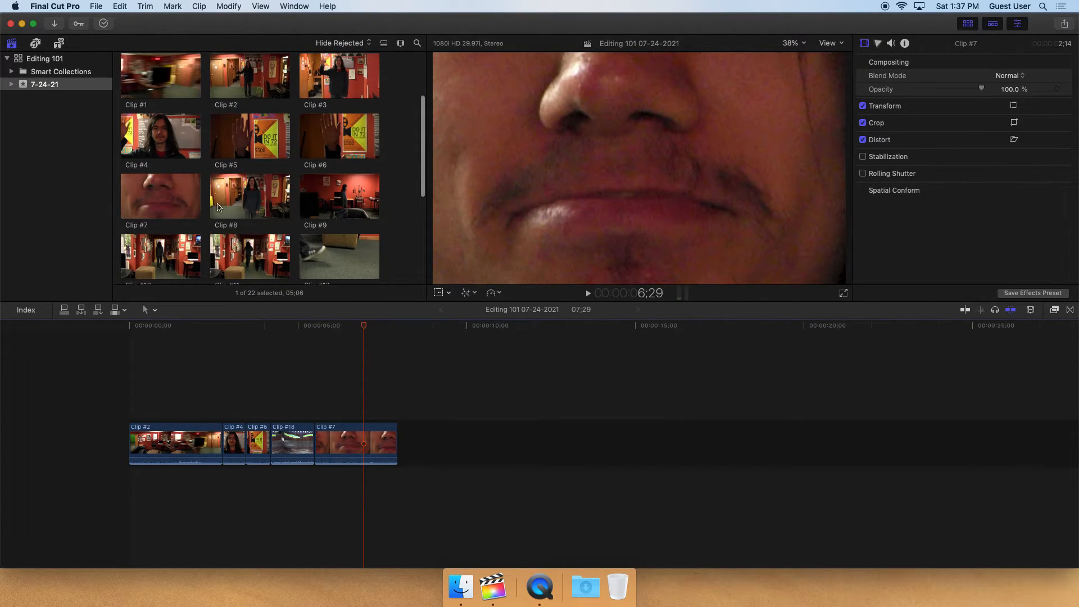
pyautogui.click(220, 207)
pyautogui.press('space')
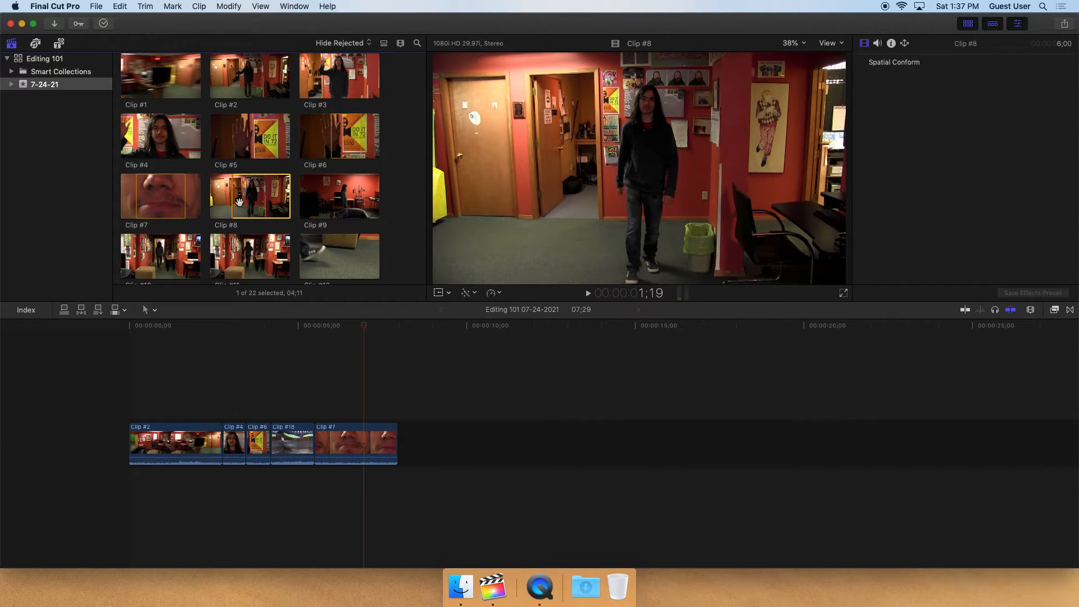
pyautogui.click(267, 199)
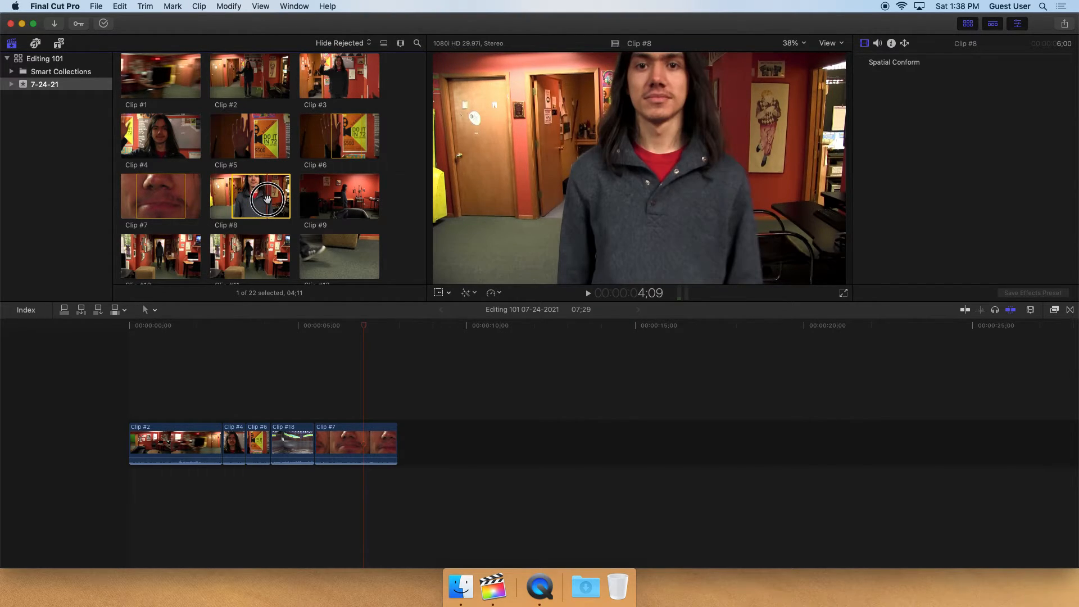
pyautogui.moveTo(253, 198)
pyautogui.mouseDown()
pyautogui.moveTo(390, 338)
pyautogui.moveTo(255, 201)
pyautogui.mouseUp()
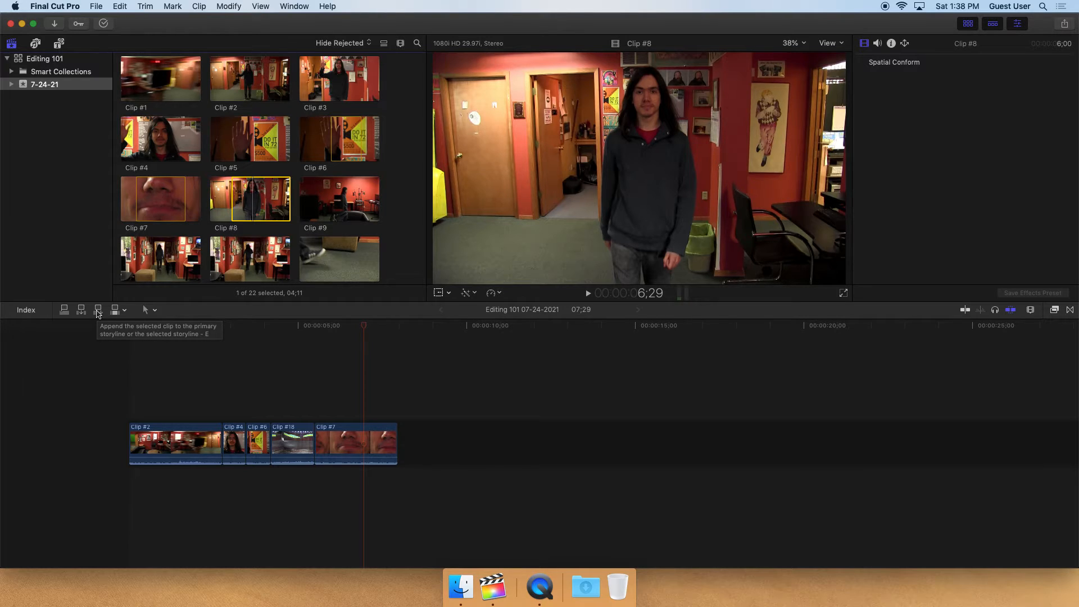
pyautogui.click(98, 310)
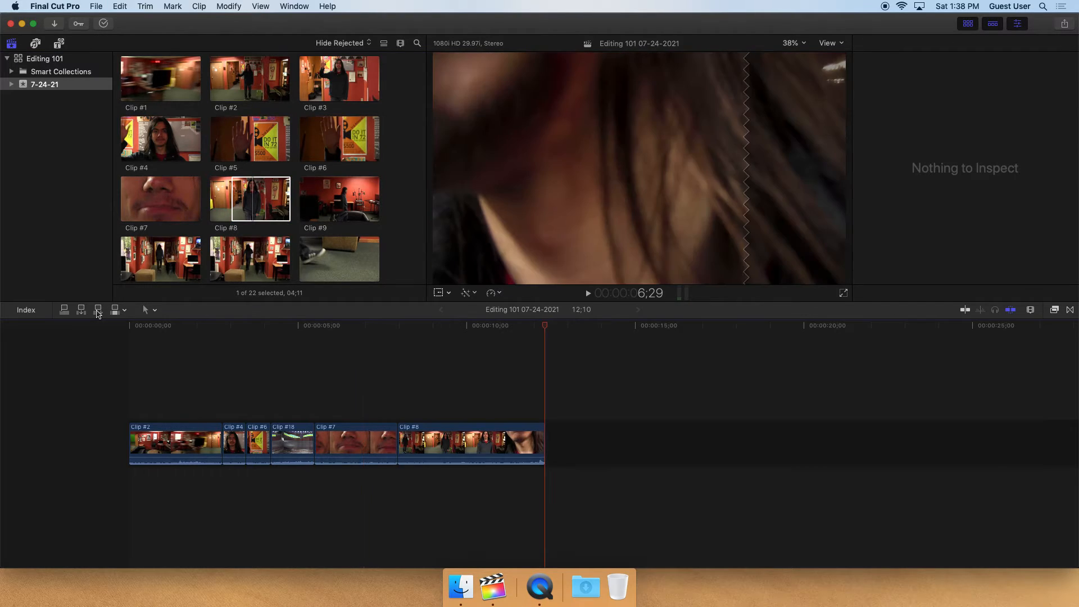
# Play the edit and trim the end of Clip #7 shorter
pyautogui.click(303, 331)
pyautogui.press('space')
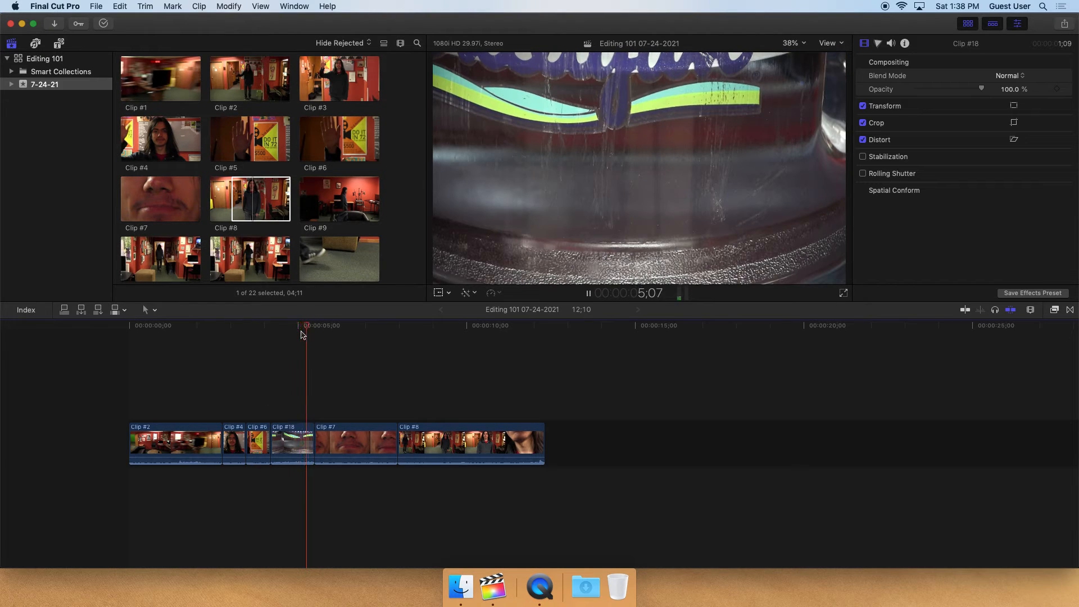
pyautogui.press('space')
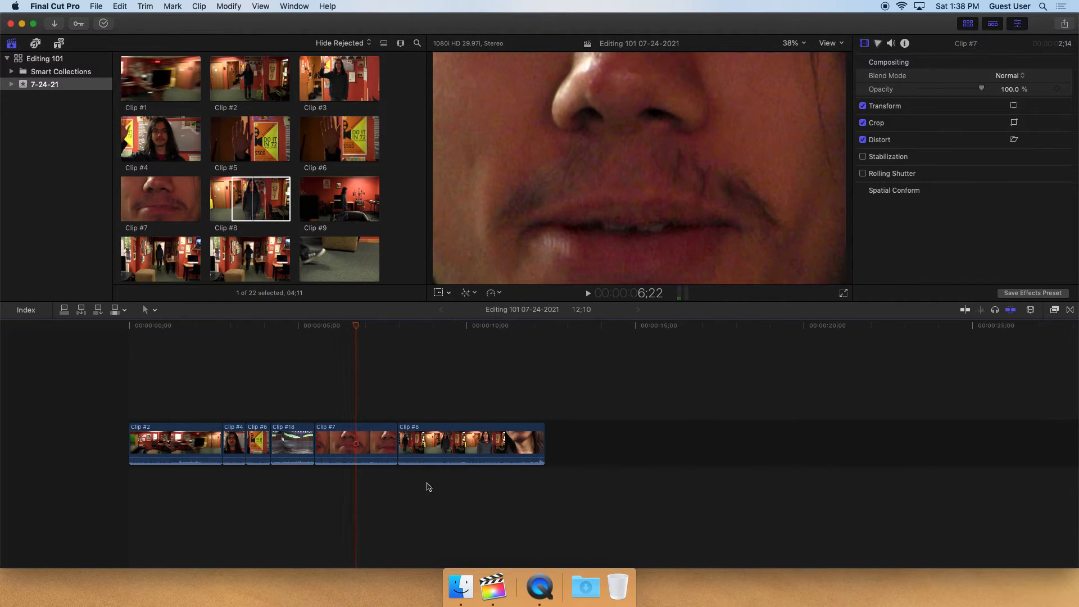
pyautogui.hotkey('shift', 'Left')
pyautogui.moveTo(396, 446); pyautogui.dragTo(344, 445)
pyautogui.click(298, 374)
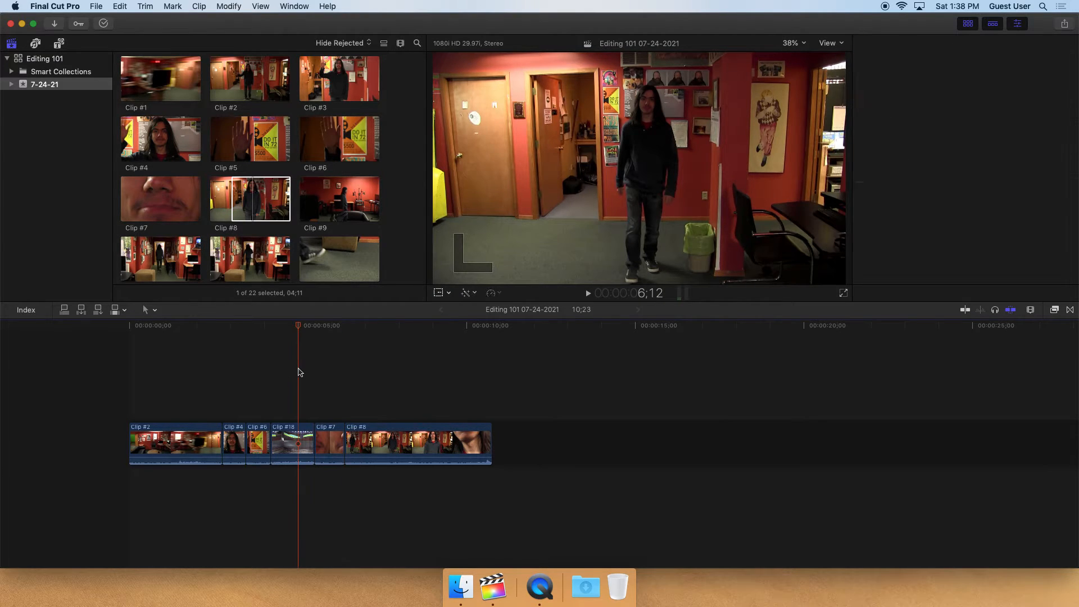
# Play Clip #8 in the timeline and trim its end shorter
pyautogui.press('space')
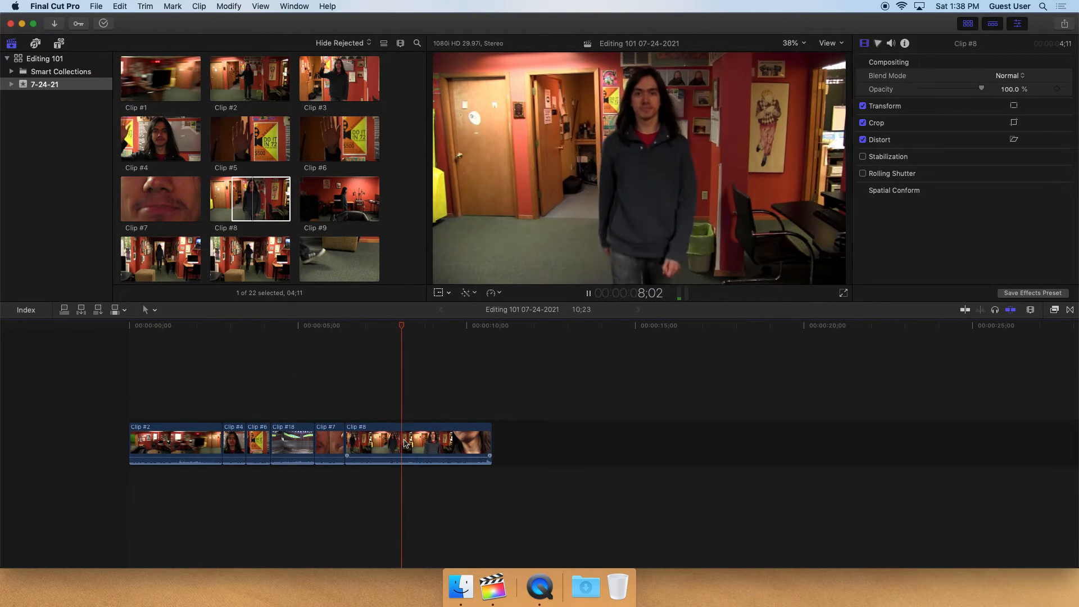
pyautogui.press('k')
pyautogui.moveTo(487, 444); pyautogui.dragTo(383, 444)
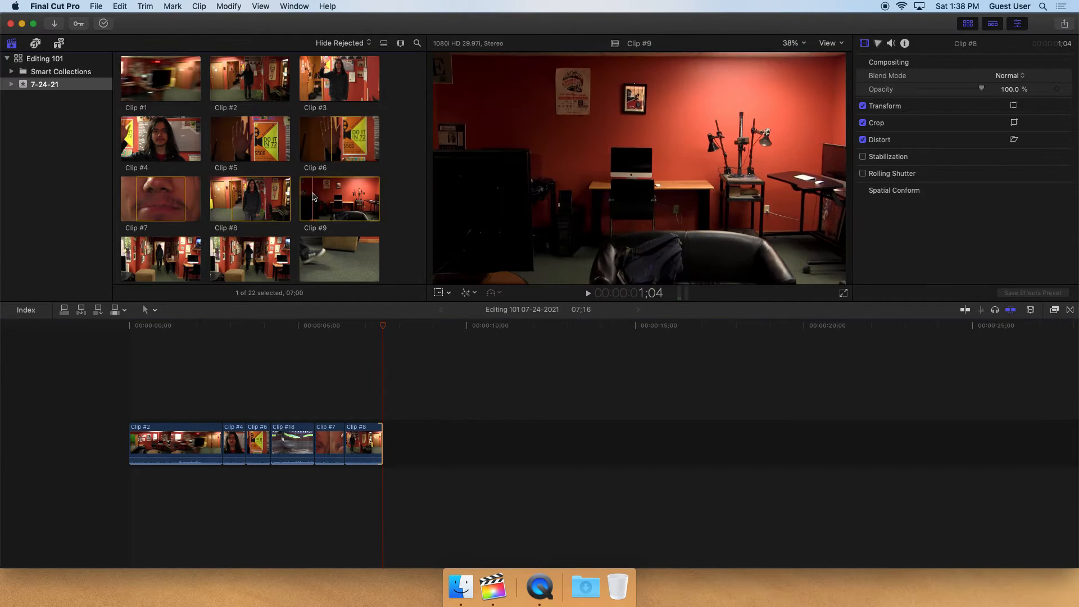
# Preview Clip #9 in the event browser
pyautogui.click(314, 196)
pyautogui.press('space')
pyautogui.press('j')
pyautogui.press('space')
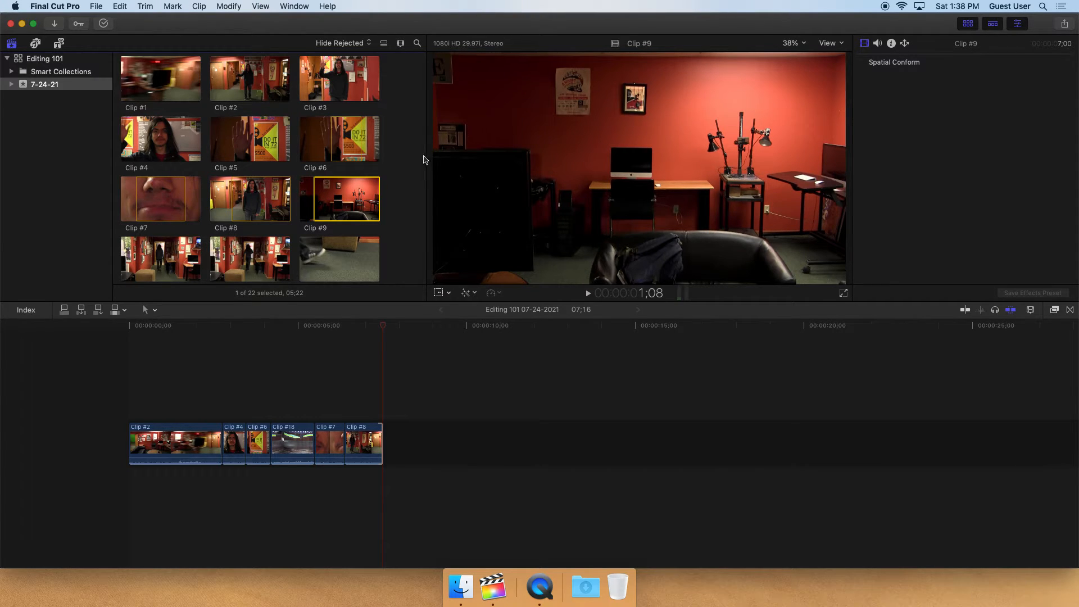
pyautogui.press('space')
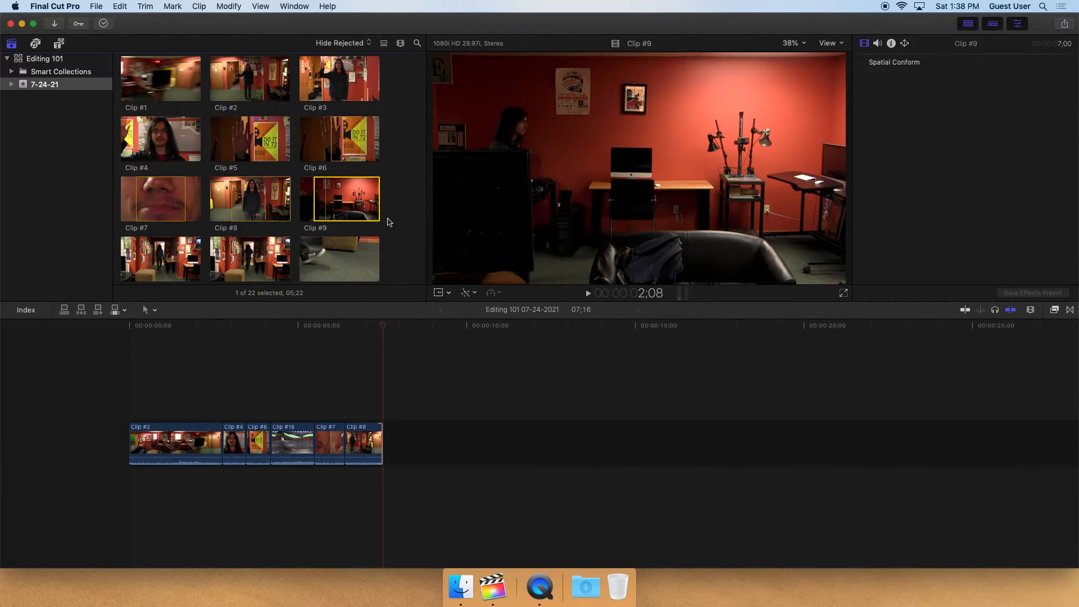
# Set an out point on Clip #9, append it to the end of the timeline, and play back the edit
pyautogui.press('space')
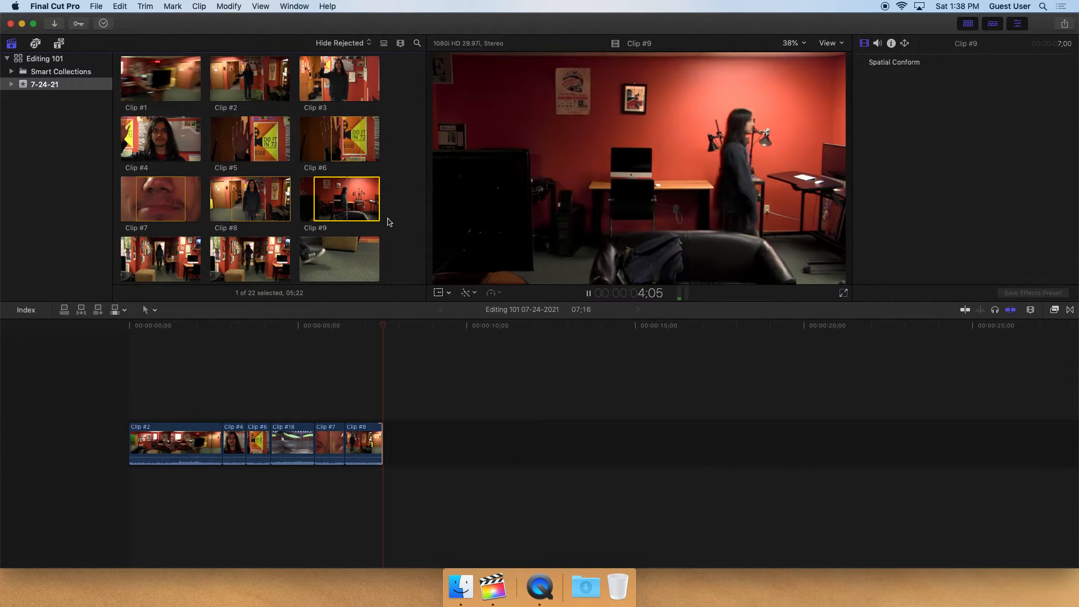
pyautogui.press('space')
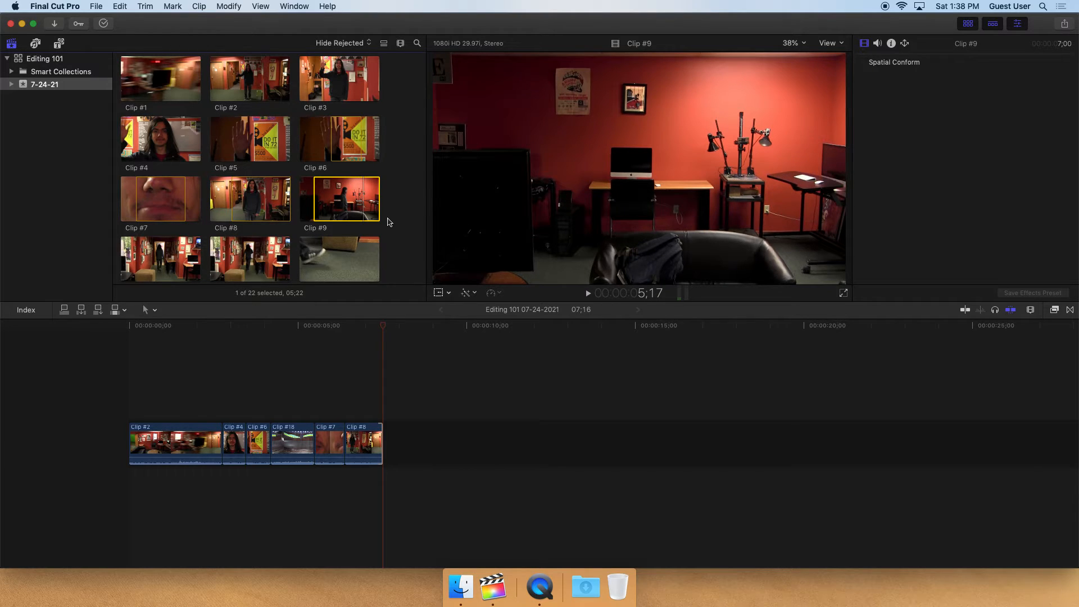
pyautogui.press('o')
pyautogui.press('e')
pyautogui.moveTo(395, 325); pyautogui.dragTo(134, 336)
pyautogui.press('space')
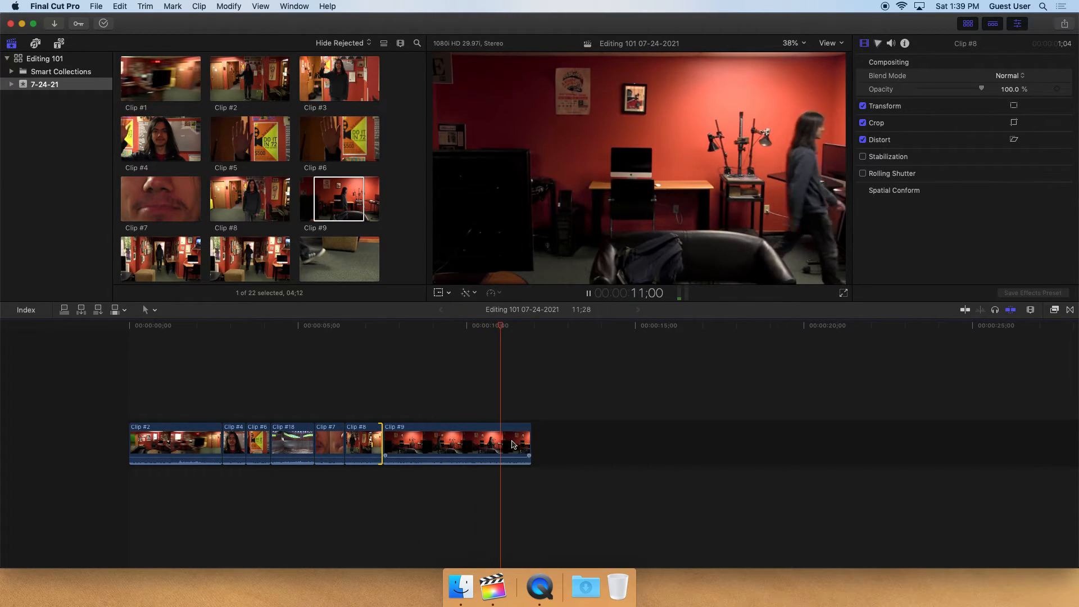
# Preview Clip #10 in the event browser
pyautogui.scroll(-3, 163, 214)
pyautogui.click(162, 214)
pyautogui.press('space')
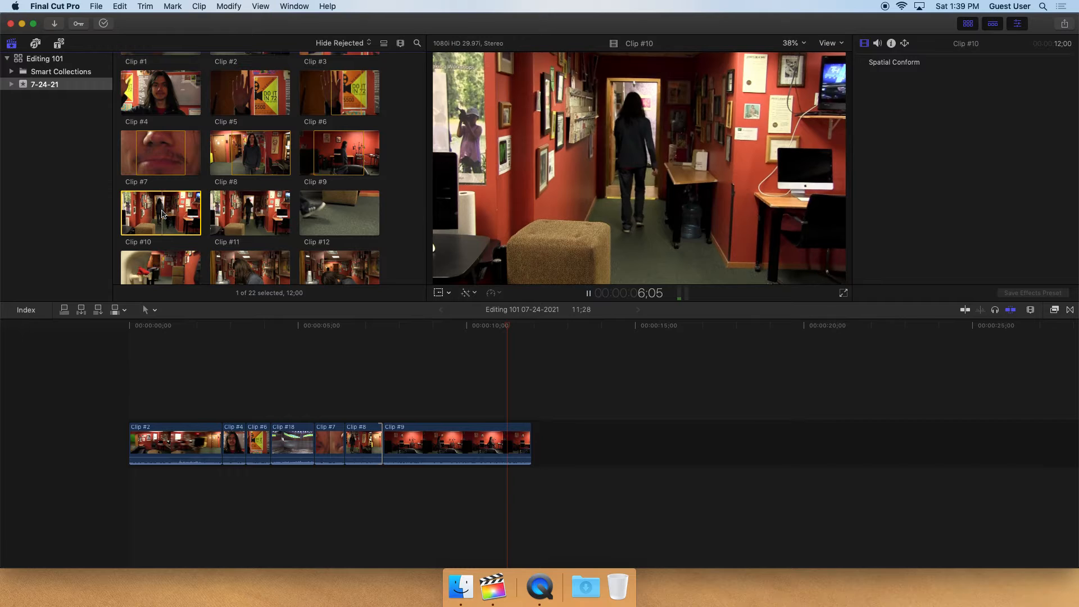
pyautogui.scroll(1, 141, 218)
pyautogui.click(142, 218)
pyautogui.press('space')
pyautogui.press('space')
pyautogui.click(133, 216)
pyautogui.press('space')
pyautogui.press('space')
# Preview Clip #11, set an out point on it, and append it to the end of the timeline
pyautogui.click(214, 219)
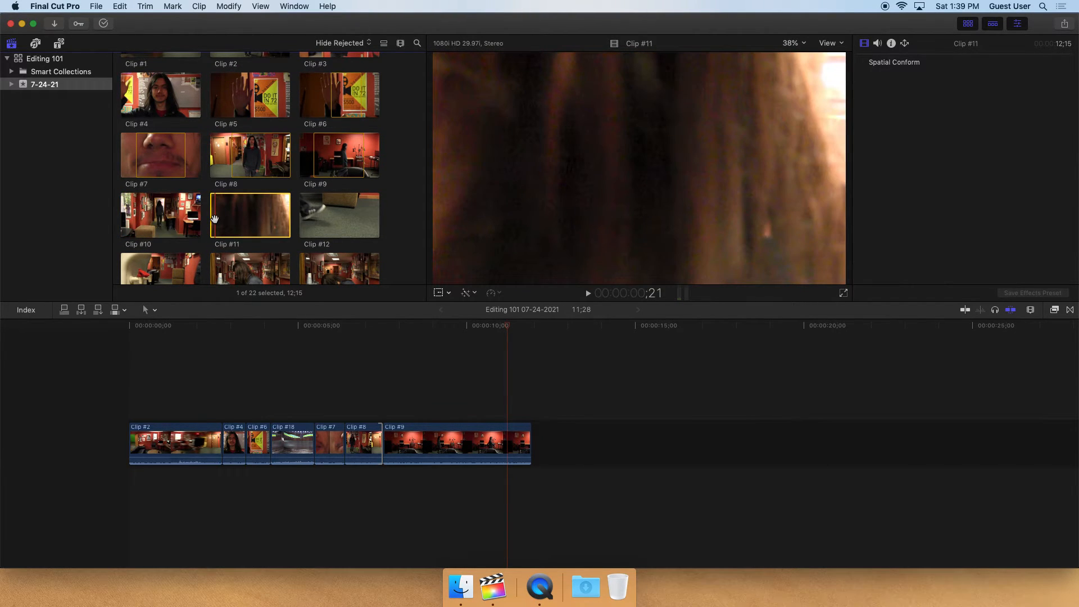
pyautogui.press('space')
pyautogui.press('space')
pyautogui.press('space')
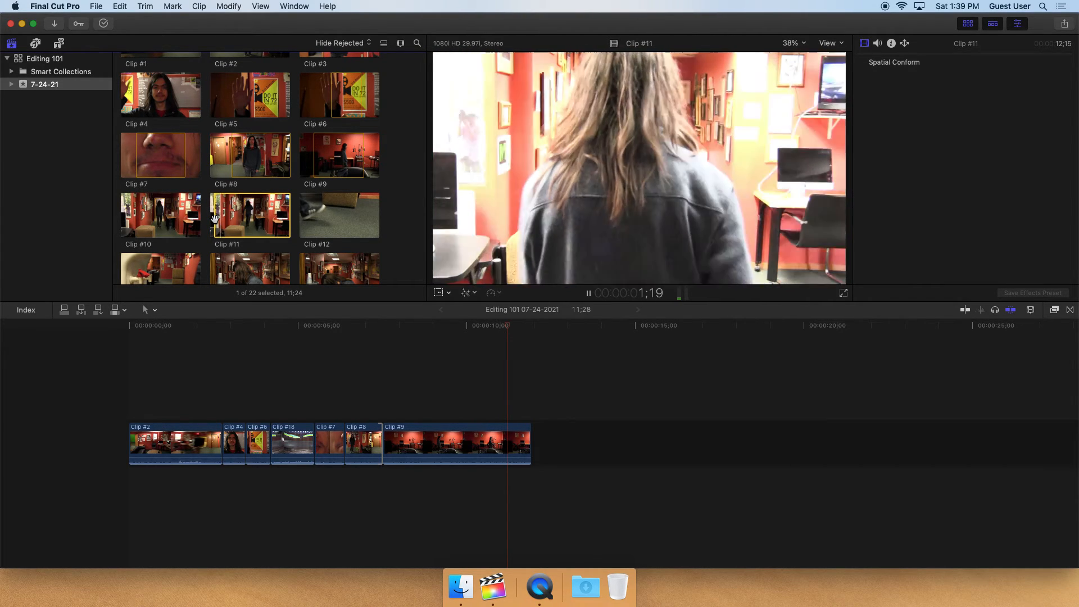
pyautogui.press('space')
pyautogui.press('o')
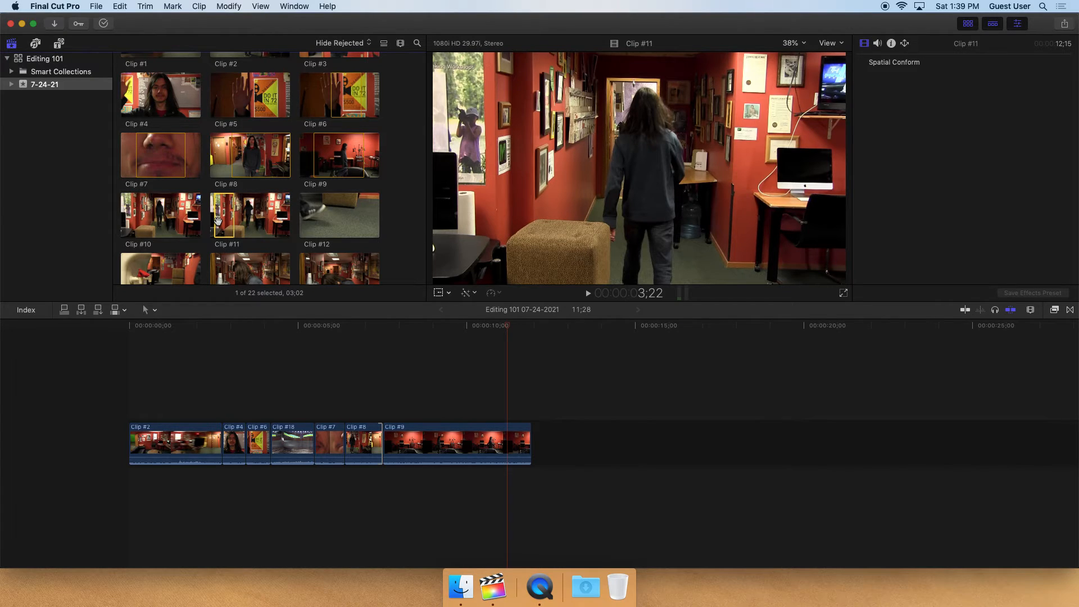
pyautogui.press('e')
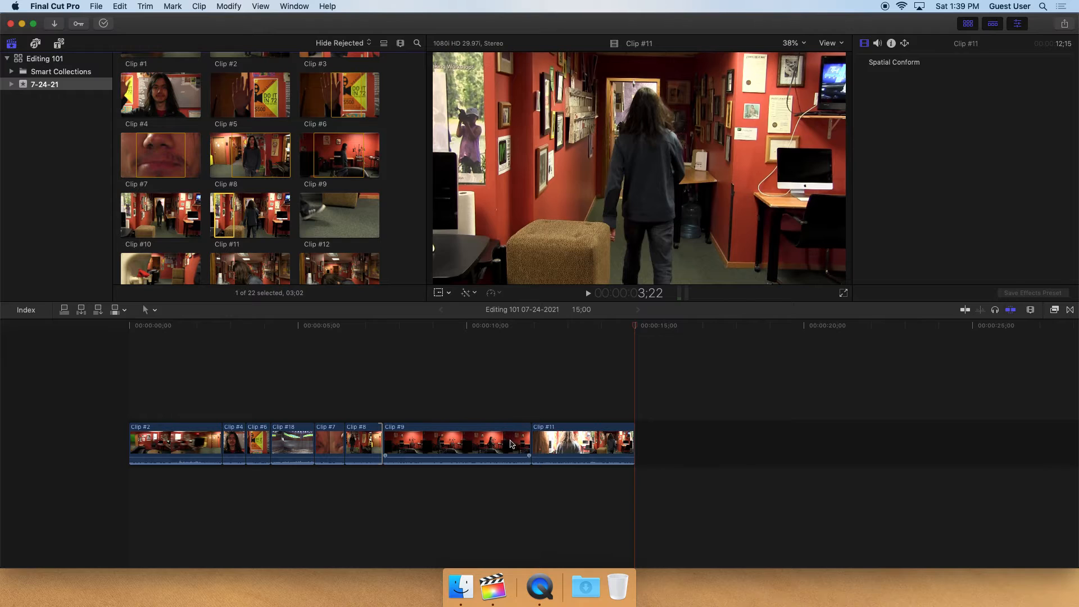
# Trim the end of Clip #9 shorter in the timeline and play back the cut into Clip #11
pyautogui.moveTo(458, 329); pyautogui.dragTo(475, 330)
pyautogui.moveTo(531, 444); pyautogui.dragTo(474, 444)
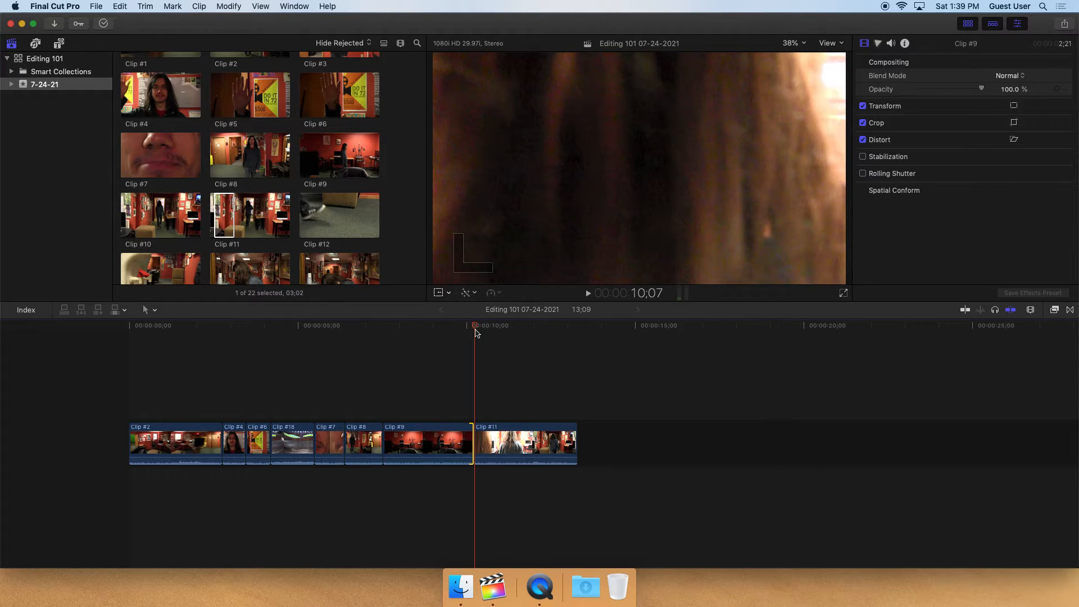
pyautogui.click(460, 330)
pyautogui.press('space')
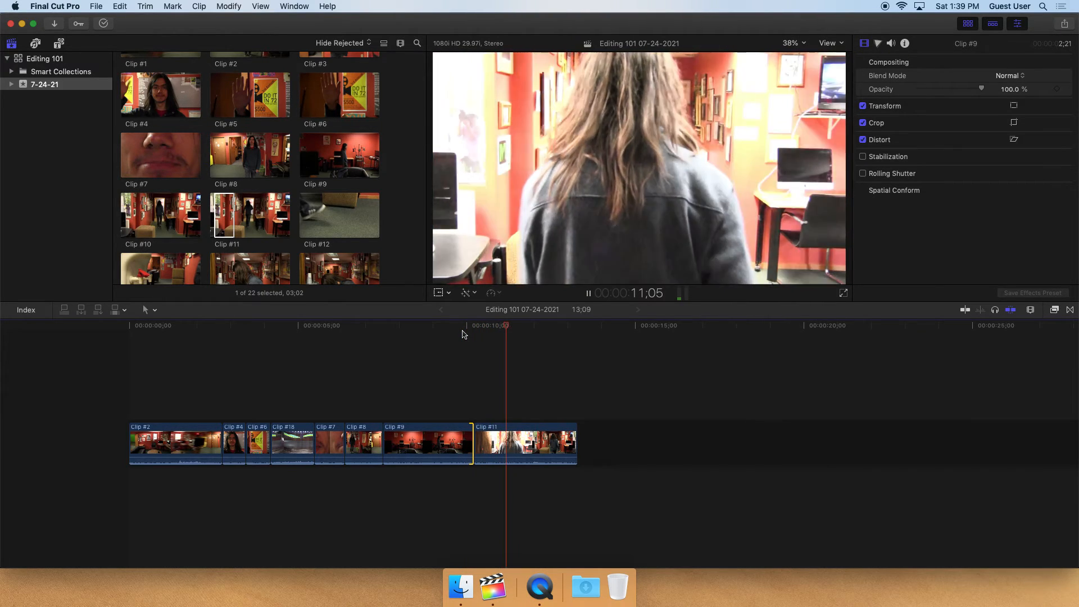
pyautogui.click(460, 331)
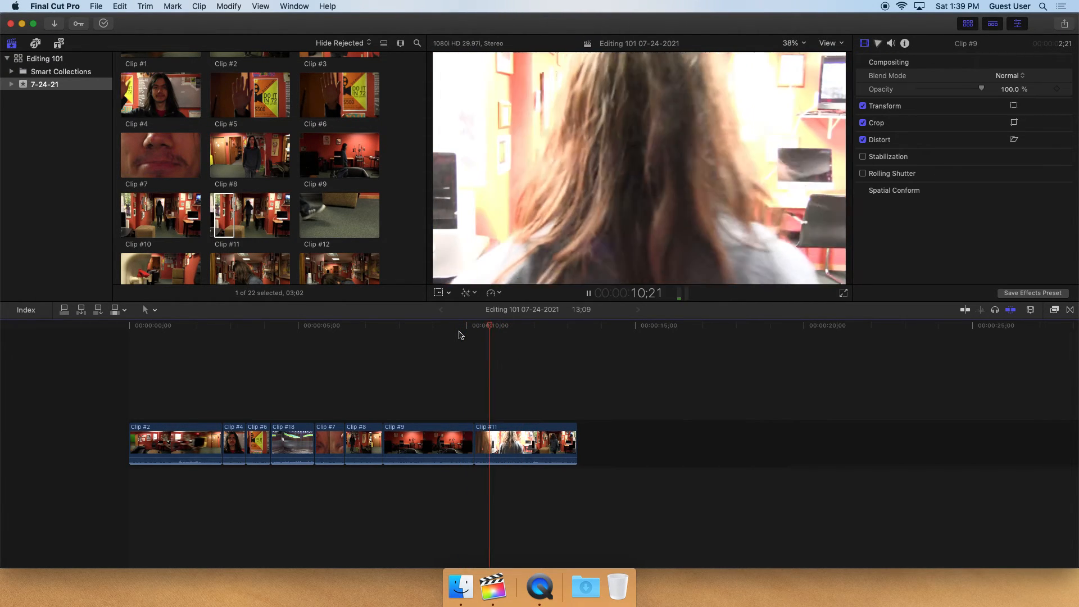
pyautogui.press('space')
pyautogui.click(459, 332)
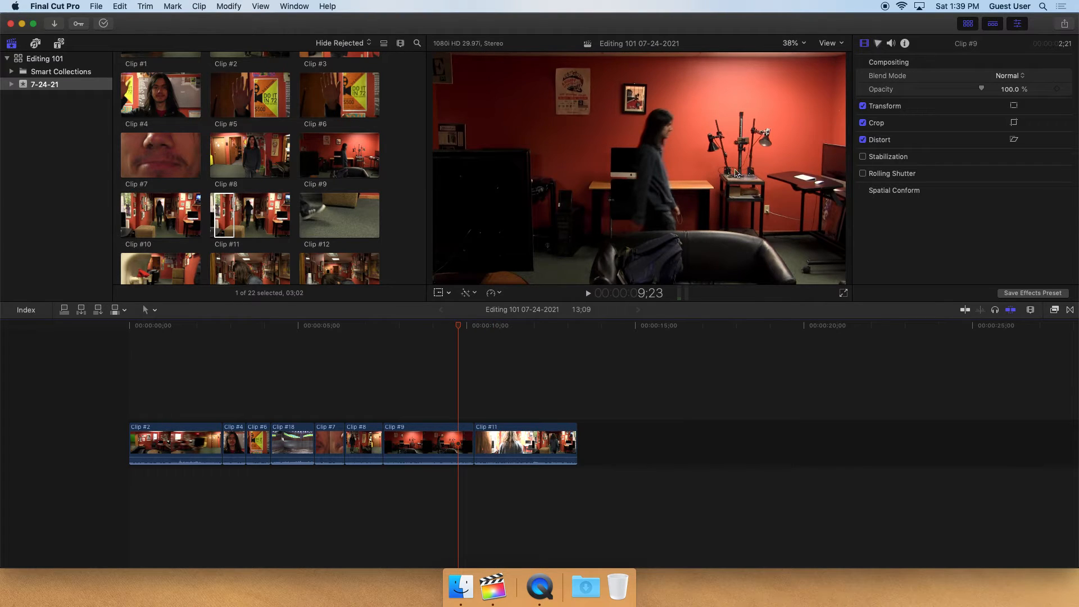
pyautogui.press('space')
pyautogui.press('space')
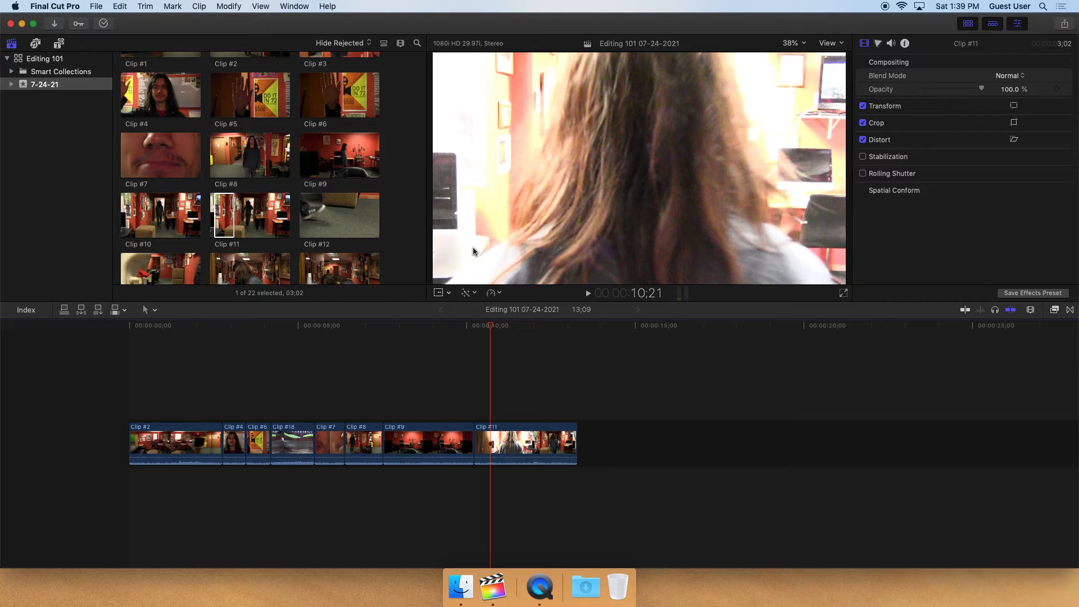
pyautogui.press('space')
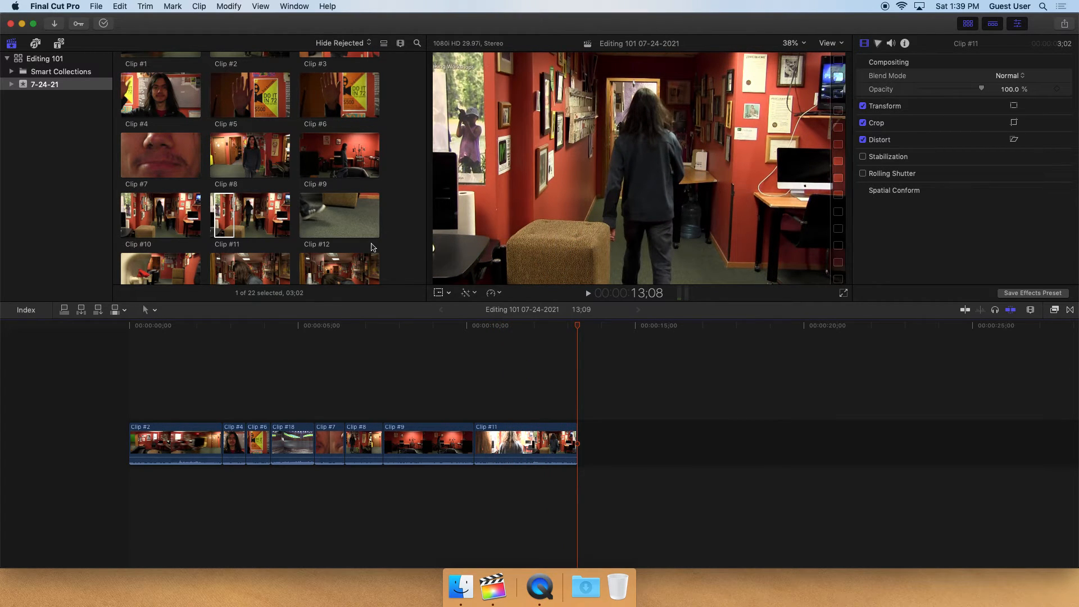
pyautogui.moveTo(474, 329); pyautogui.dragTo(530, 323)
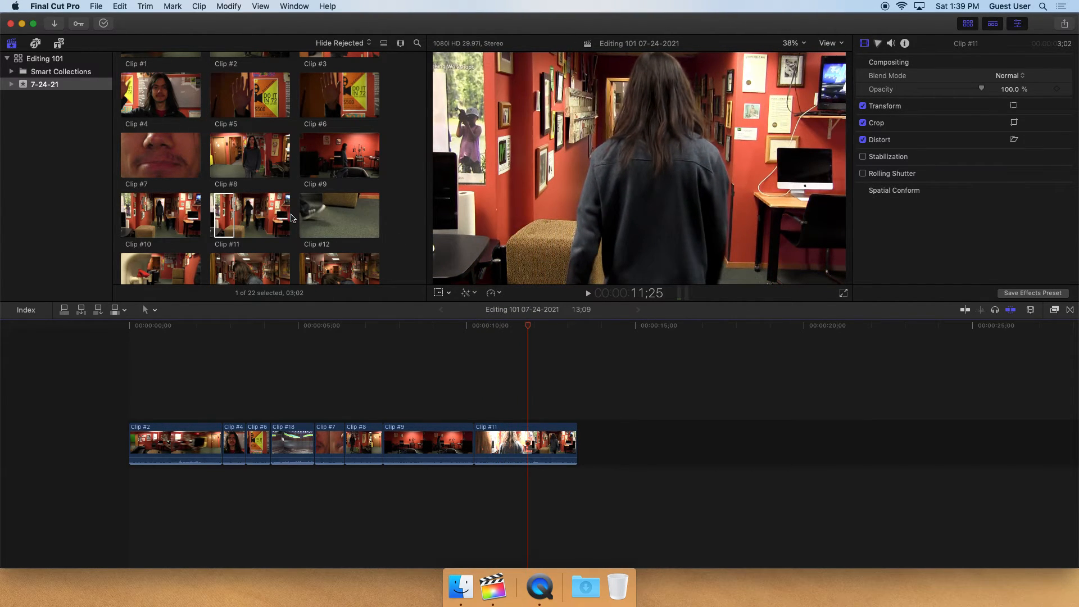
# Mark an in point on Clip #13, connect it above the end of Clip #11, and play the overlap
pyautogui.scroll(-3, 292, 219)
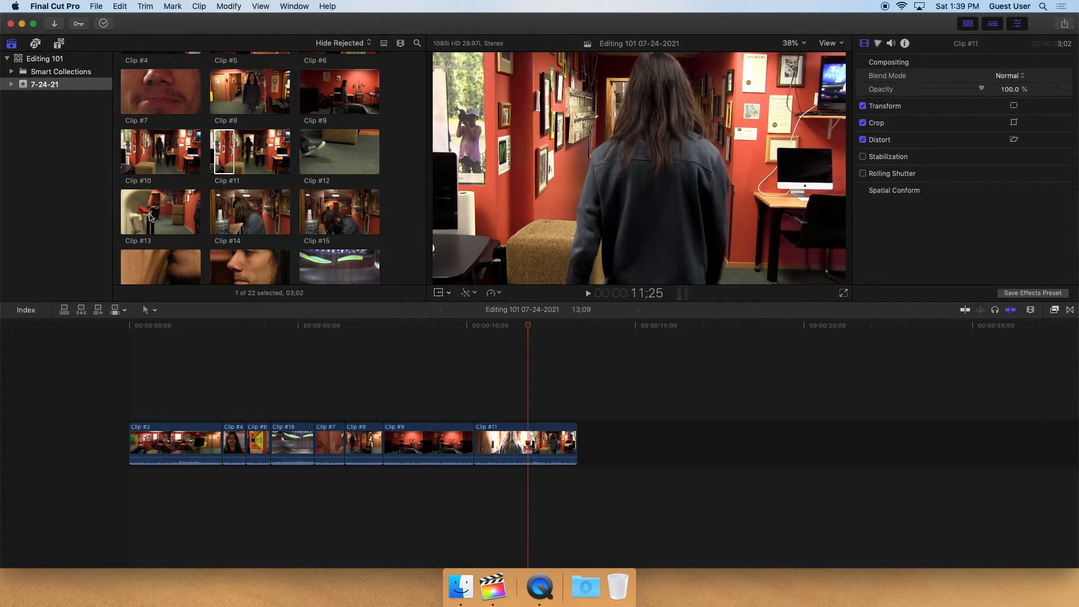
pyautogui.click(150, 218)
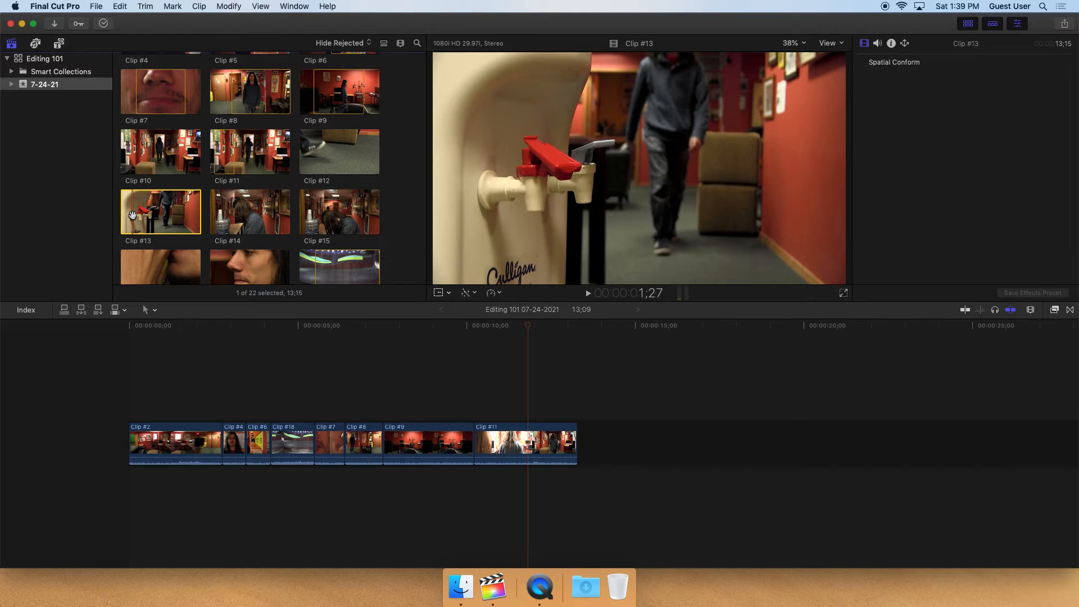
pyautogui.press('i')
pyautogui.scroll(1, 132, 215)
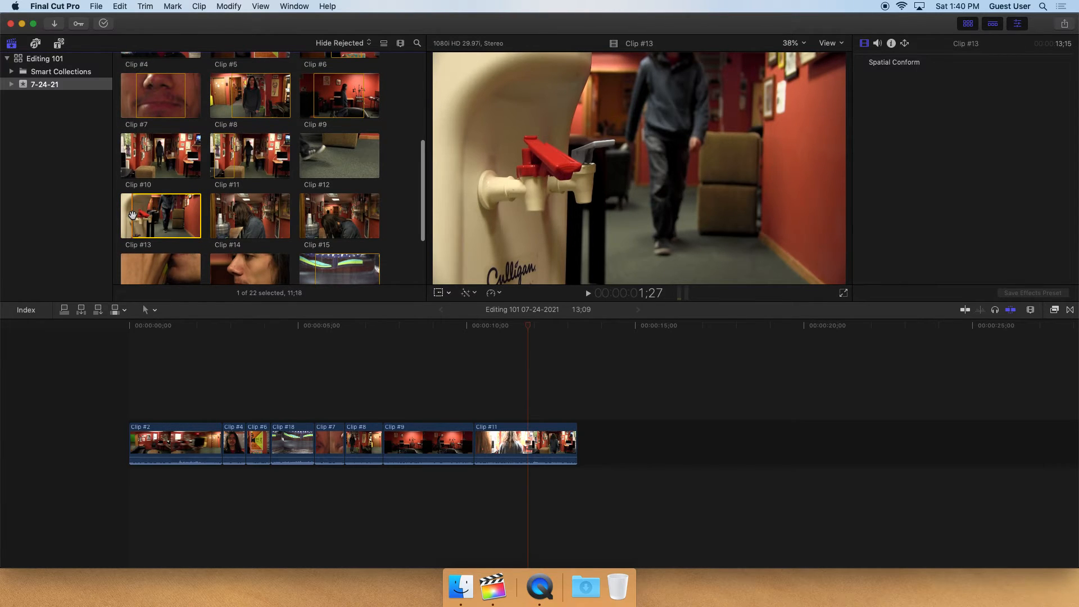
pyautogui.moveTo(178, 236); pyautogui.dragTo(588, 445)
pyautogui.press('space')
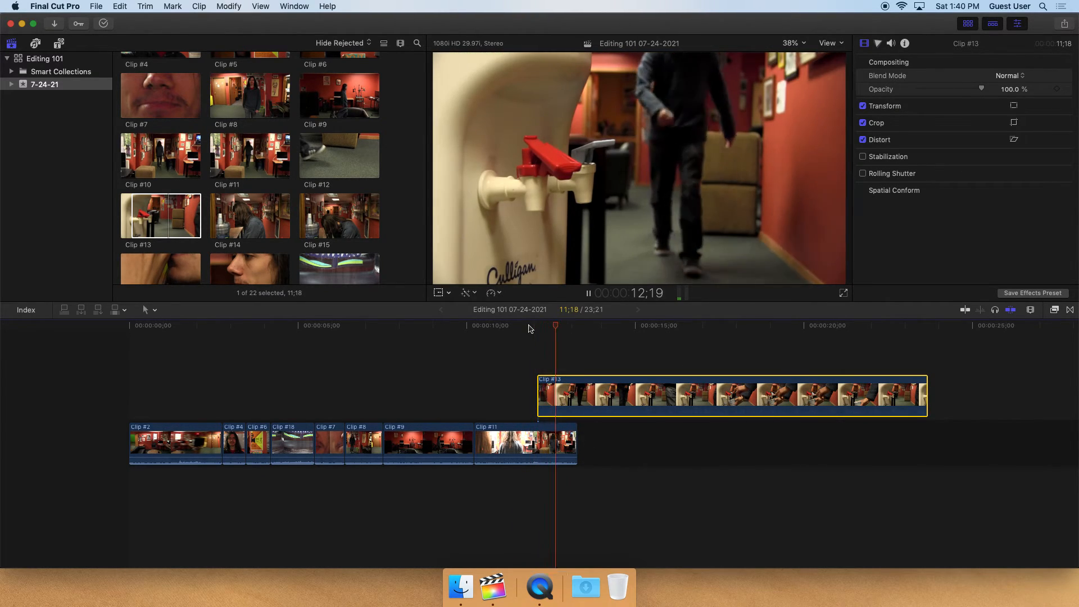
pyautogui.press('space')
pyautogui.moveTo(569, 326); pyautogui.dragTo(515, 328)
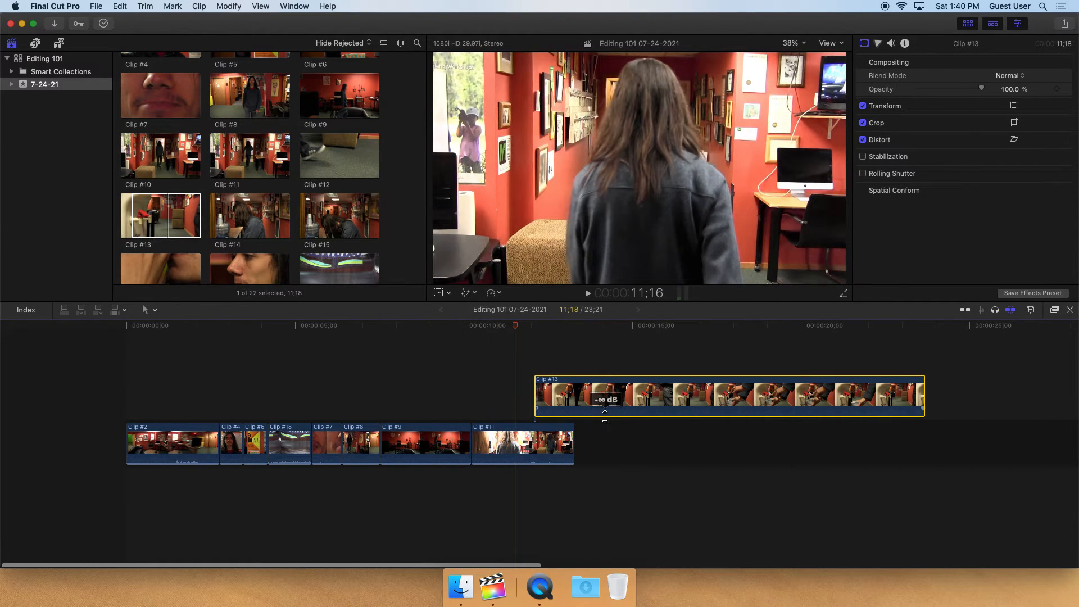
pyautogui.click(500, 326)
pyautogui.press('space')
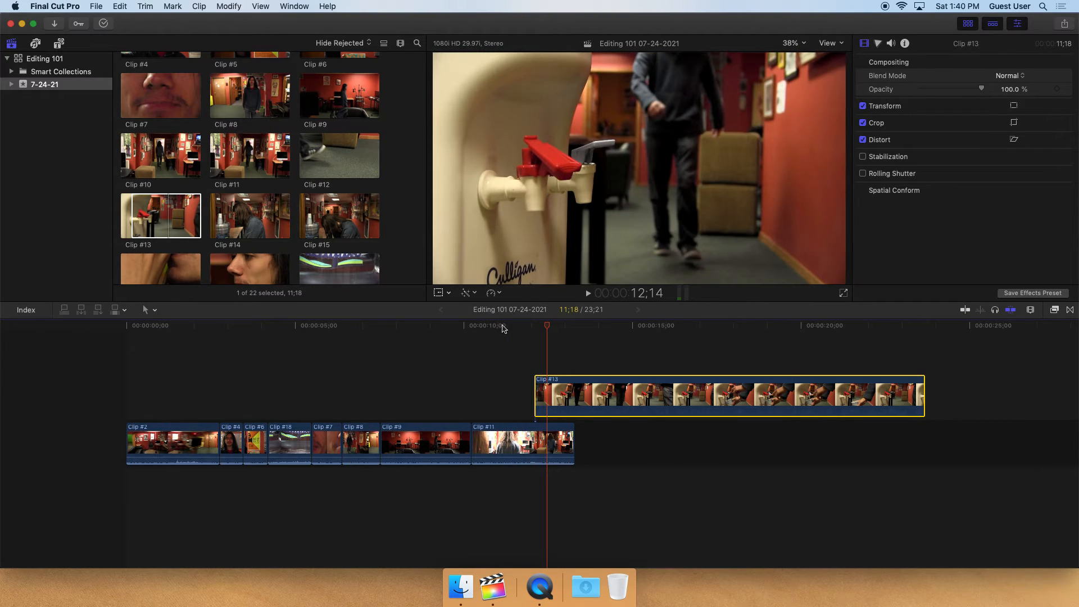
pyautogui.click(498, 327)
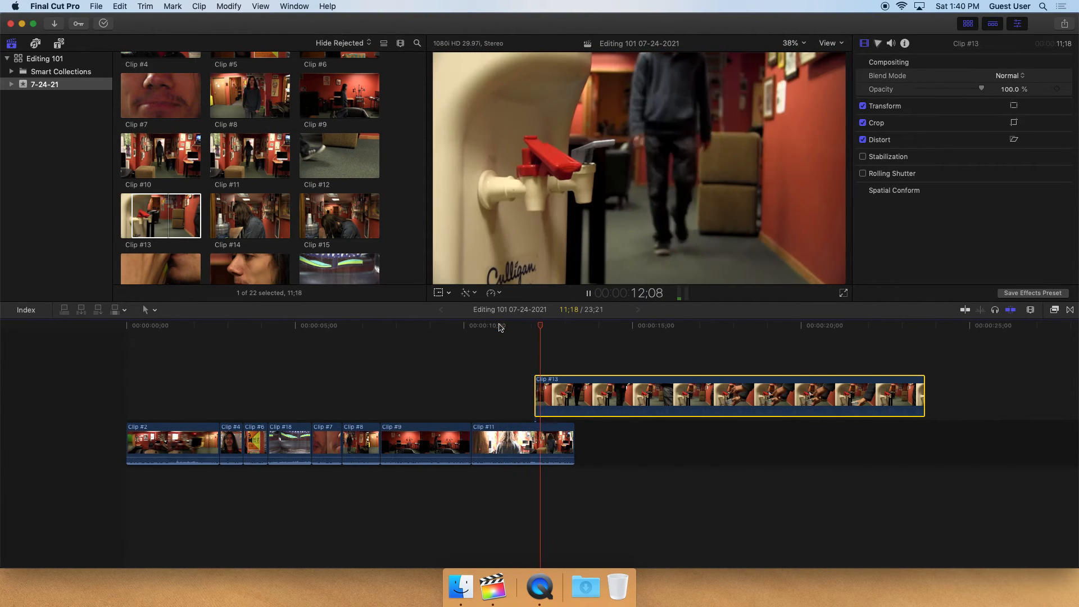
pyautogui.press('space')
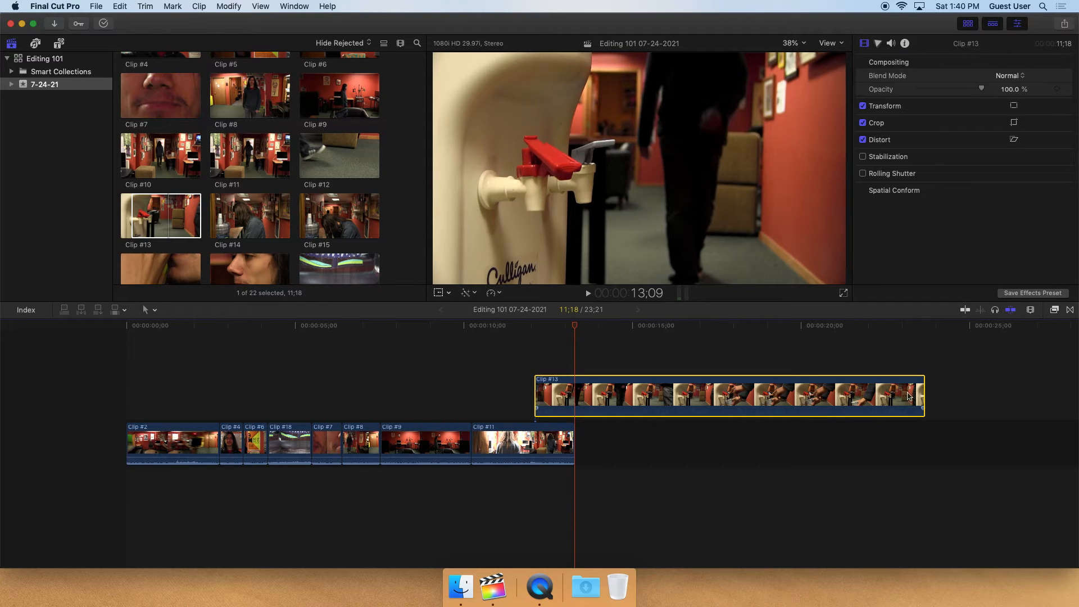
# Split the connected Clip #13 with the Blade tool at the playhead near 14:20
pyautogui.moveTo(923, 392); pyautogui.dragTo(1006, 390)
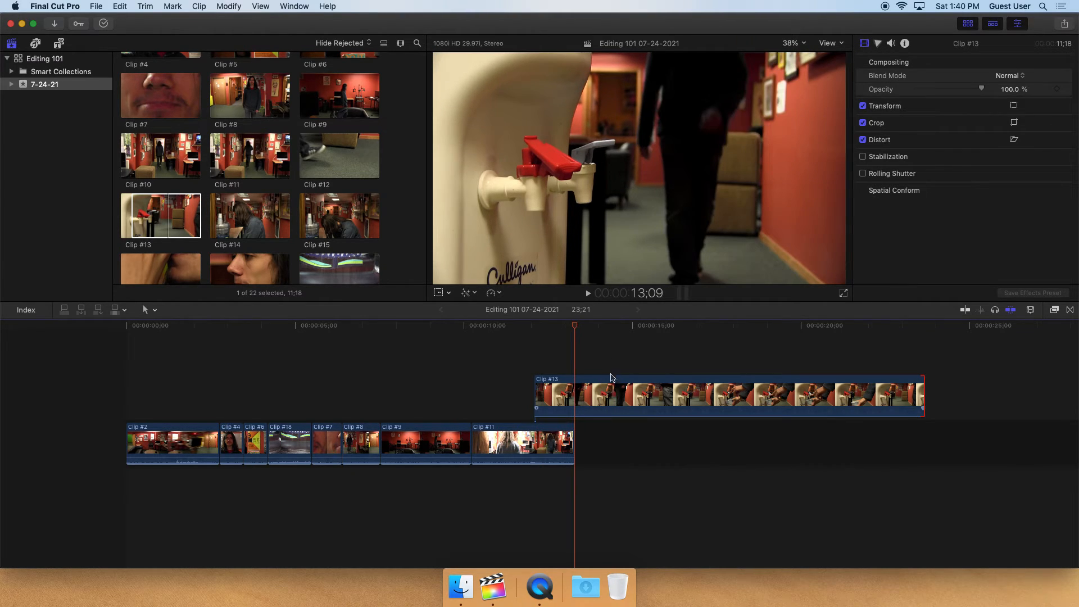
pyautogui.moveTo(574, 325); pyautogui.dragTo(621, 326)
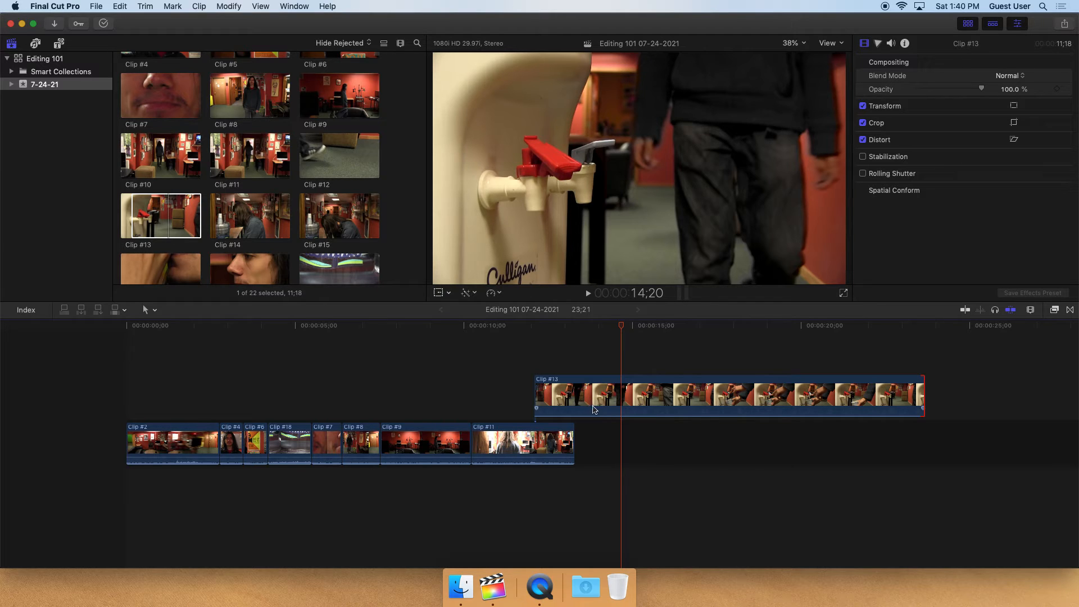
pyautogui.press('b')
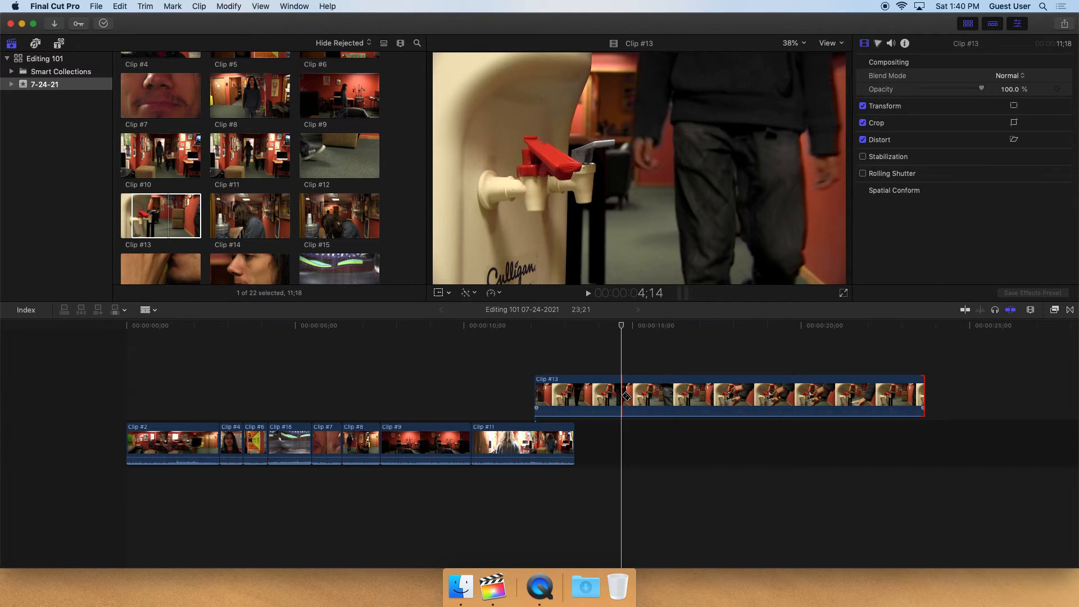
pyautogui.click(626, 397)
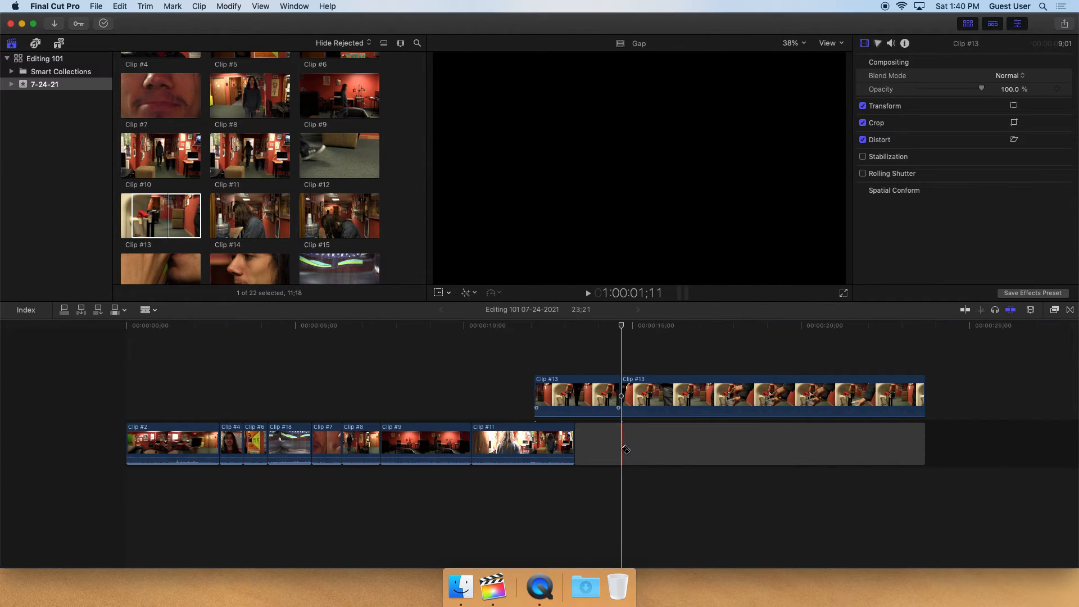
pyautogui.press('a')
# Move the second part of Clip #13 later in the timeline and trim its end shorter
pyautogui.click(639, 445)
pyautogui.moveTo(645, 398); pyautogui.dragTo(836, 399)
pyautogui.moveTo(913, 392); pyautogui.dragTo(768, 394)
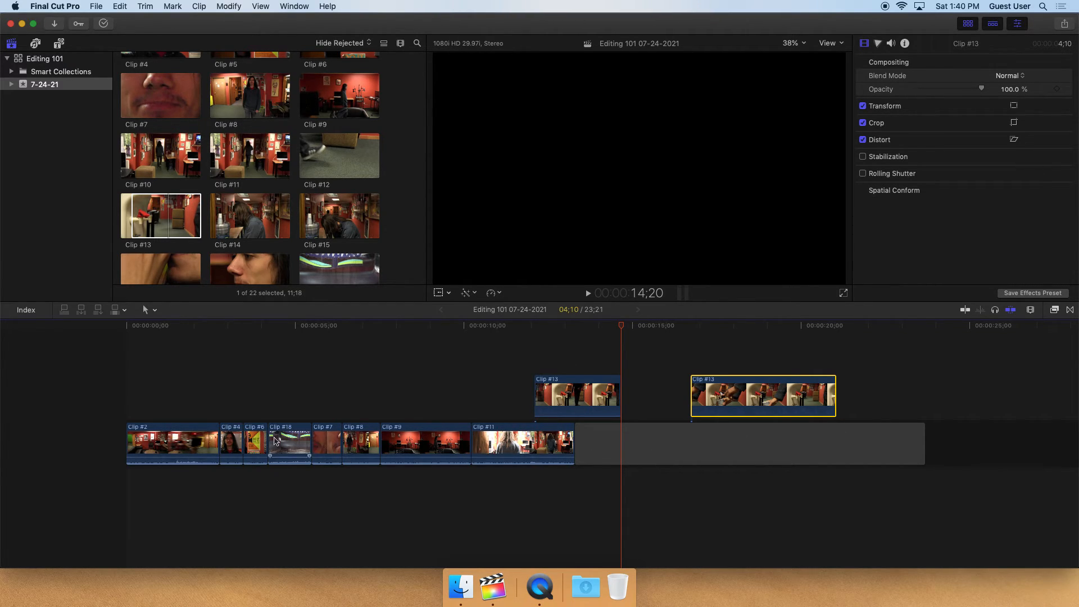
# Preview Clip #14 and connect a selected range of about 2 seconds of it at the playhead
pyautogui.click(225, 220)
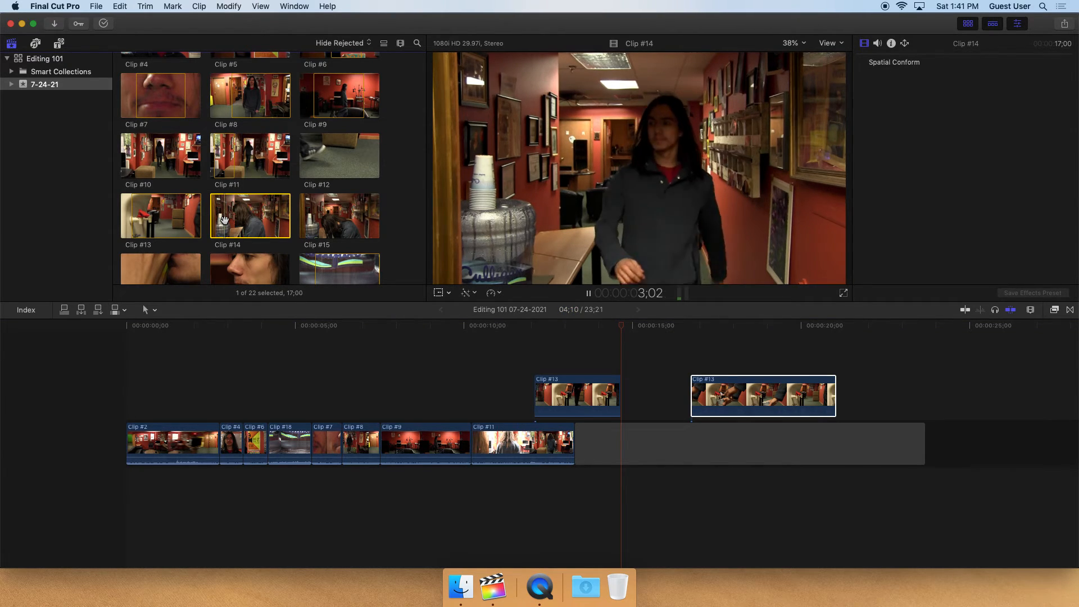
pyautogui.press('space')
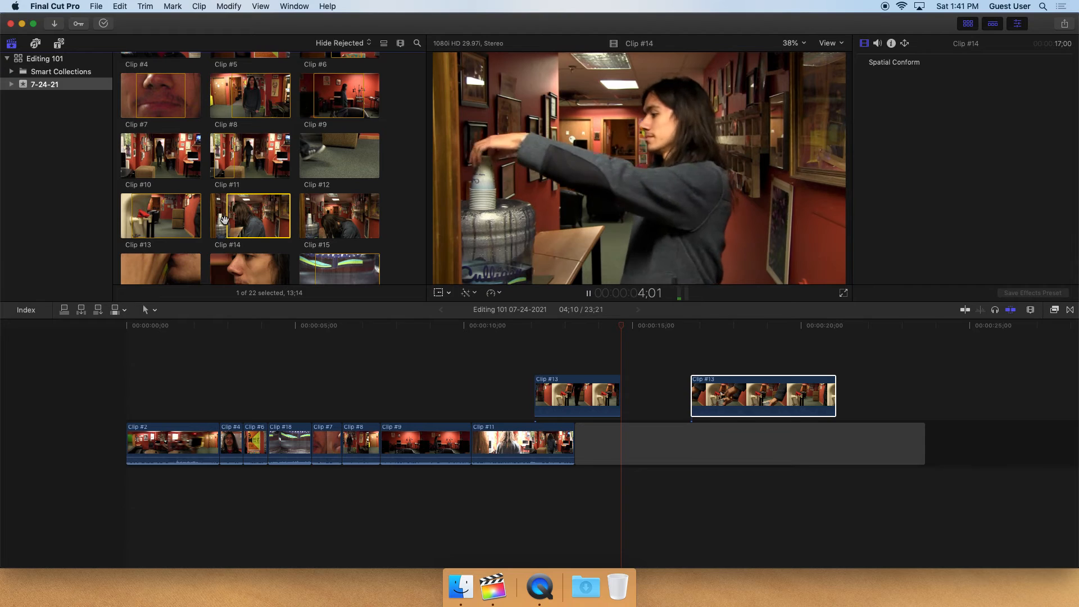
pyautogui.press('space')
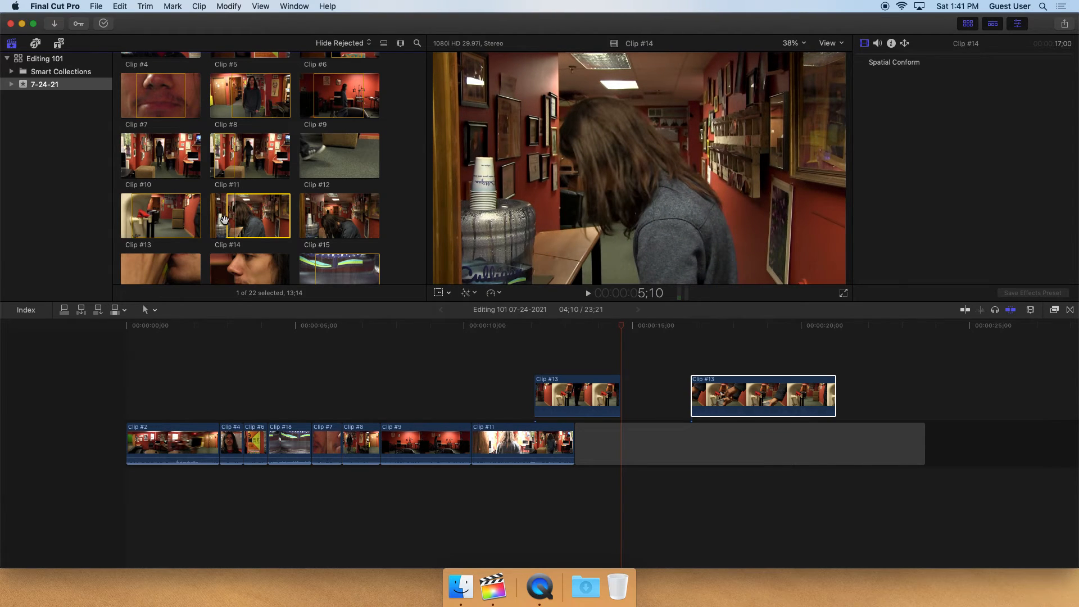
pyautogui.press('space')
pyautogui.press('space')
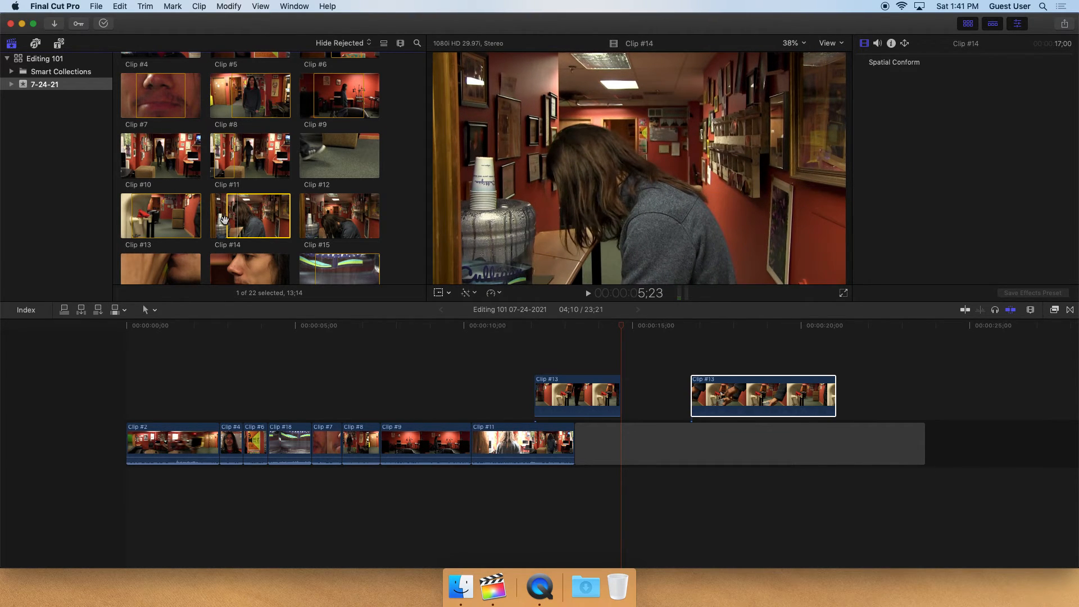
pyautogui.moveTo(223, 219); pyautogui.dragTo(235, 220)
pyautogui.press('q')
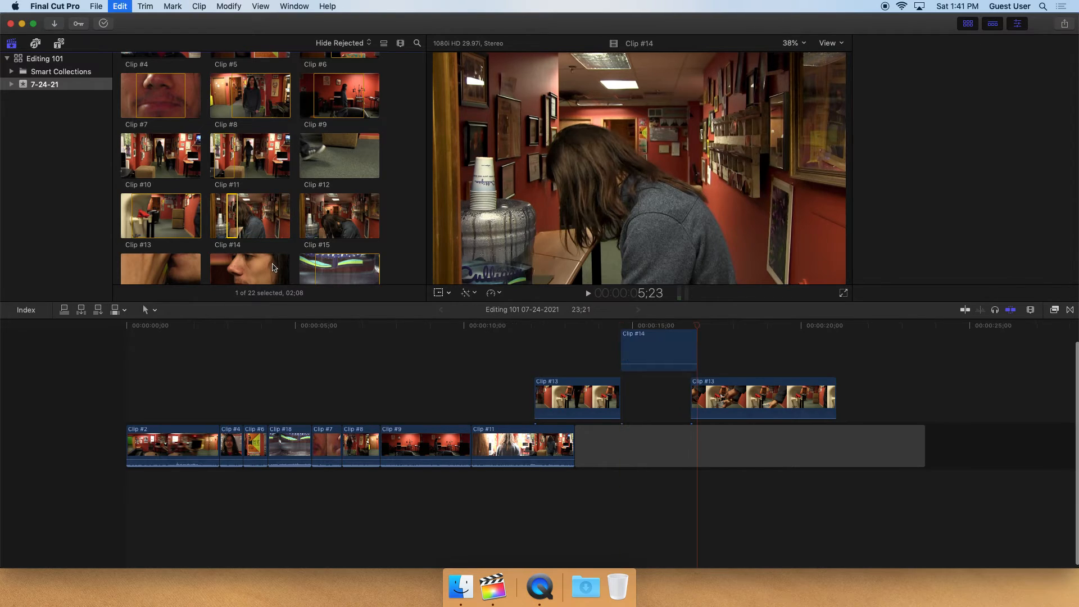
# Move the connected Clip #14 below the primary storyline and play the edit from before it
pyautogui.moveTo(649, 367); pyautogui.dragTo(649, 496)
pyautogui.click(591, 340)
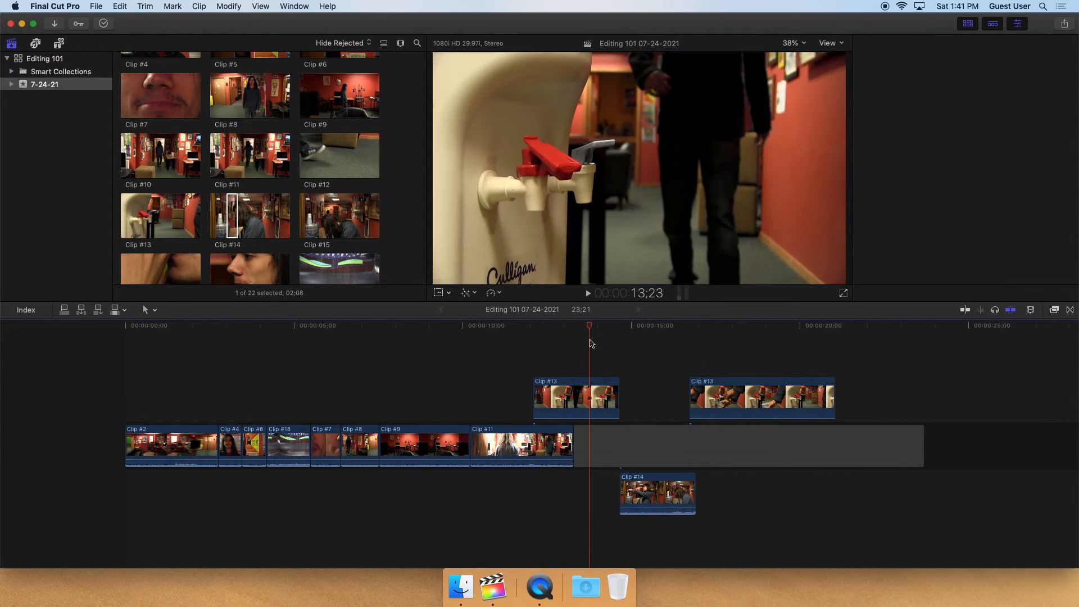
pyautogui.press('space')
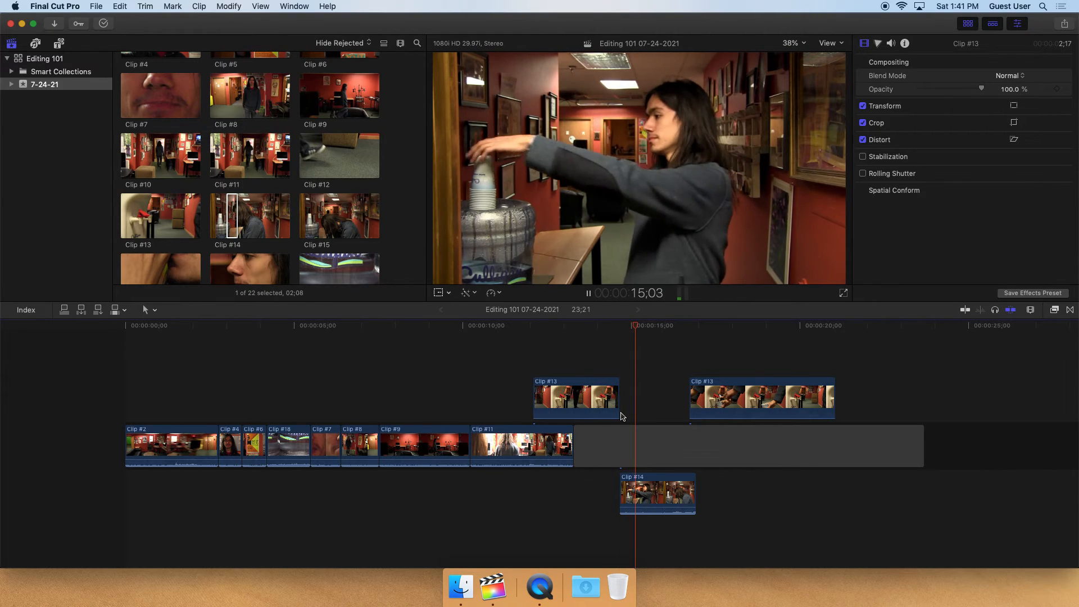
# Play back and frame-step through the edit around the first Clip #13 and Clip #14 to review the cut
pyautogui.press('space')
pyautogui.moveTo(658, 508); pyautogui.dragTo(657, 508)
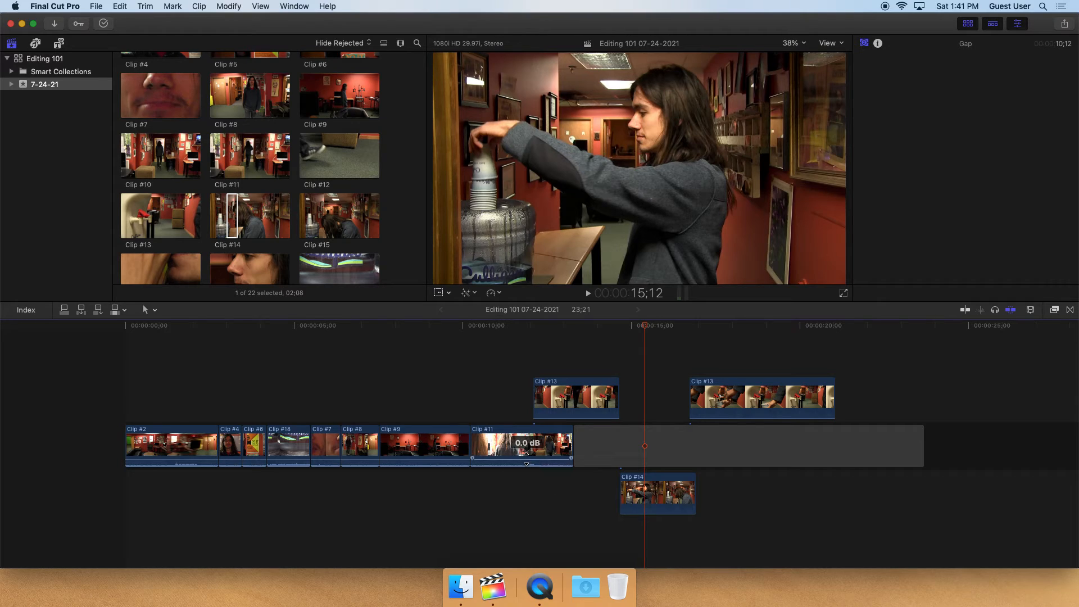
pyautogui.moveTo(607, 327); pyautogui.dragTo(590, 329)
pyautogui.press('space')
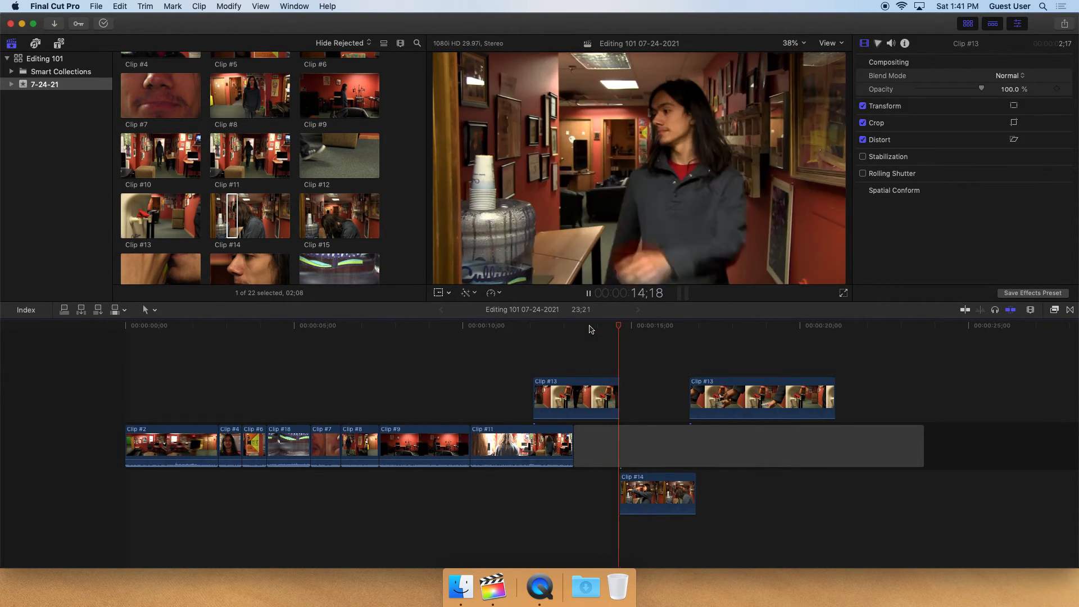
pyautogui.click(590, 328)
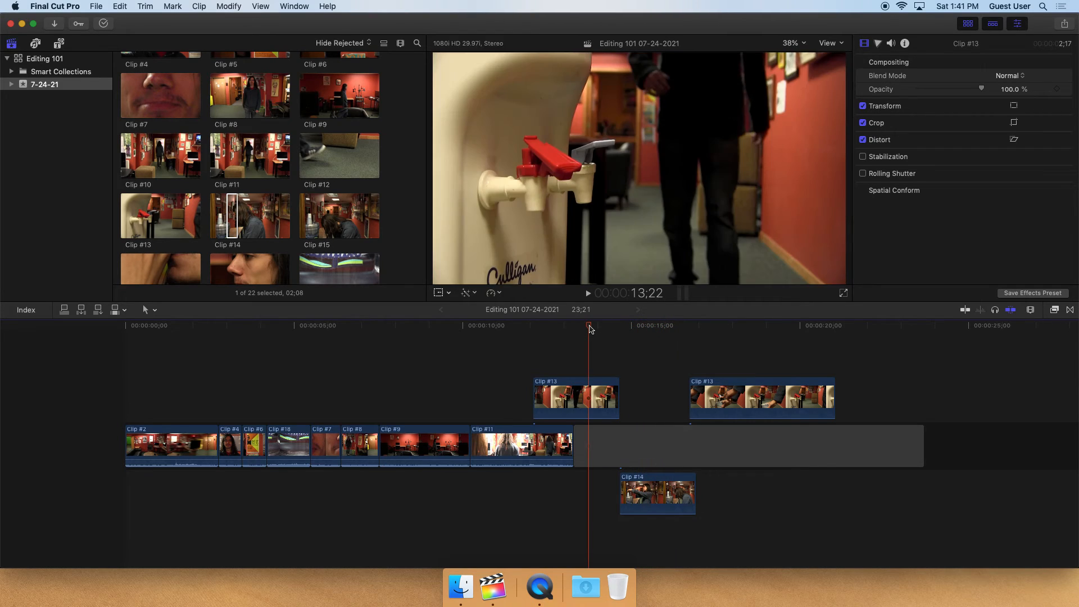
pyautogui.press('space')
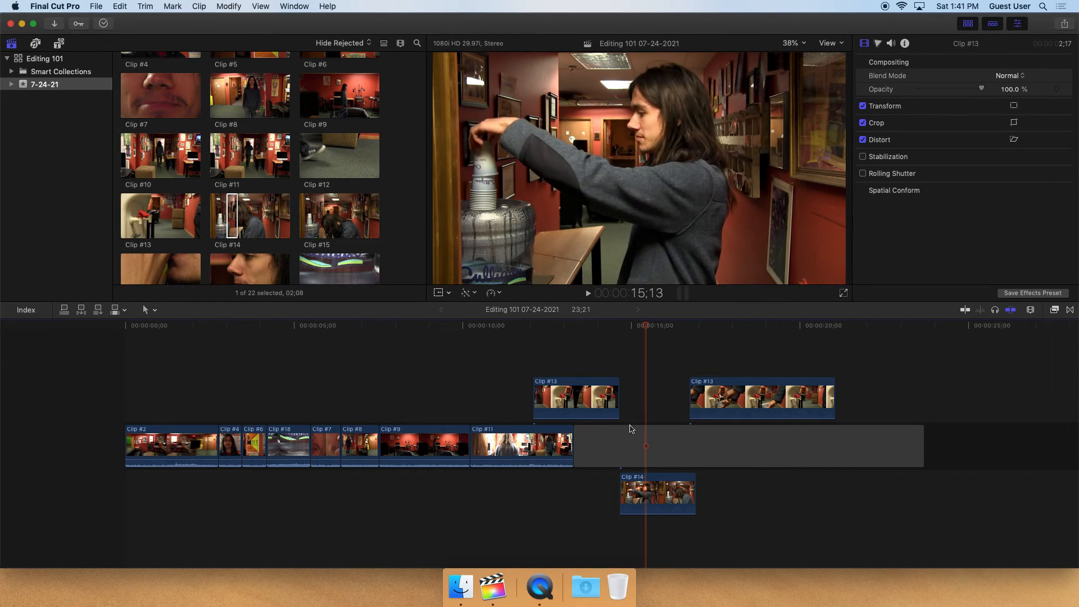
pyautogui.moveTo(618, 400); pyautogui.dragTo(623, 393)
pyautogui.press('space')
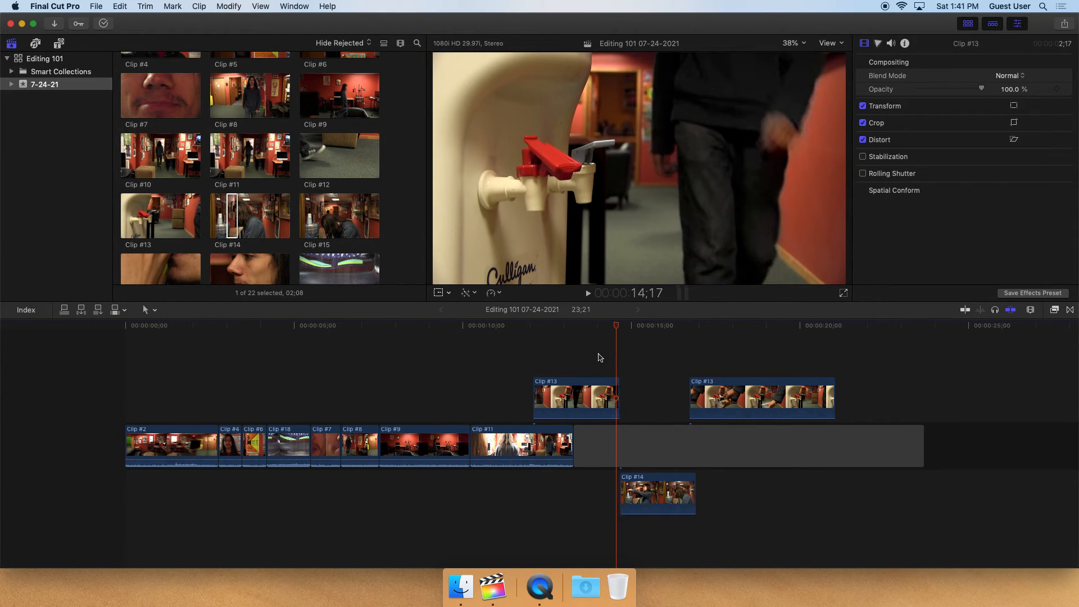
pyautogui.press('Down')
pyautogui.press('Left')
pyautogui.press('Left')
pyautogui.press('Right')
pyautogui.press('Left')
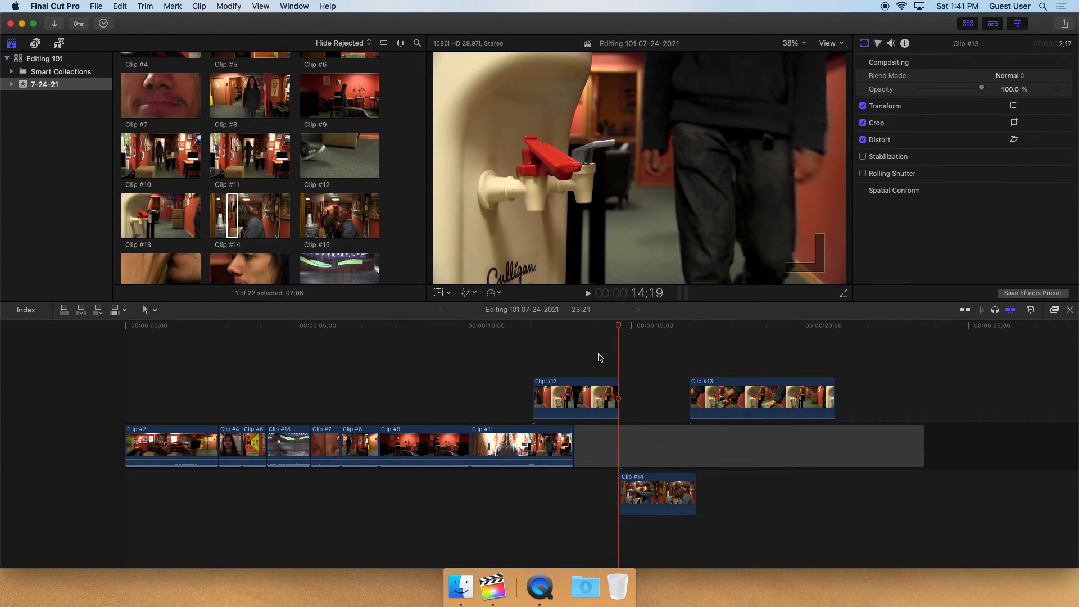
pyautogui.press('Right')
pyautogui.press('Left')
pyautogui.press('space')
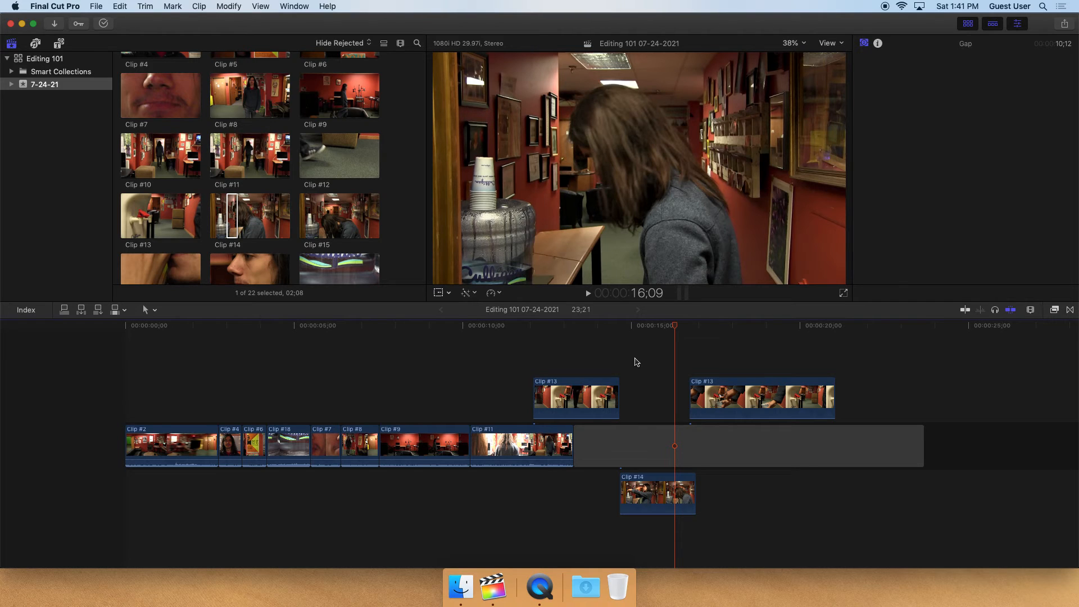
pyautogui.press('space')
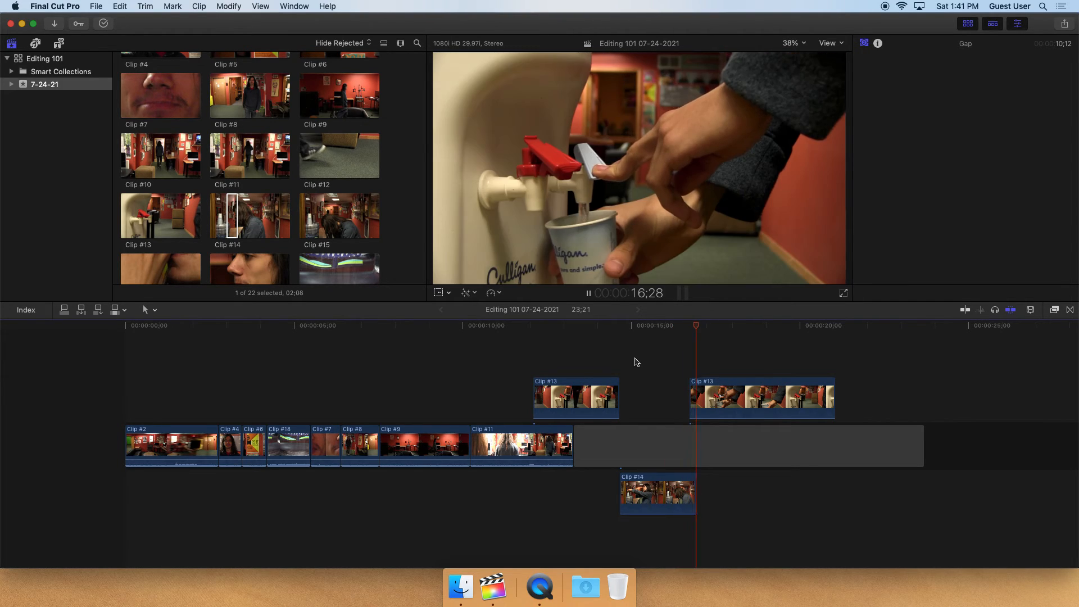
# Lower the volume of the second Clip #13 to -7.0 dB and play it back
pyautogui.click(751, 397)
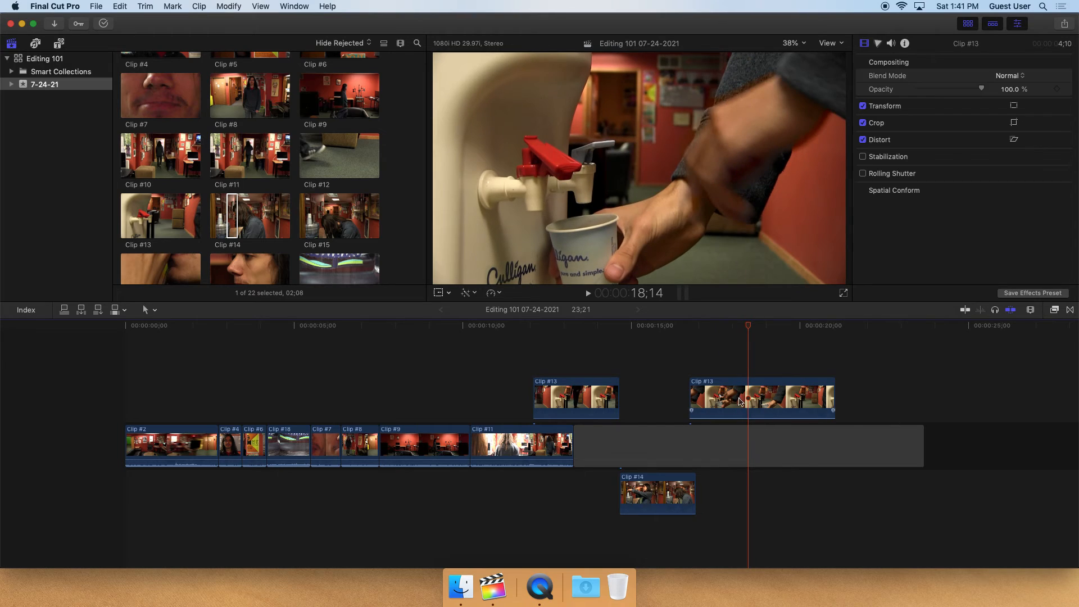
pyautogui.moveTo(752, 418); pyautogui.dragTo(752, 413)
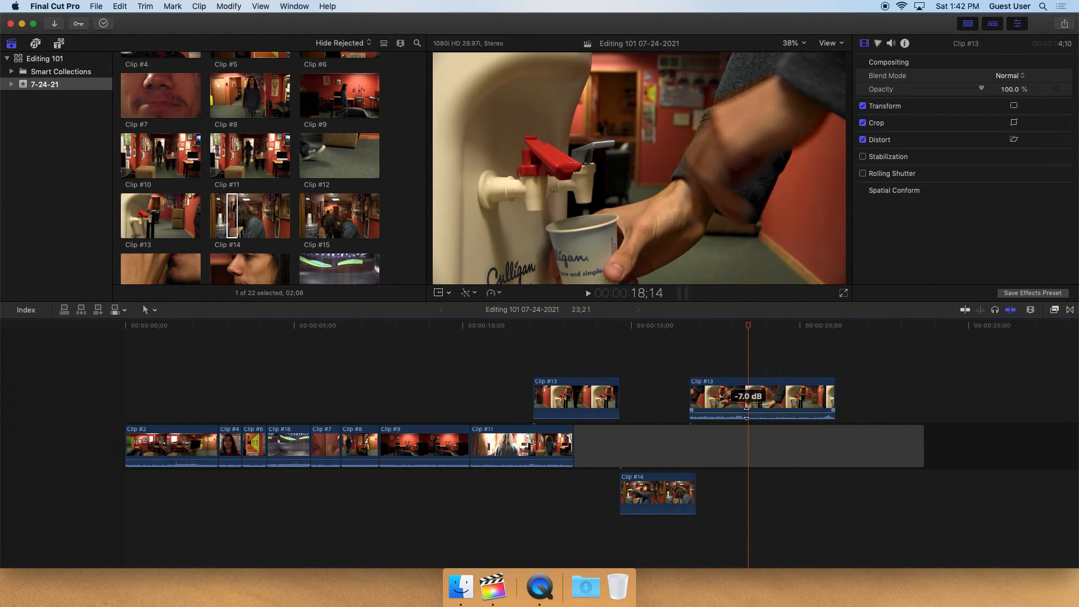
pyautogui.click(690, 330)
pyautogui.press('space')
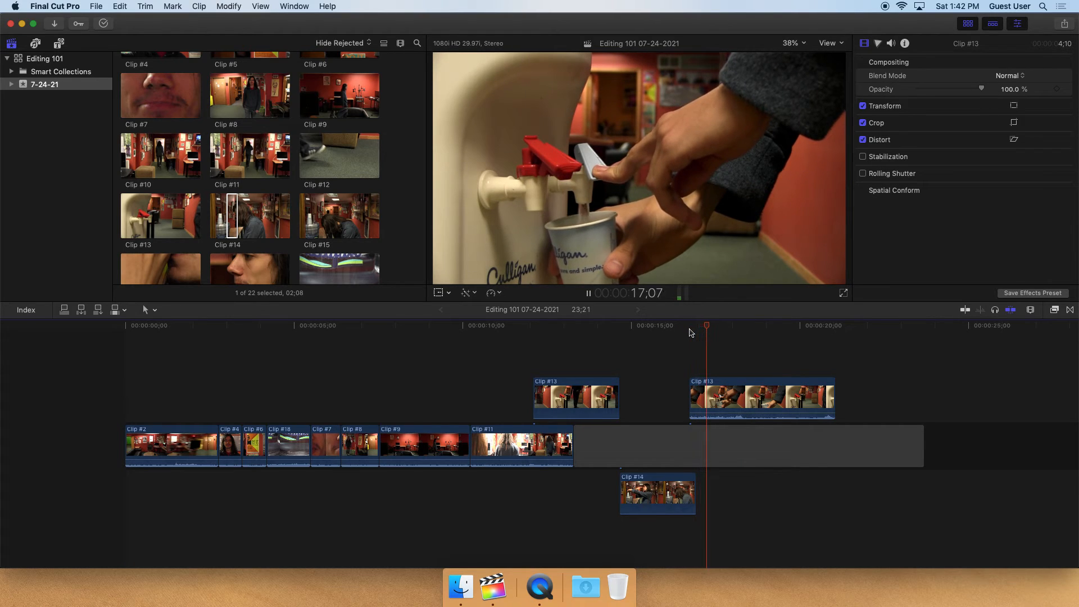
# Split the second Clip #13 with the Blade tool at about 18:11 and delete its latter part
pyautogui.press('space')
pyautogui.press('b')
pyautogui.click(745, 398)
pyautogui.press('a')
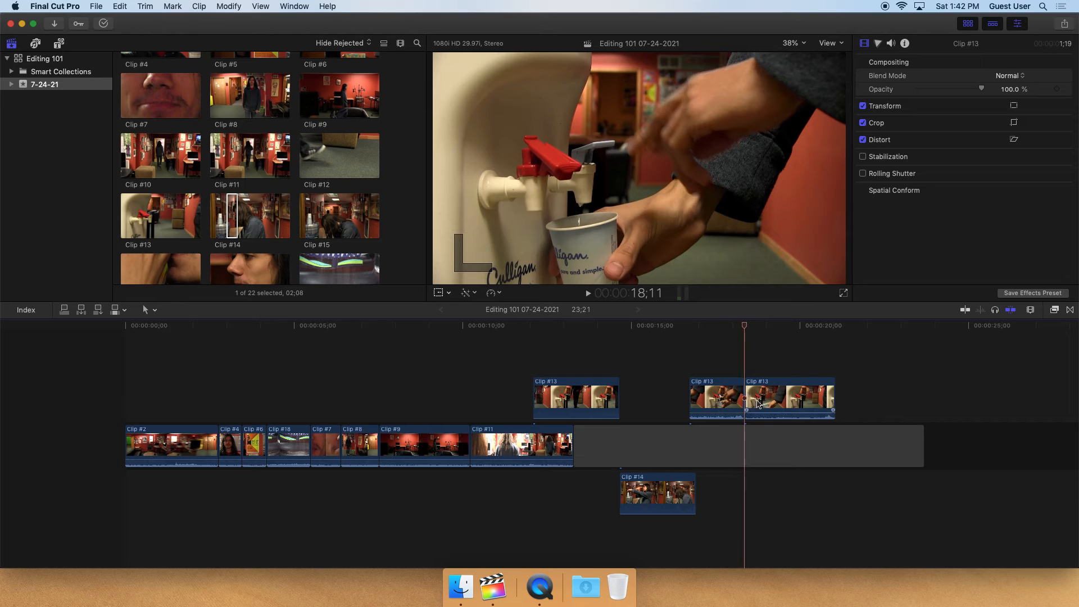
pyautogui.click(770, 412)
pyautogui.press('Delete')
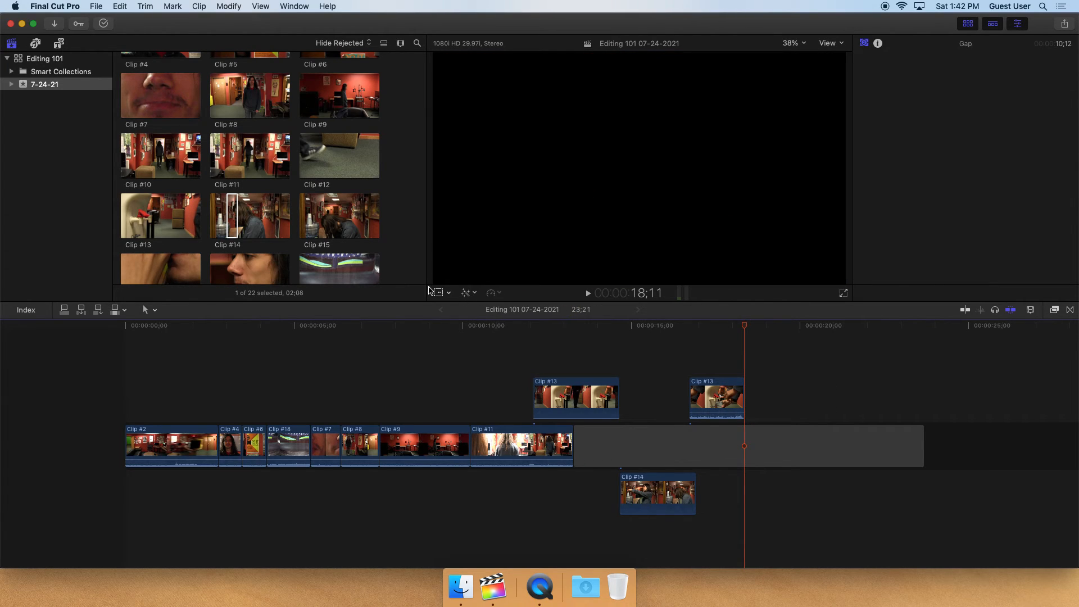
# Preview Clip #15, mark a range of about 1 second, and connect it at the playhead after Clip #13
pyautogui.scroll(-2, 245, 242)
pyautogui.click(149, 242)
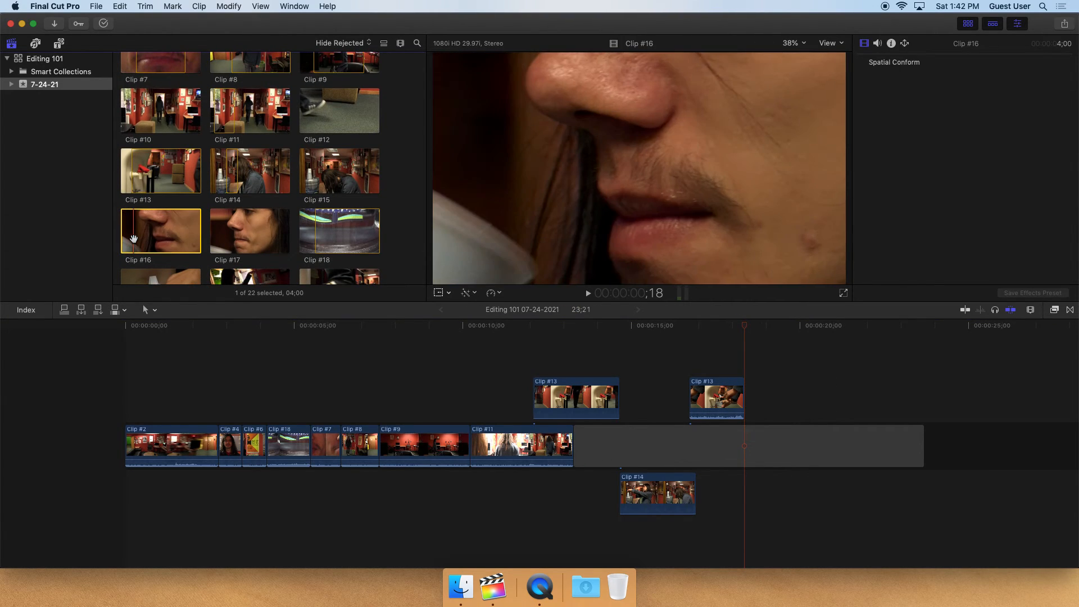
pyautogui.click(339, 171)
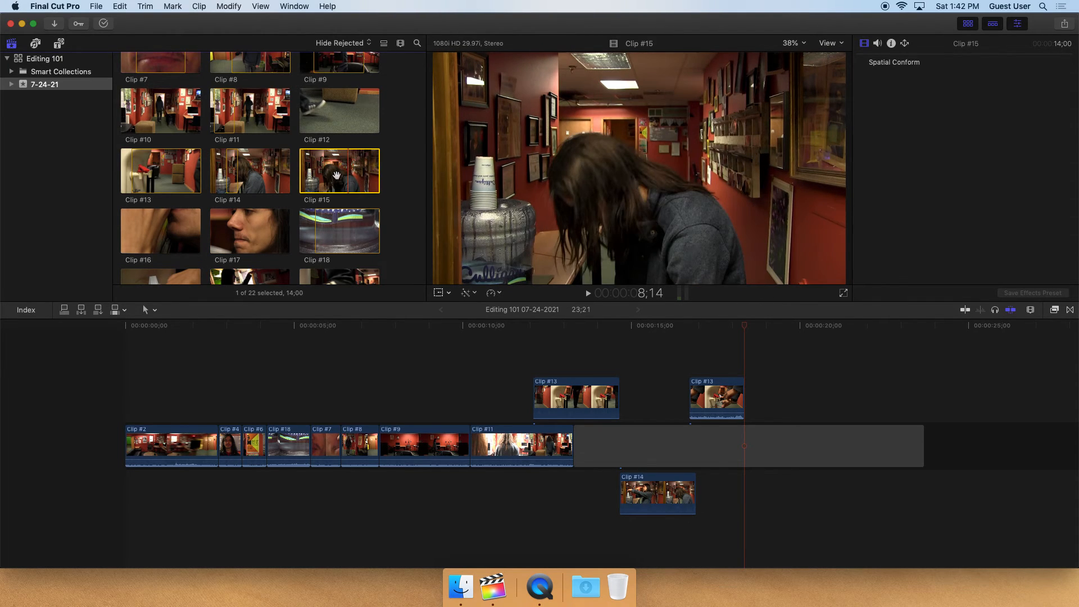
pyautogui.press('space')
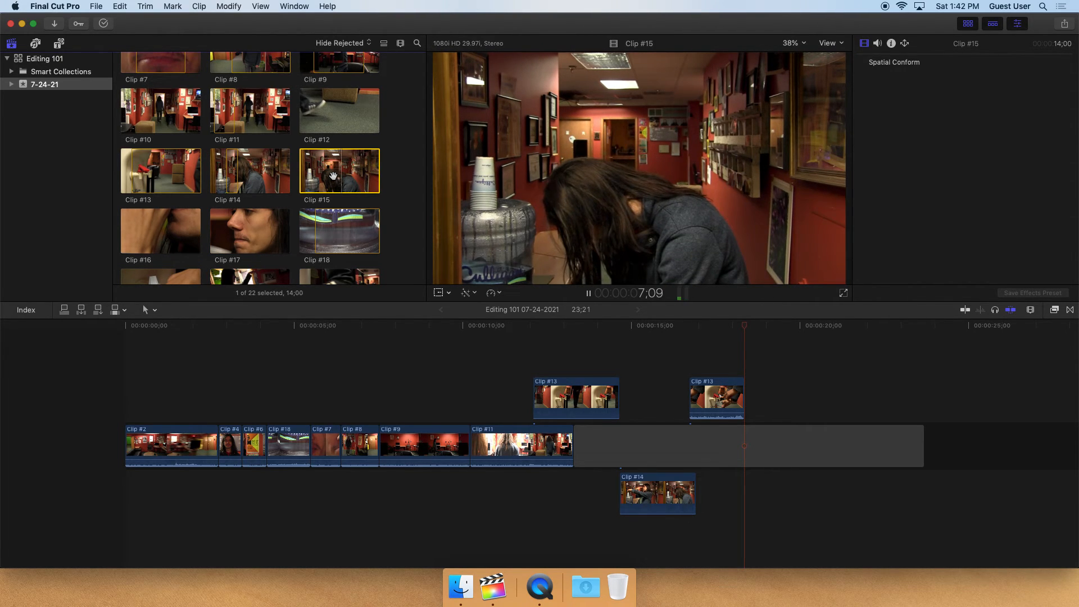
pyautogui.press('space')
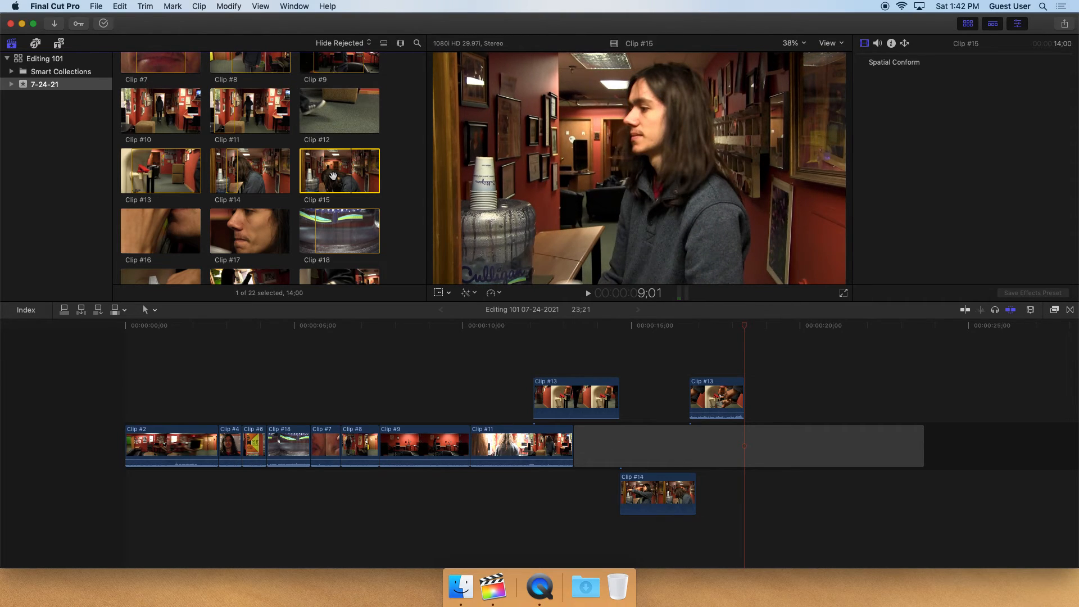
pyautogui.press('Left')
pyautogui.press('Left')
pyautogui.press('Left')
pyautogui.press('Left')
pyautogui.press('Left')
pyautogui.press('Left')
pyautogui.press('Left')
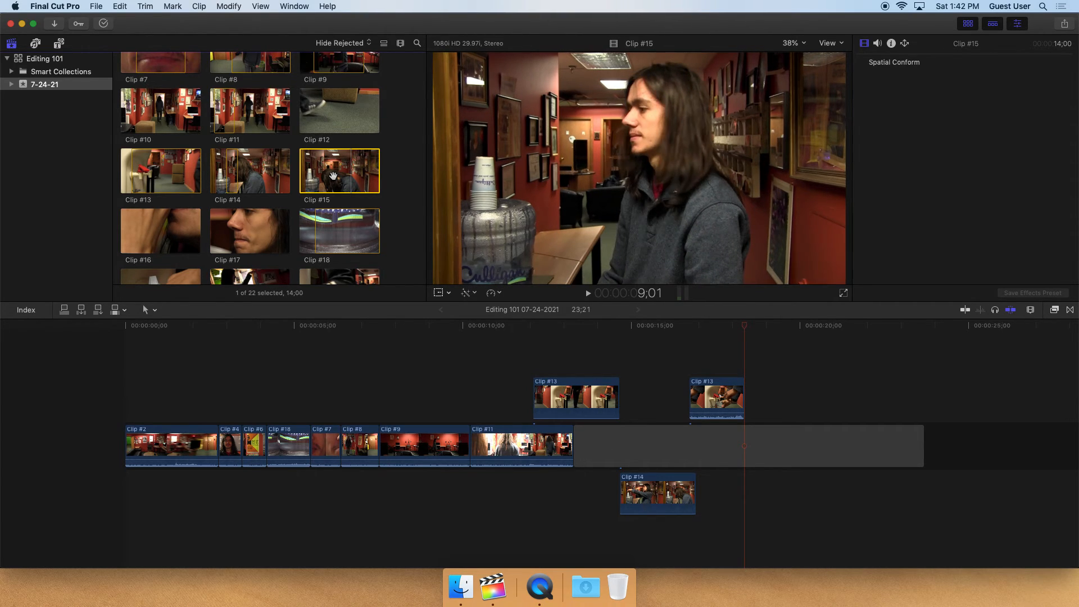
pyautogui.press('i')
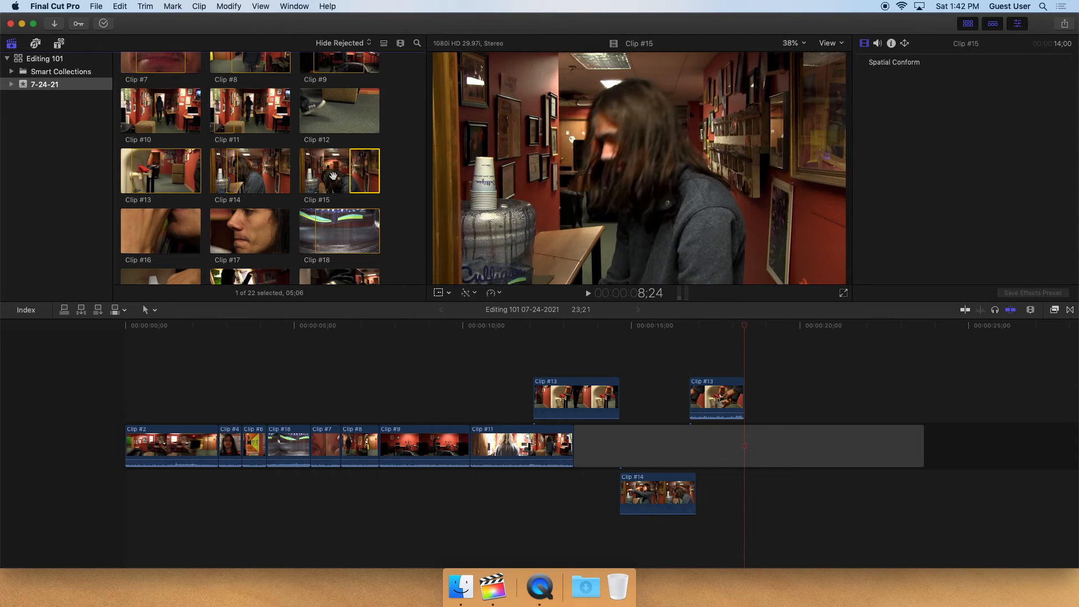
pyautogui.press('space')
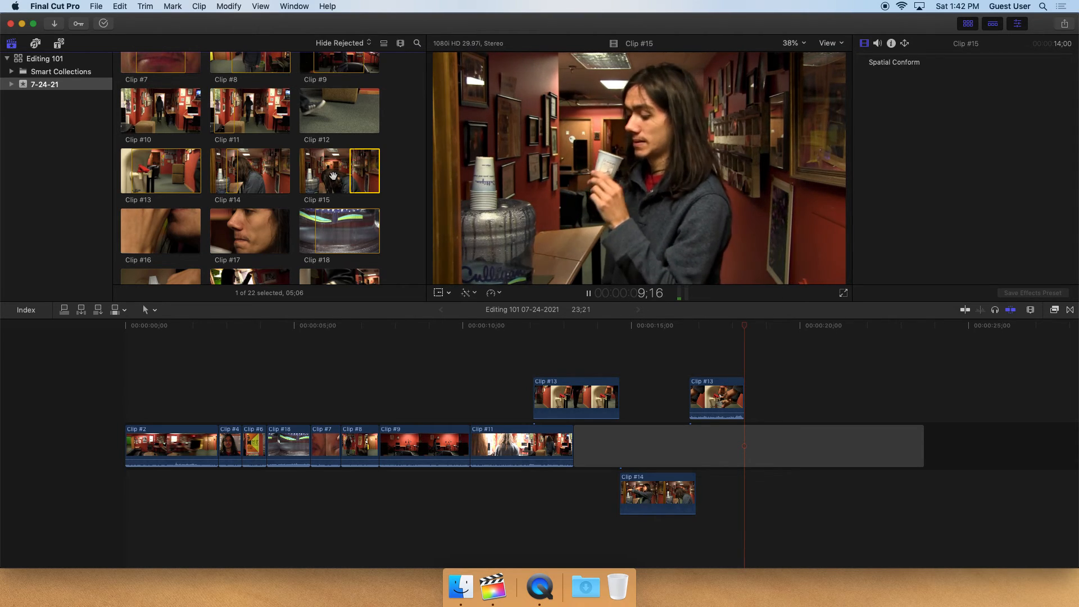
pyautogui.press('space')
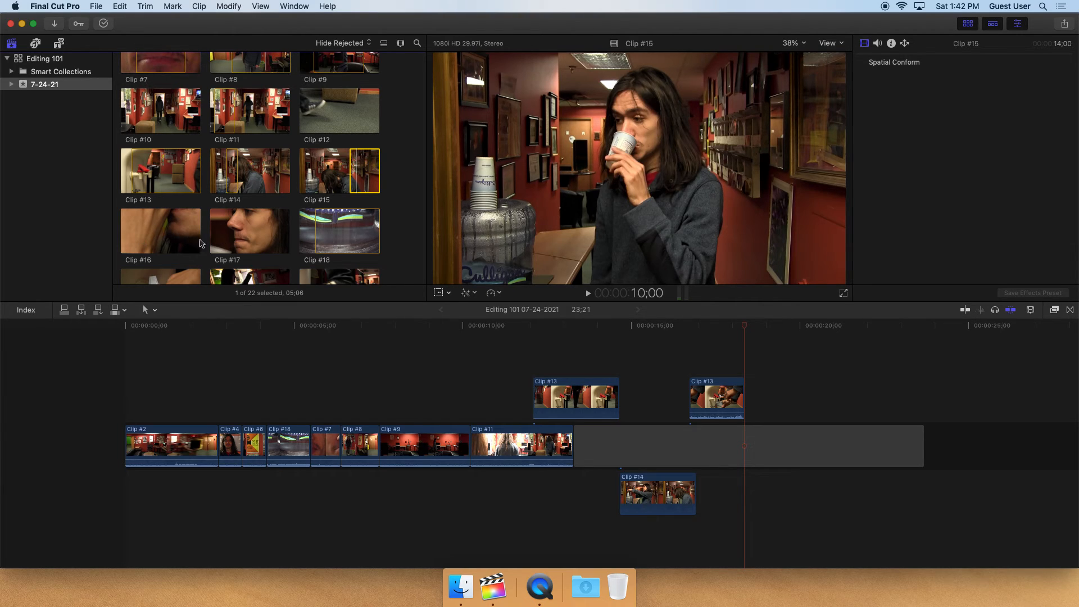
pyautogui.press('o')
pyautogui.press('q')
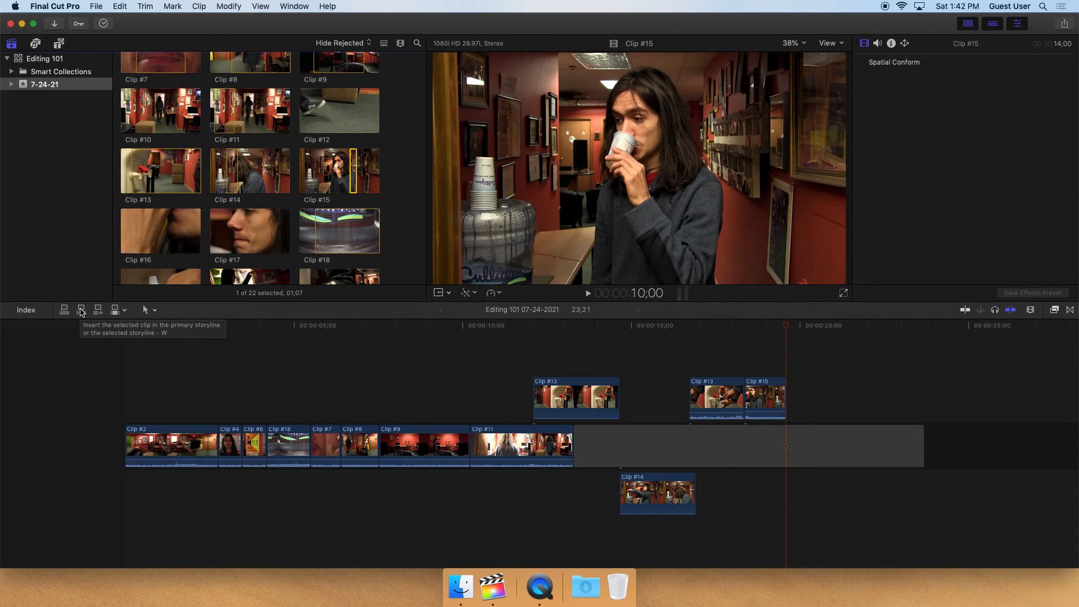
# Insert Clip #18 into the primary storyline at the playhead within Clip #9, then undo the insertion
pyautogui.click(413, 326)
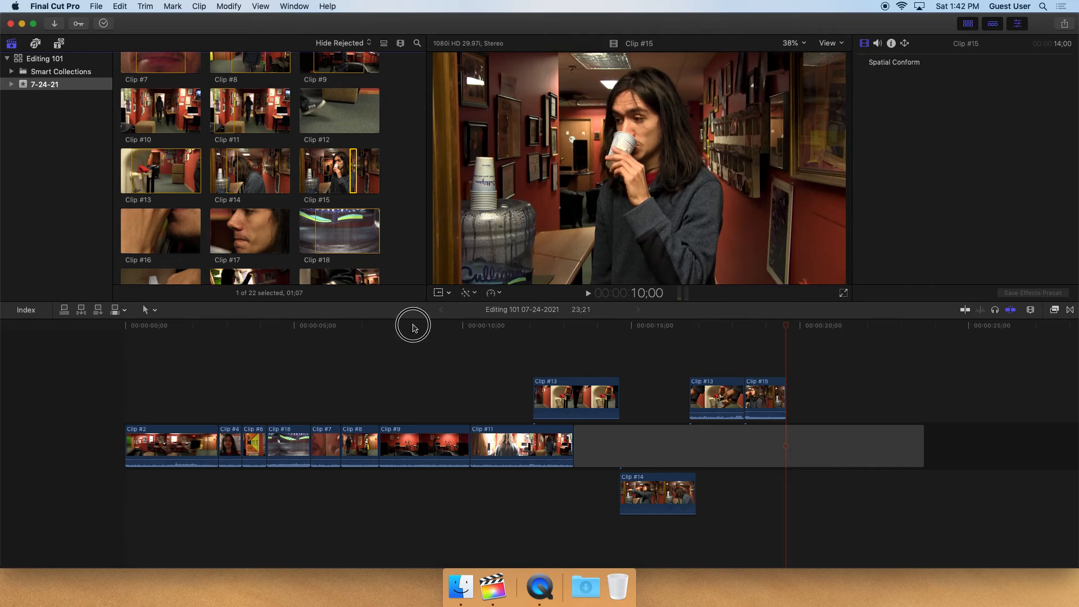
pyautogui.click(422, 325)
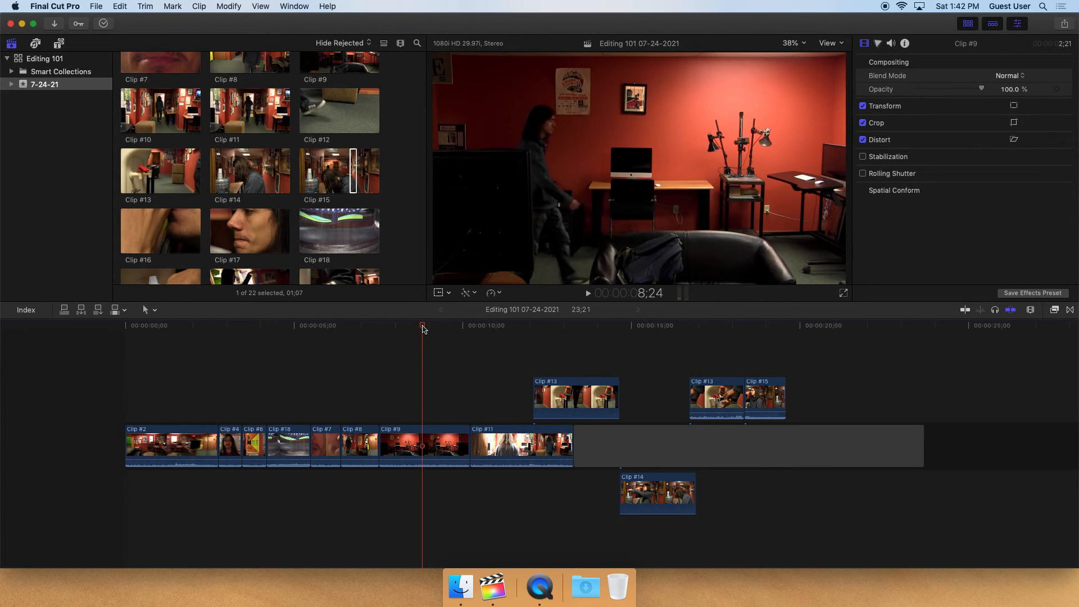
pyautogui.click(344, 235)
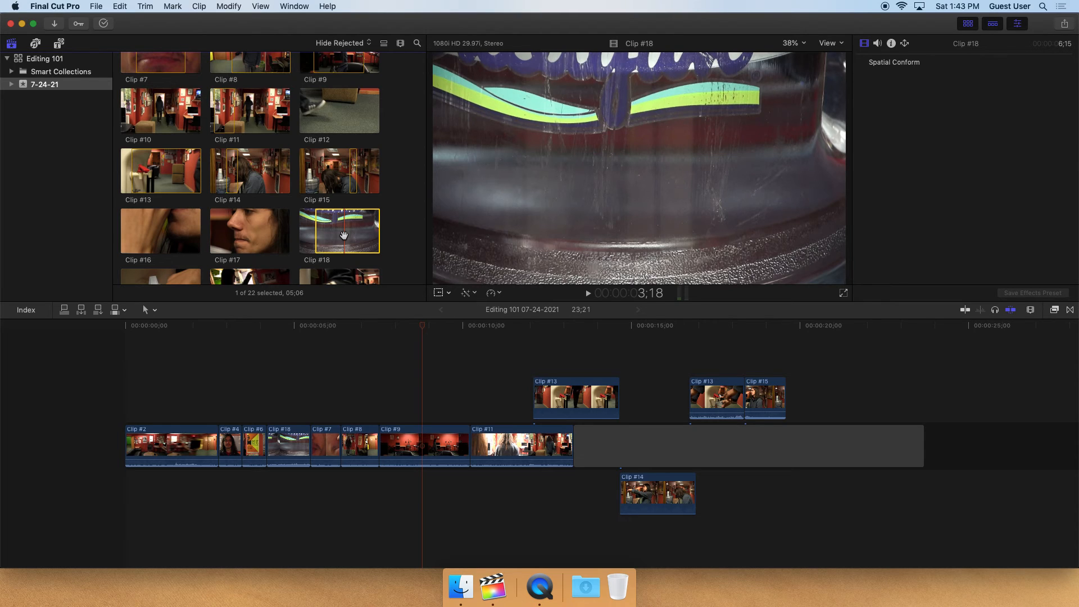
pyautogui.press('w')
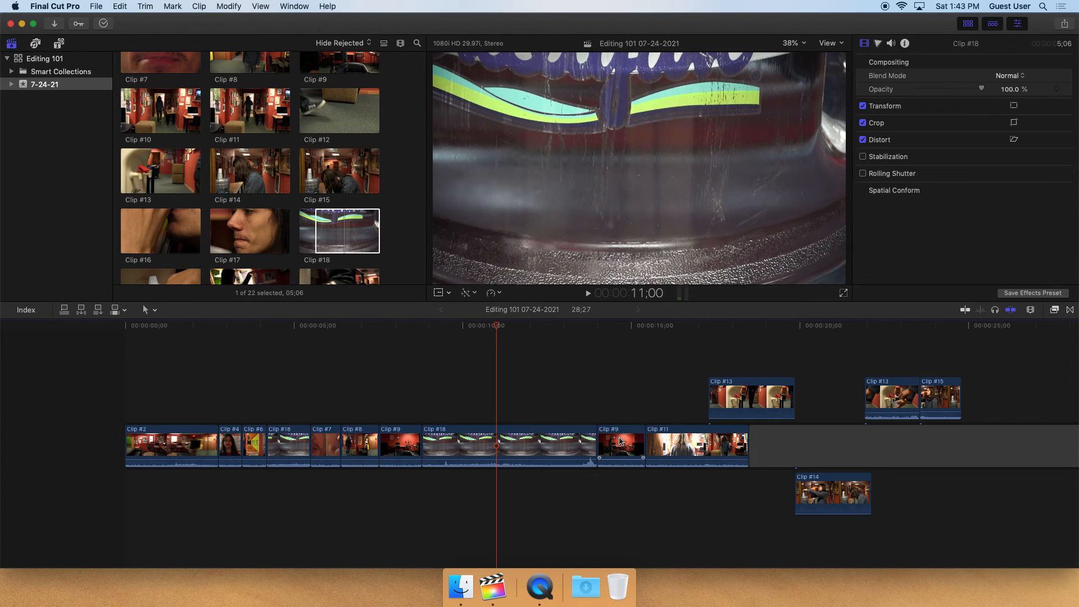
pyautogui.press('super+z')
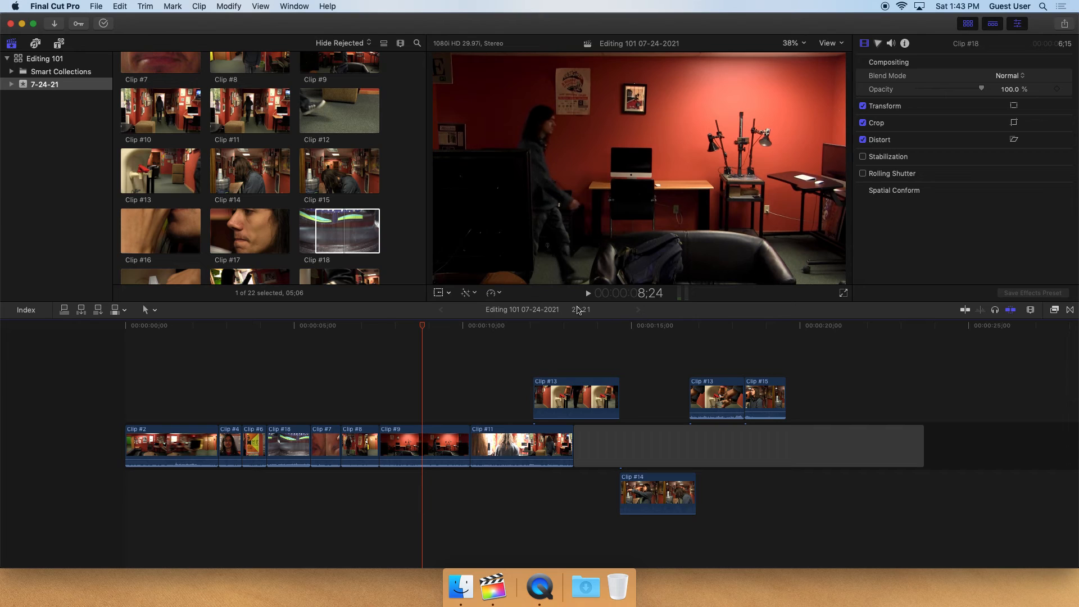
# Preview Clip #17, mark a range of about 2 seconds, and connect it at the playhead after Clip #15
pyautogui.click(682, 327)
pyautogui.press('space')
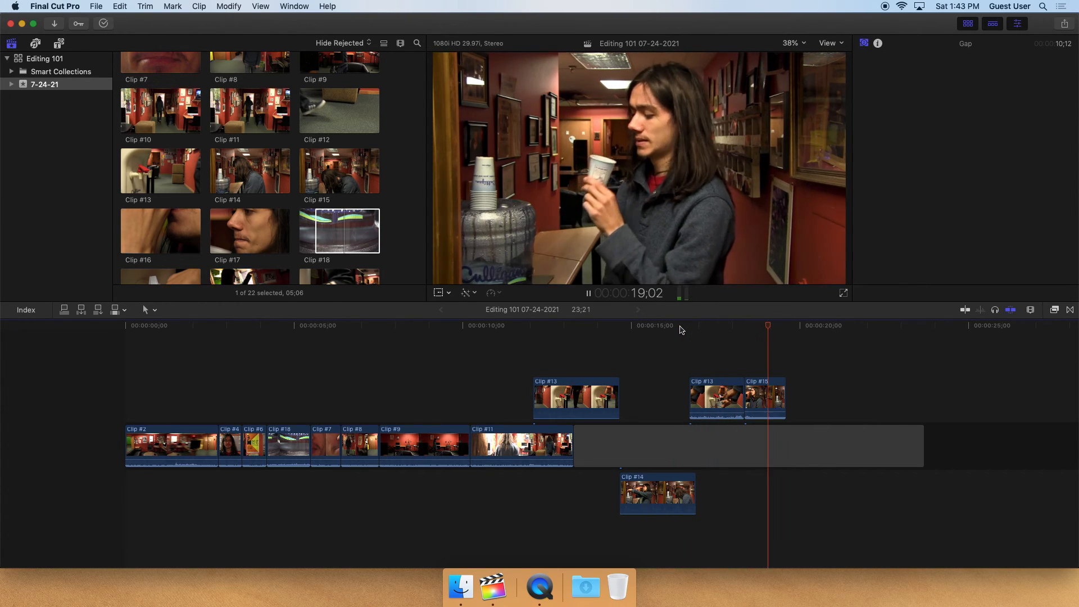
pyautogui.press('space')
pyautogui.click(224, 228)
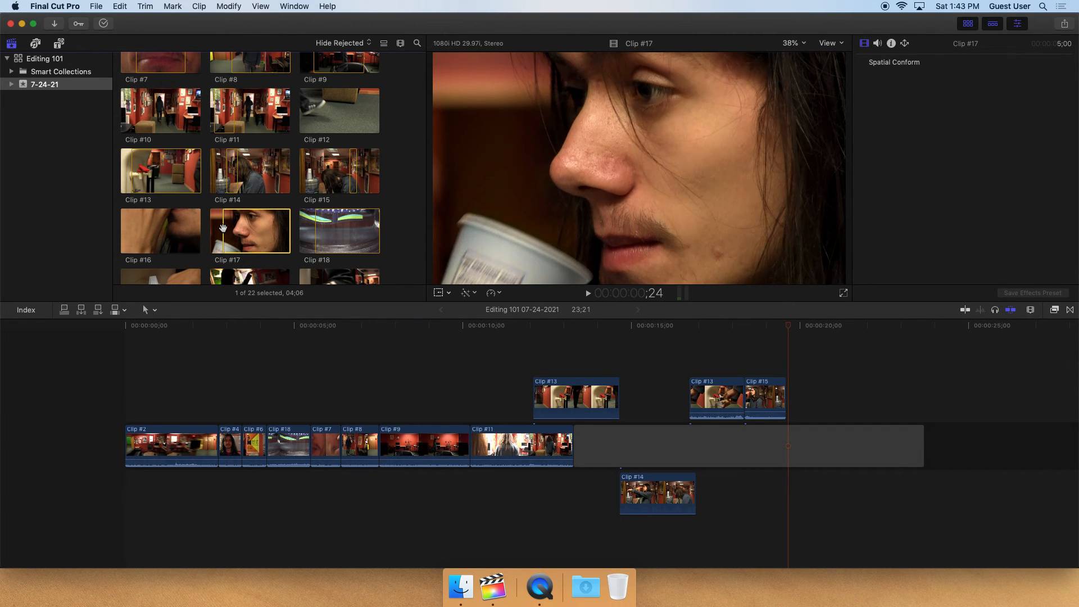
pyautogui.press('space')
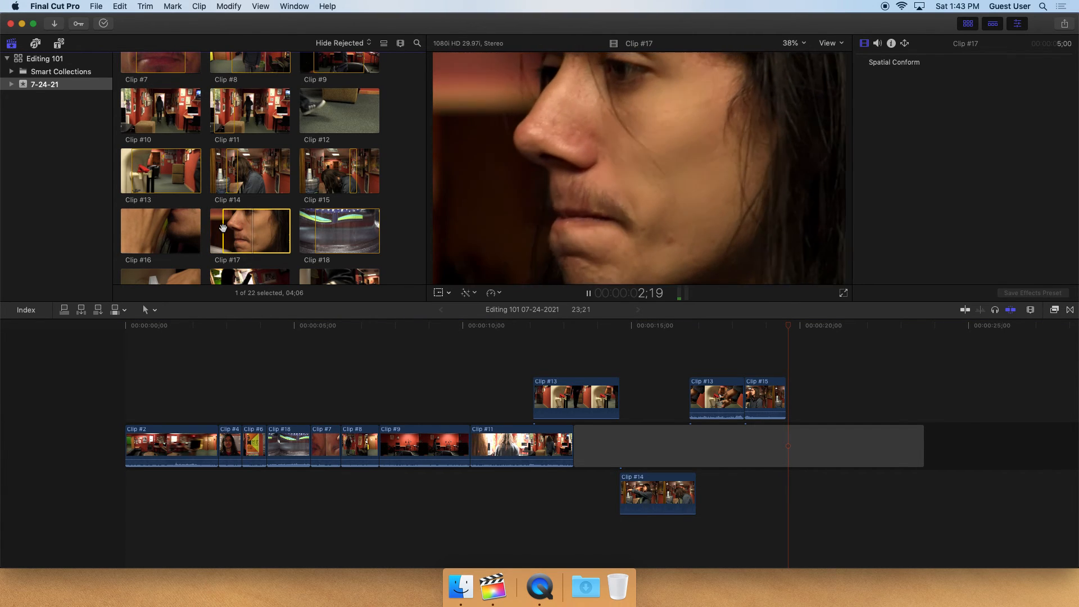
pyautogui.press('space')
pyautogui.press('o')
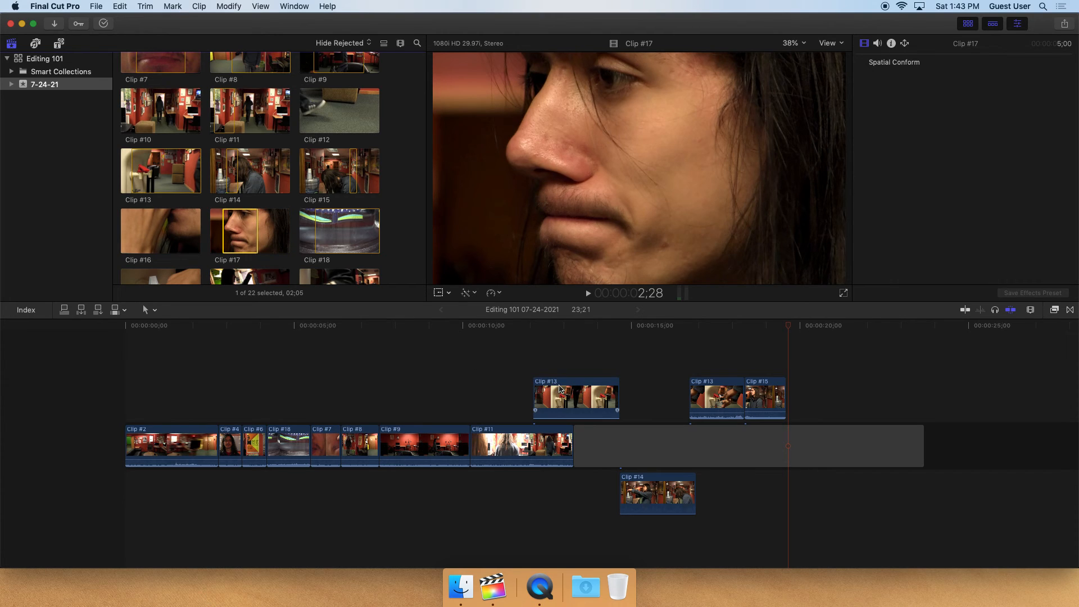
pyautogui.press('q')
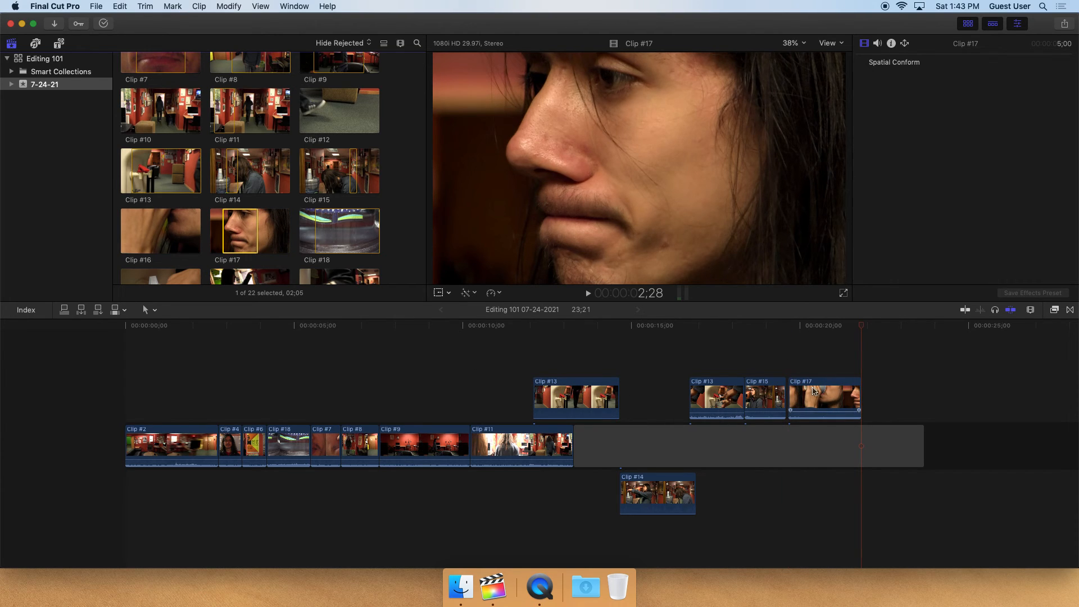
# Play the new connected clips and move Clip #17 slightly later in the timeline
pyautogui.click(763, 326)
pyautogui.press('space')
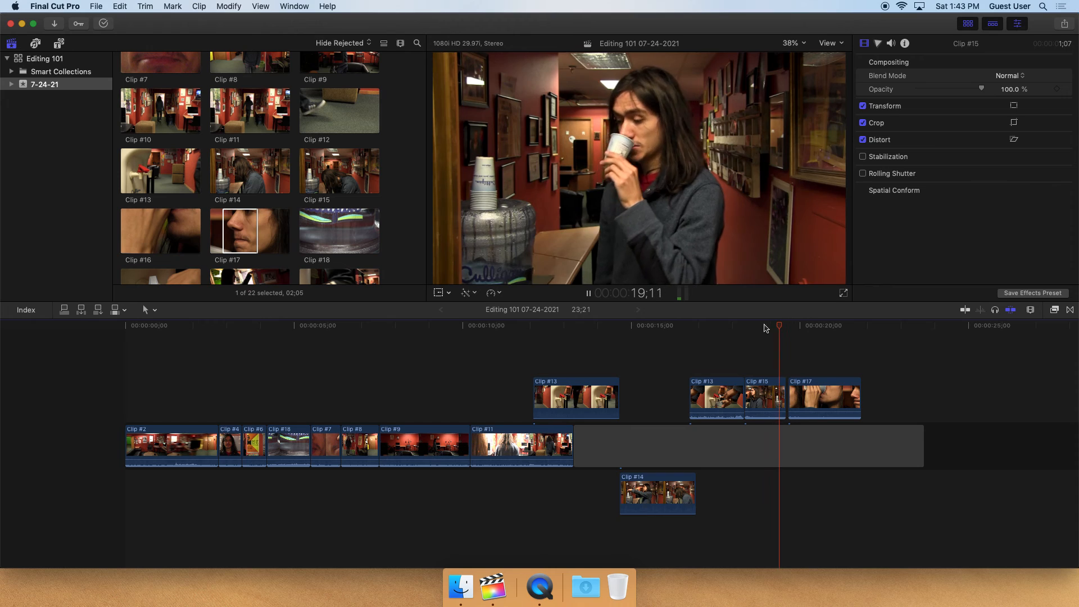
pyautogui.press('space')
pyautogui.click(764, 326)
pyautogui.press('space')
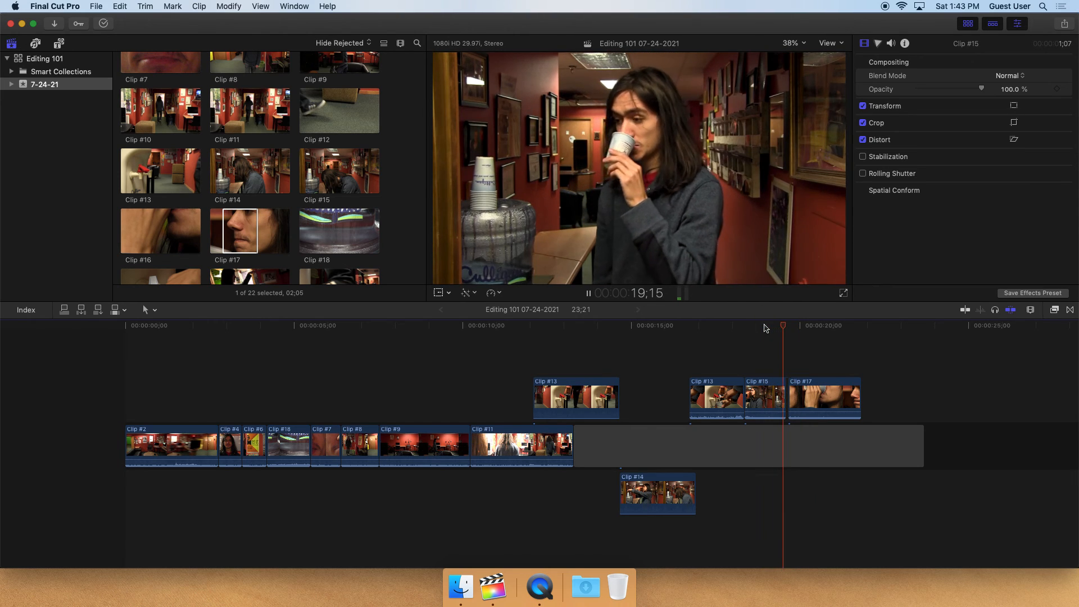
pyautogui.press('space')
pyautogui.click(821, 399)
pyautogui.moveTo(821, 399); pyautogui.dragTo(859, 399)
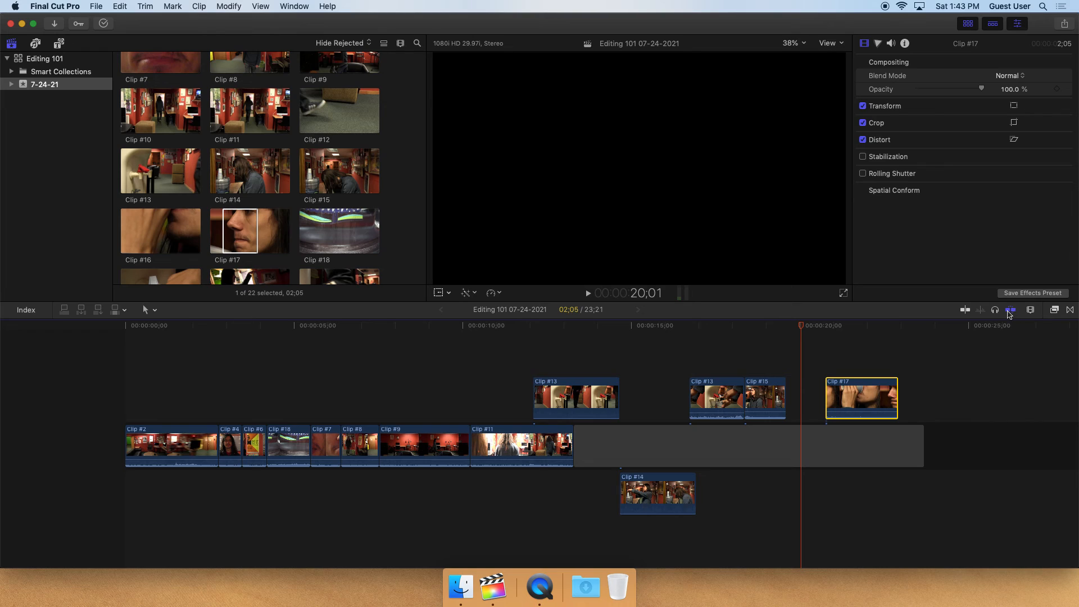
# Move Clip #17 earlier so it sits directly after Clip #15, and play back the result
pyautogui.click(854, 393)
pyautogui.moveTo(855, 392); pyautogui.dragTo(818, 392)
pyautogui.press('space')
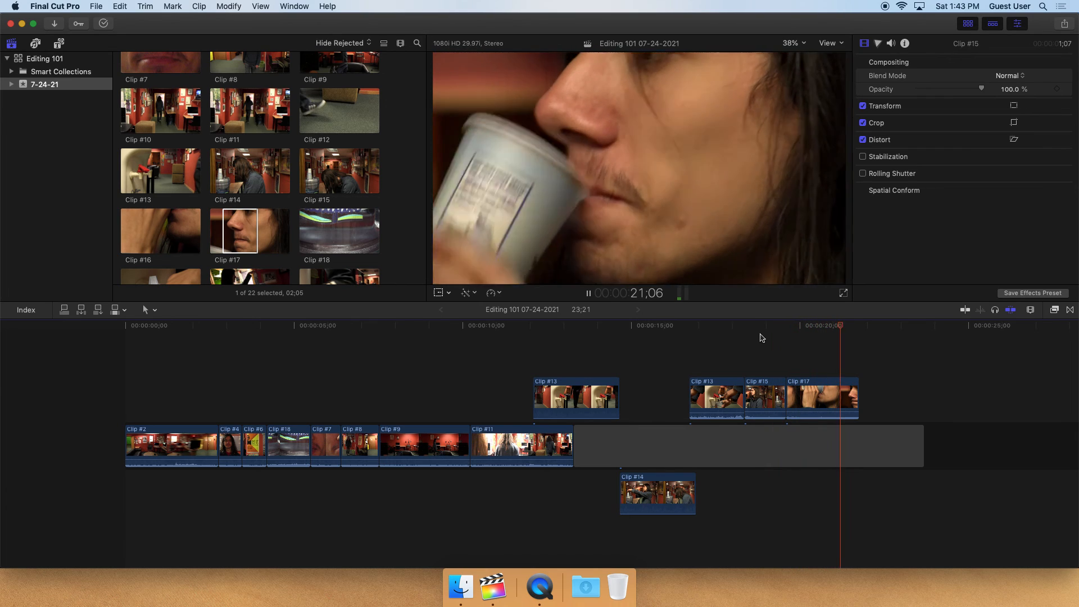
pyautogui.press('space')
# Preview Clip #20, Clip #19 and ground shot feet in the browser
pyautogui.scroll(-3, 215, 245)
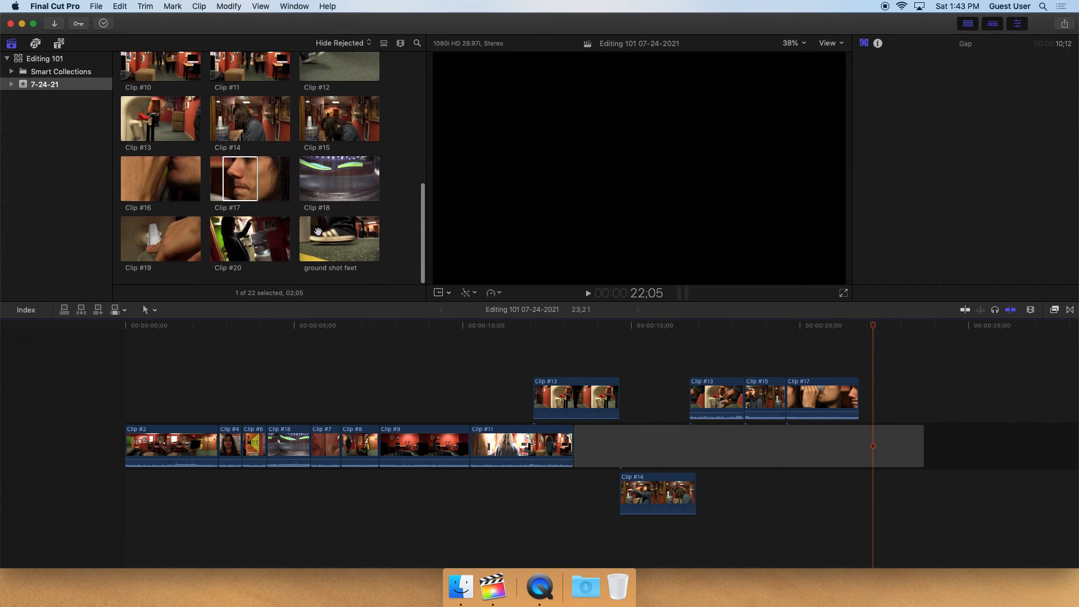
pyautogui.click(215, 244)
pyautogui.press('space')
pyautogui.click(240, 239)
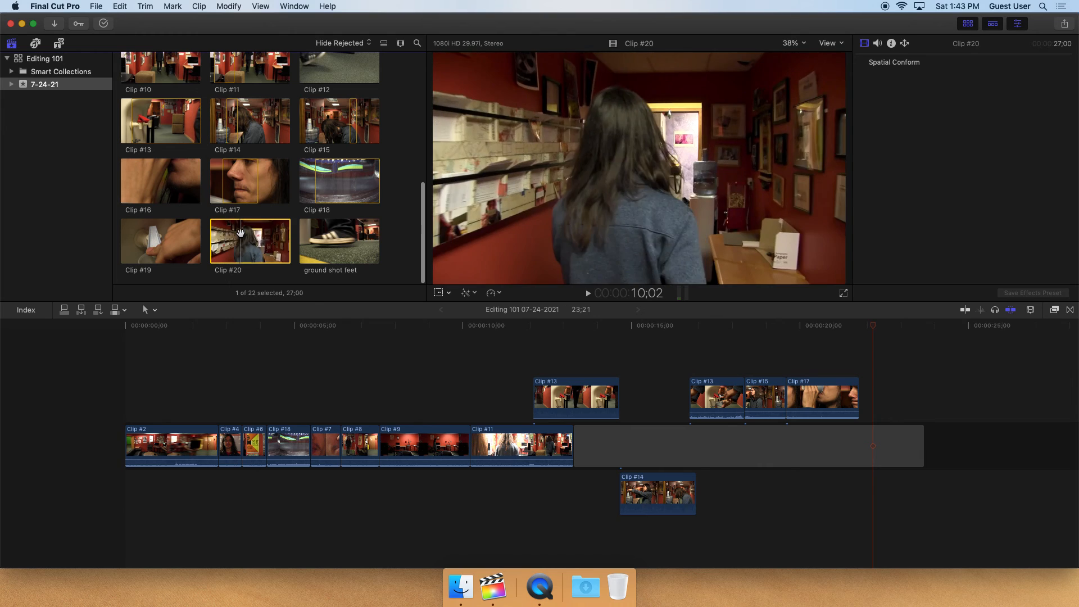
pyautogui.click(160, 238)
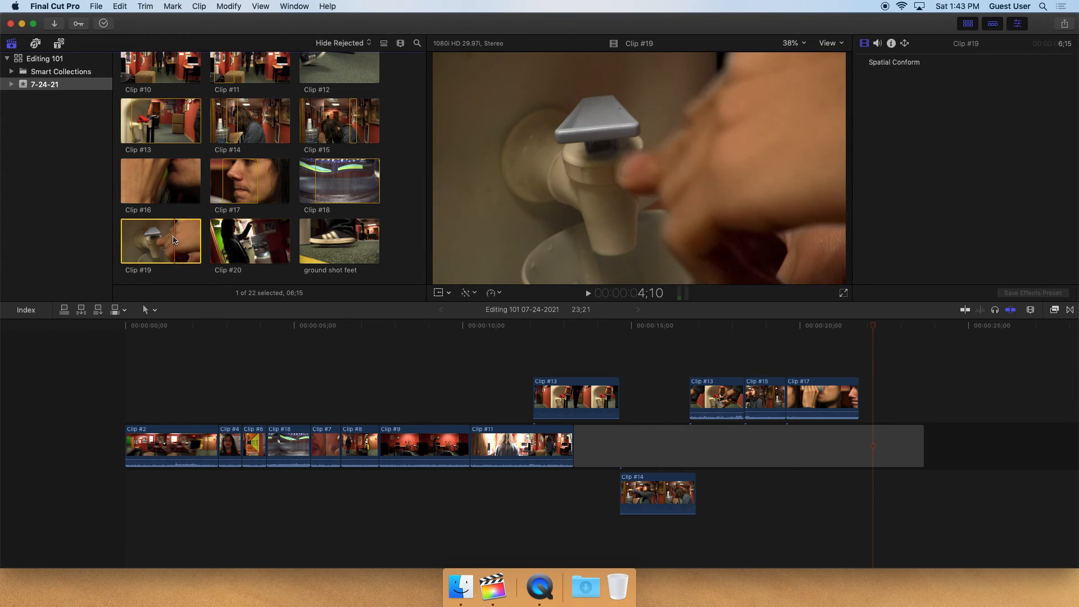
pyautogui.press('space')
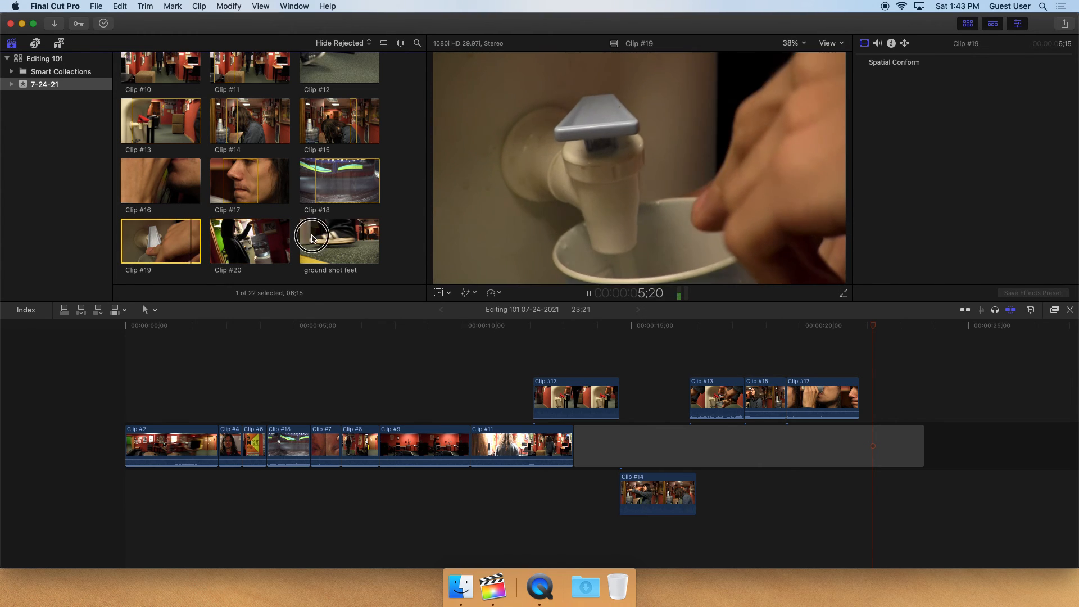
pyautogui.click(312, 239)
pyautogui.click(348, 242)
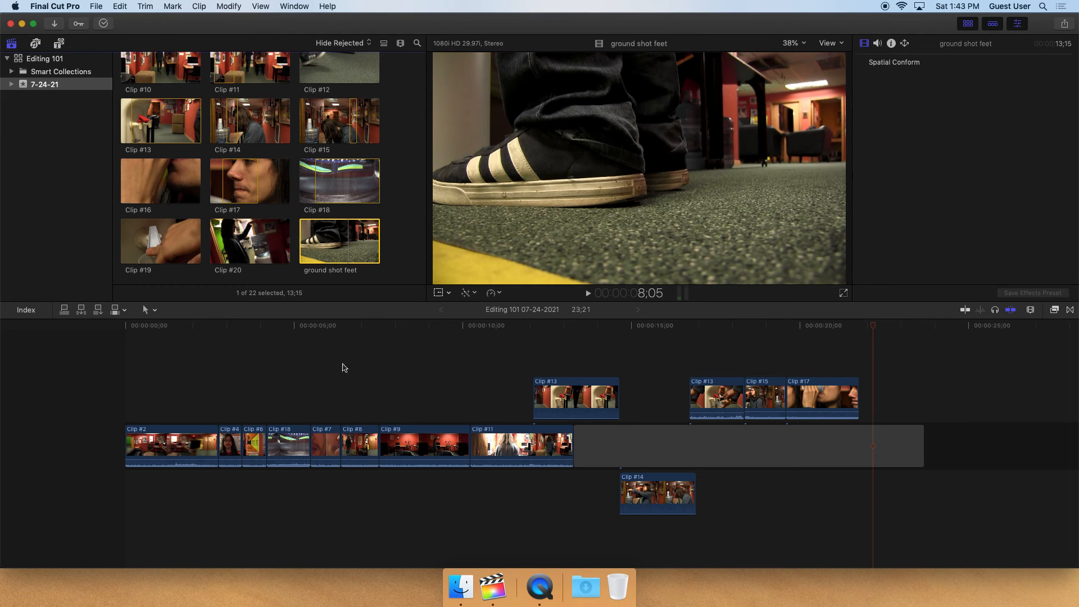
# Trim the end of the gap in the primary storyline to line up with the end of Clip #17
pyautogui.click(89, 330)
pyautogui.moveTo(923, 446); pyautogui.dragTo(857, 445)
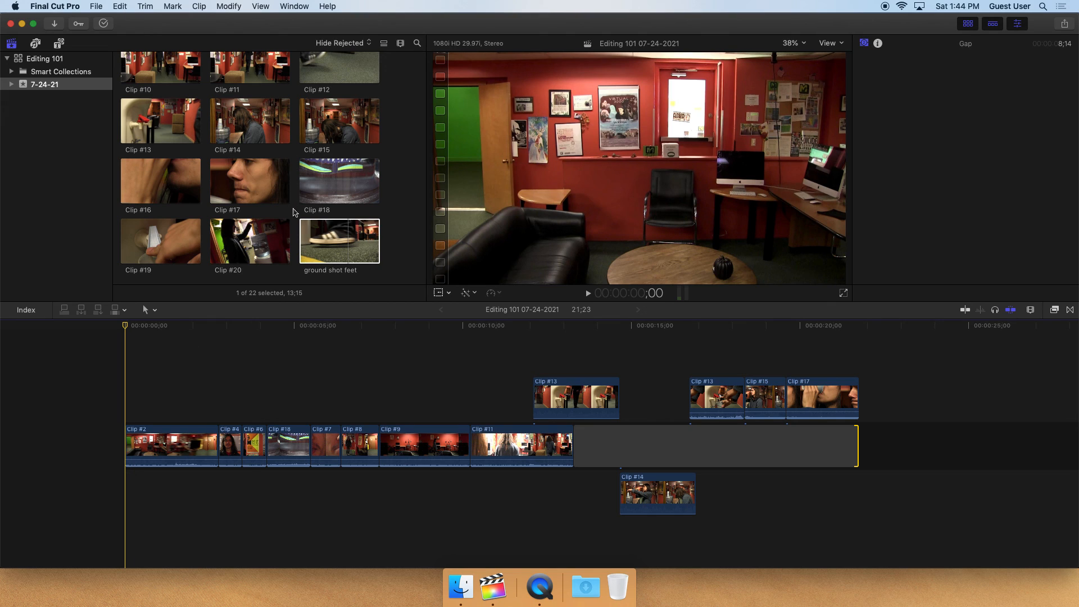
# Append Clip #2 after the gap at the end of the primary storyline, trim it, and delete it again
pyautogui.scroll(10, 315, 236)
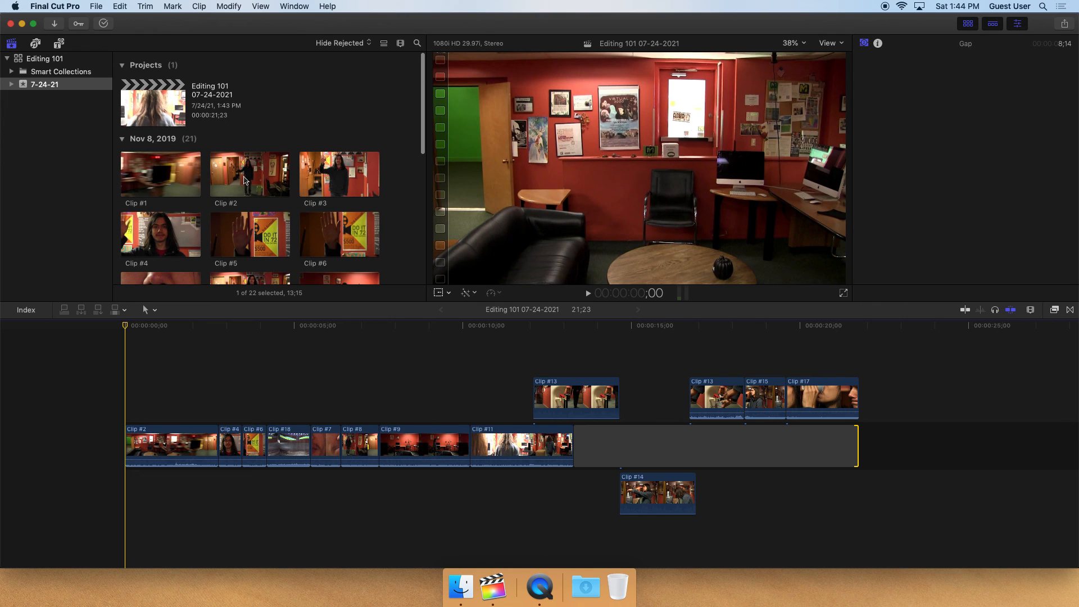
pyautogui.click(244, 181)
pyautogui.moveTo(241, 174); pyautogui.dragTo(895, 441)
pyautogui.moveTo(1009, 444); pyautogui.dragTo(981, 444)
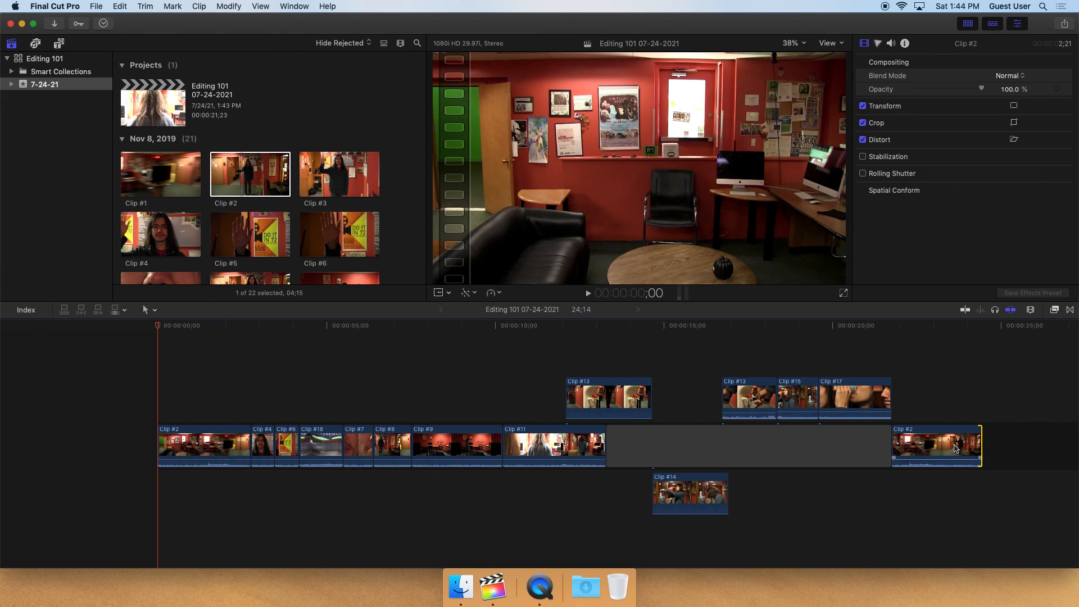
pyautogui.click(956, 448)
pyautogui.press('Delete')
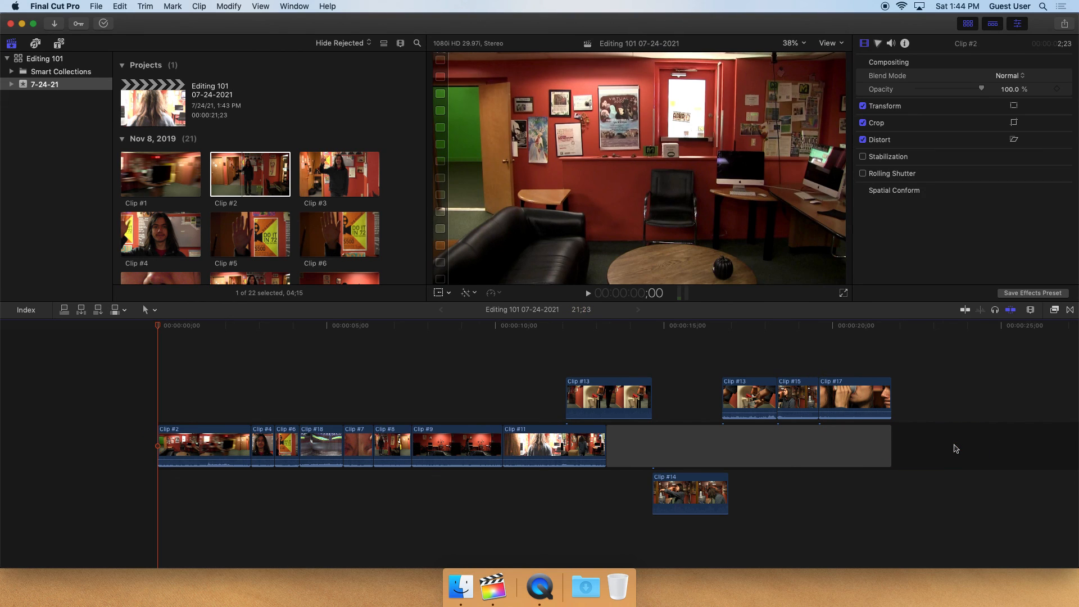